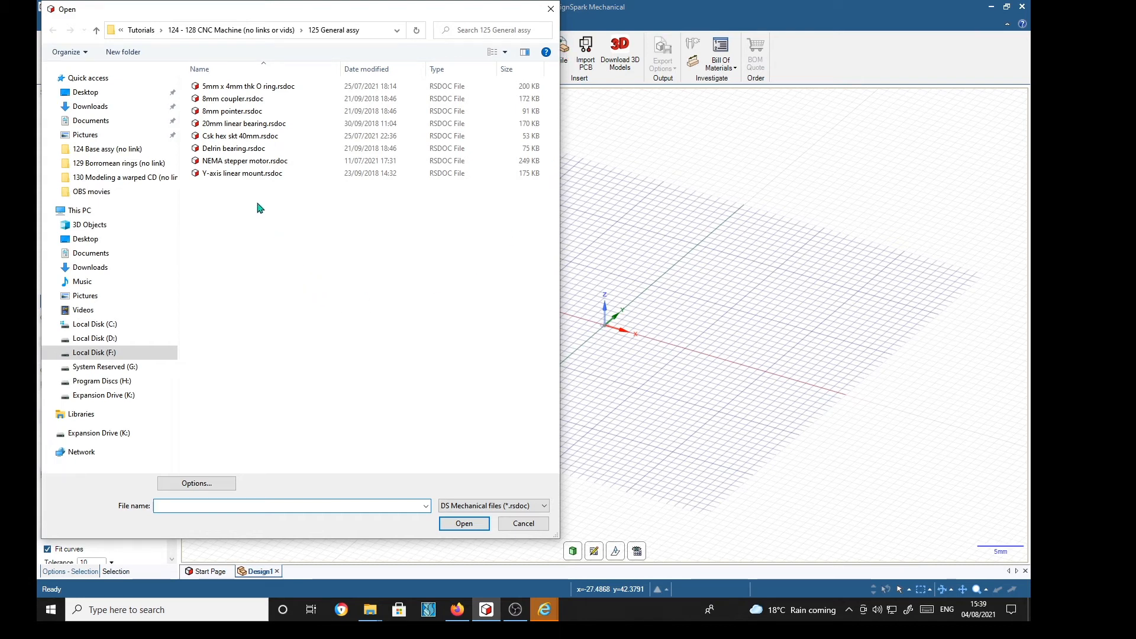
# Insert the 20mm X-axis rail, linear mount, low rail support, sleeper key and sleeper files together from the X-axis sub assy folder
pyautogui.click(97, 30)
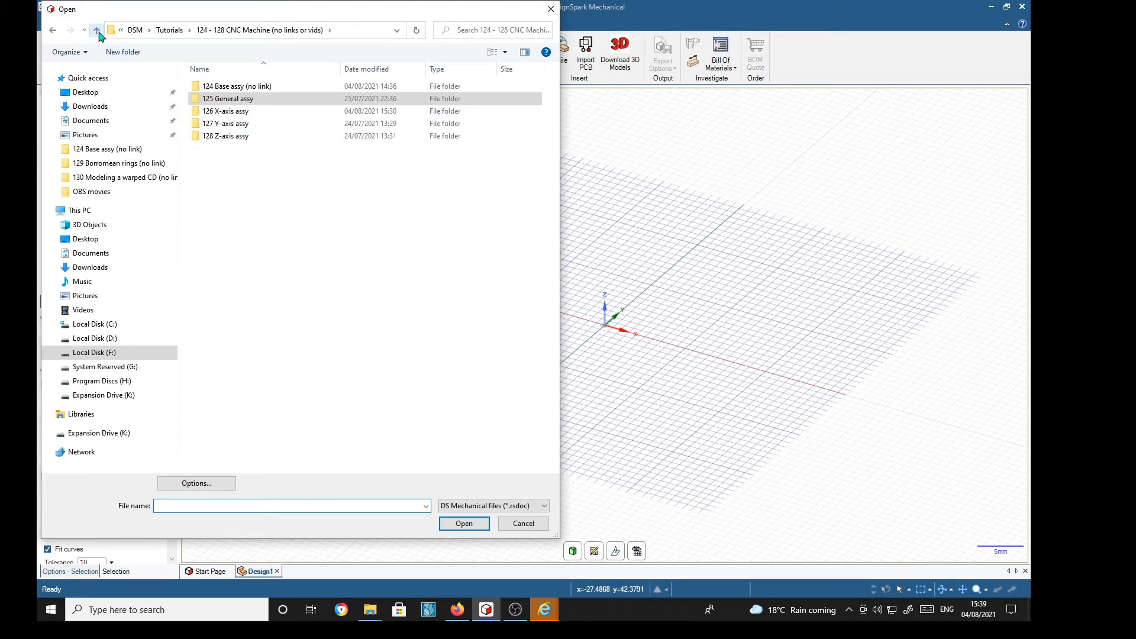
pyautogui.doubleClick(229, 112)
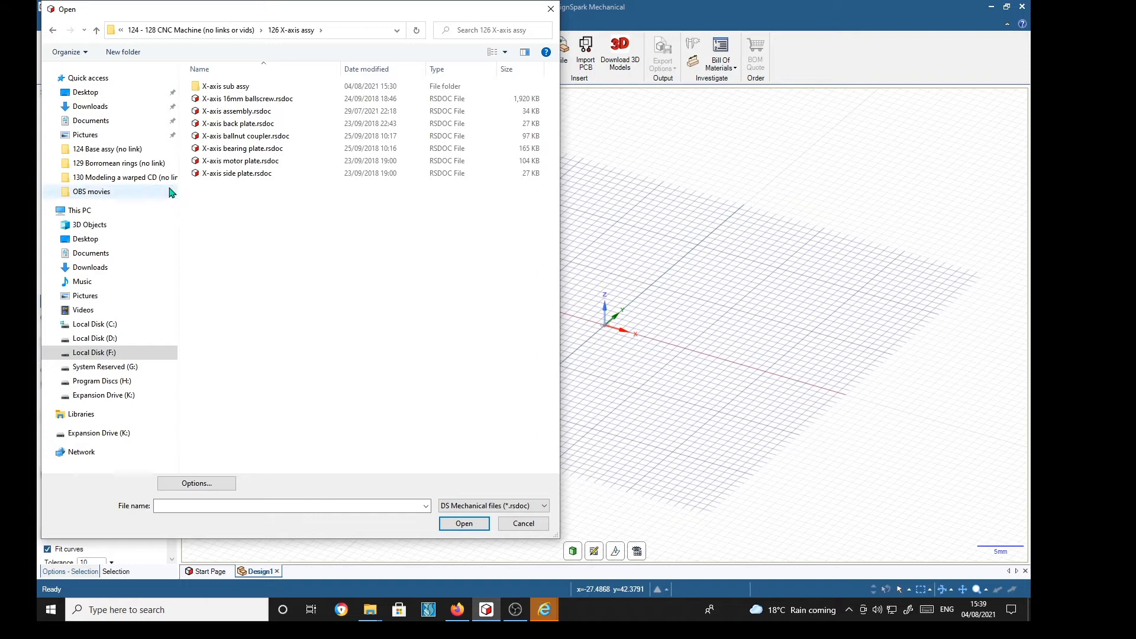
pyautogui.click(223, 90)
pyautogui.doubleClick(223, 90)
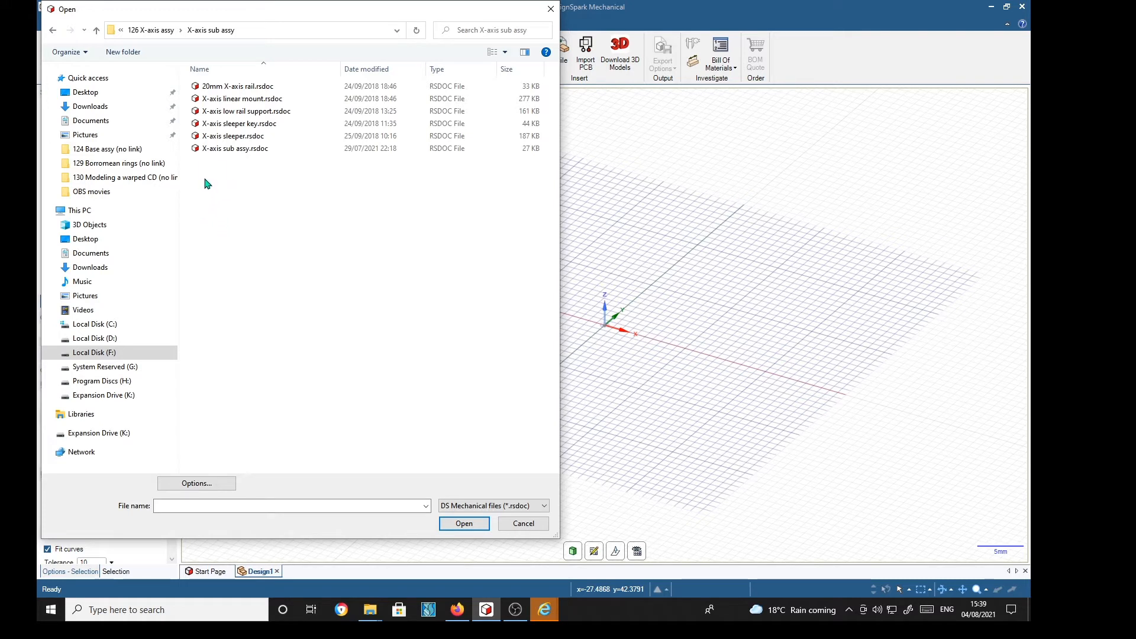
pyautogui.click(234, 137)
pyautogui.keyDown('shift'); pyautogui.click(232, 125); pyautogui.keyUp('shift')
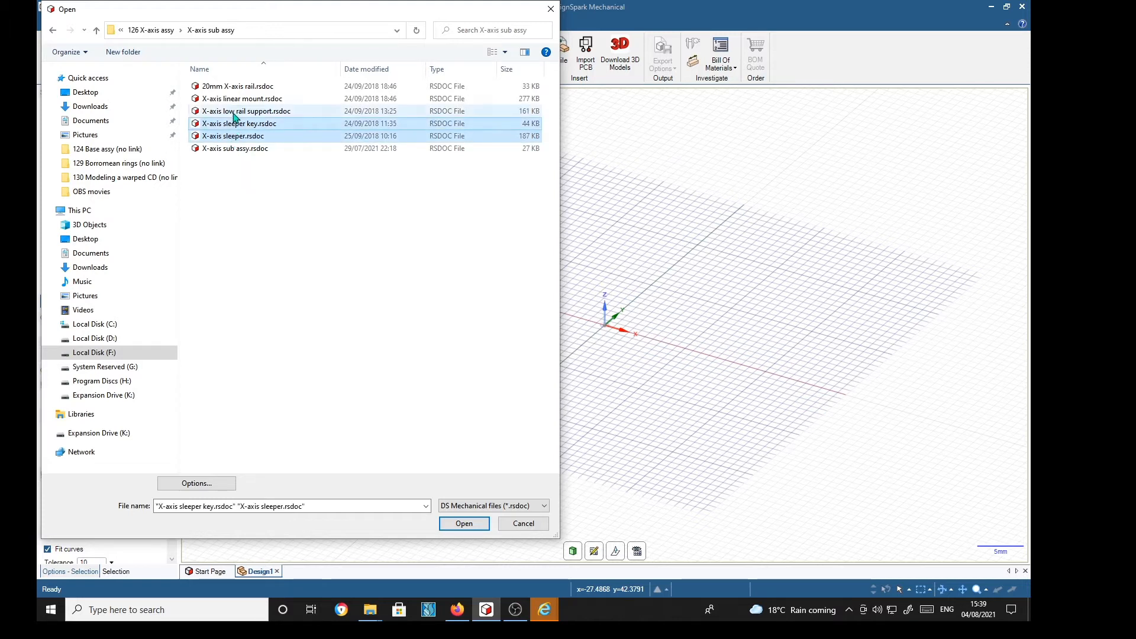
pyautogui.keyDown('shift'); pyautogui.click(232, 112); pyautogui.keyUp('shift')
pyautogui.keyDown('shift'); pyautogui.click(232, 101); pyautogui.keyUp('shift')
pyautogui.keyDown('shift'); pyautogui.click(235, 89); pyautogui.keyUp('shift')
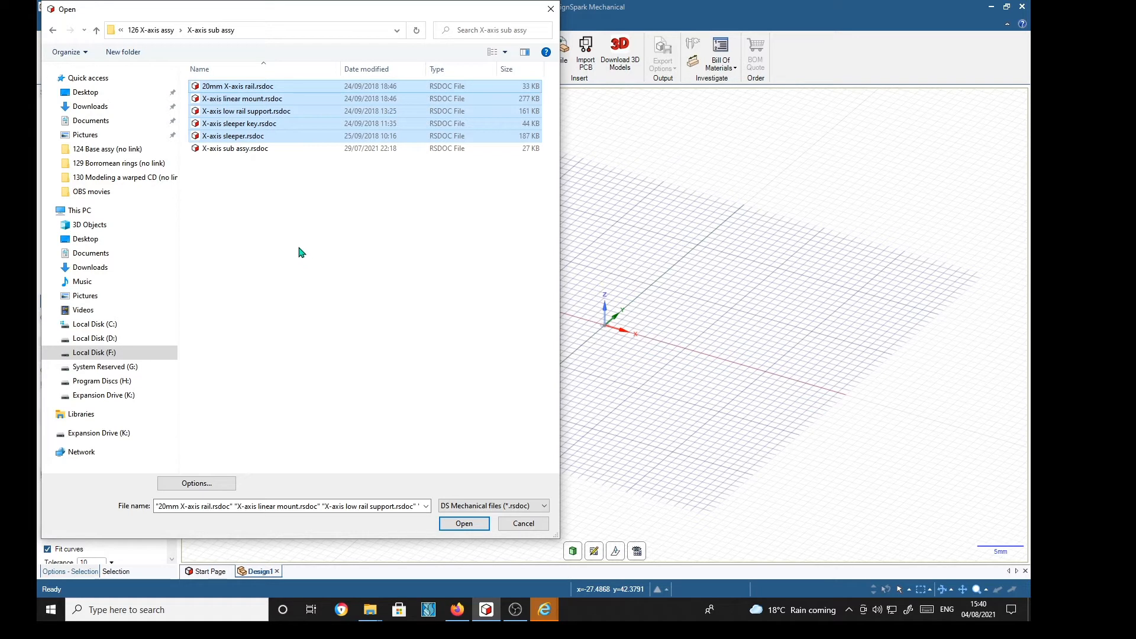
pyautogui.click(454, 524)
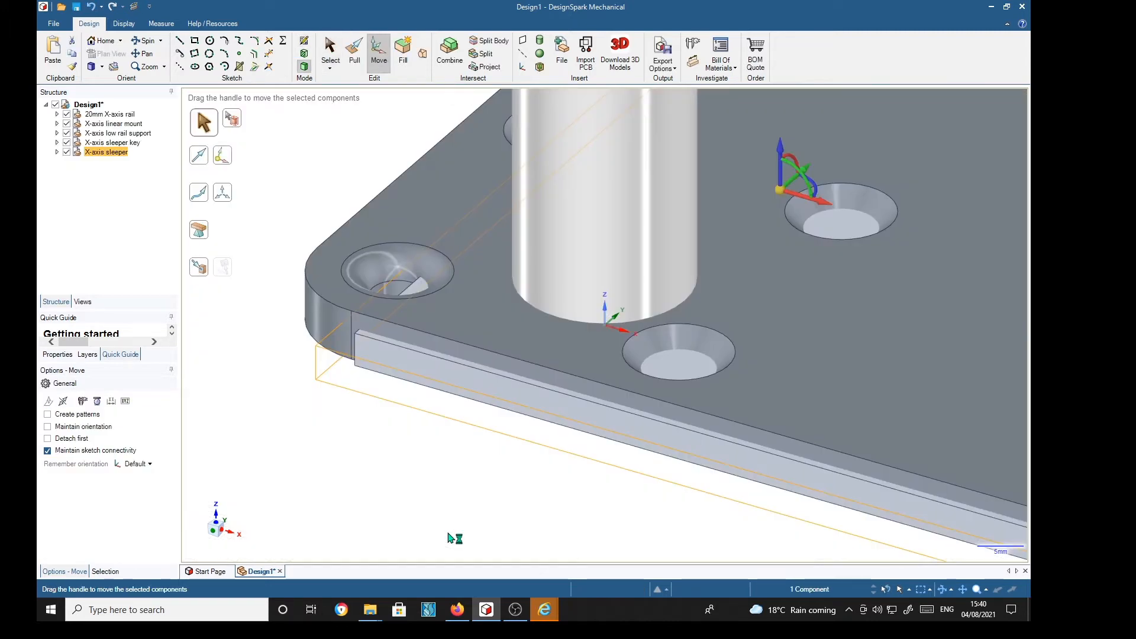
pyautogui.press('z')
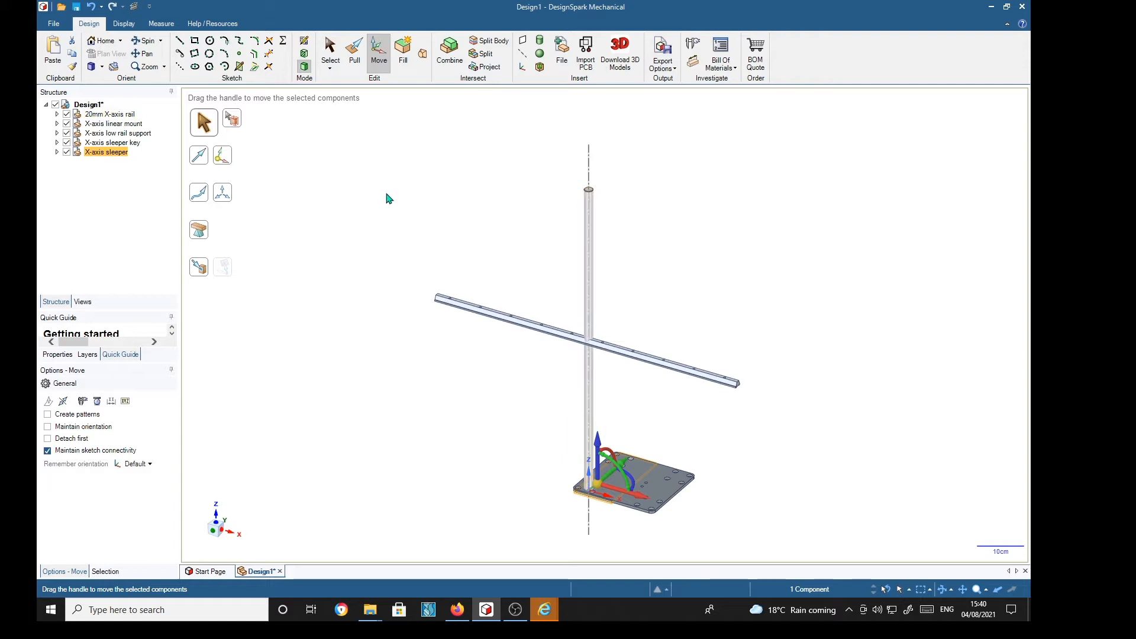
# Insert the 20mm linear bearing file from the 125 General assy folder into the design
pyautogui.click(562, 53)
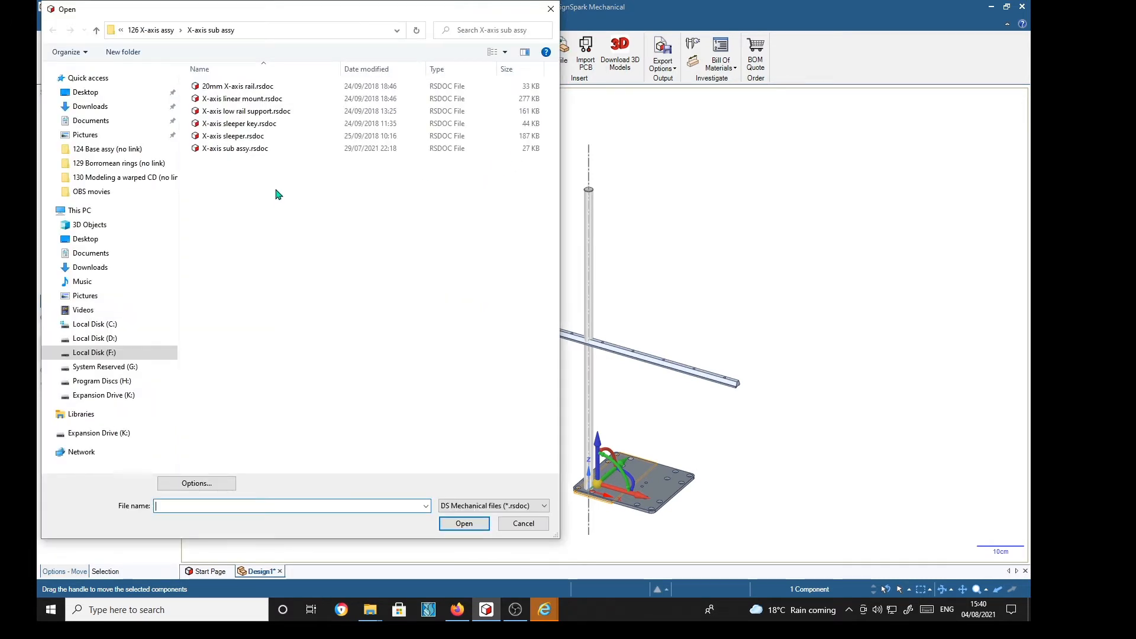
pyautogui.click(96, 32)
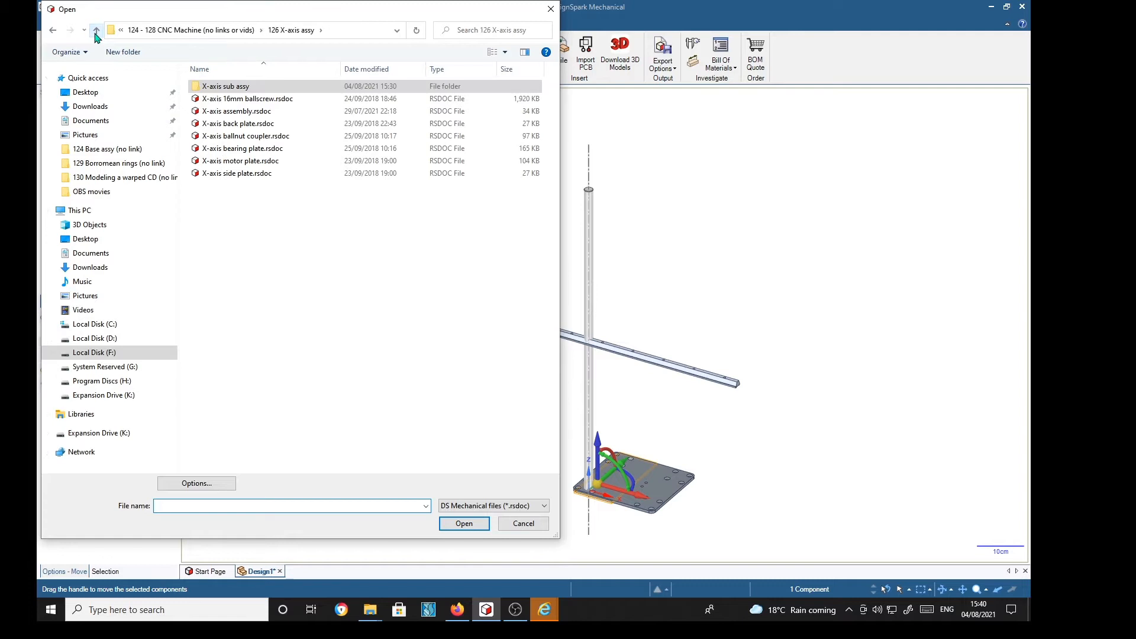
pyautogui.click(95, 32)
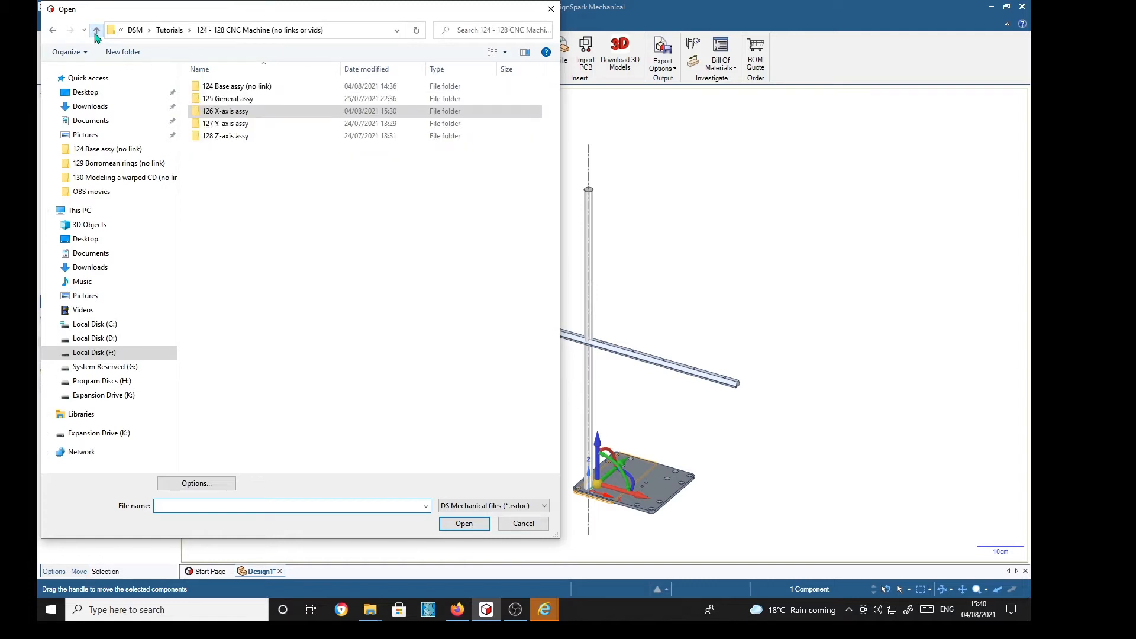
pyautogui.doubleClick(224, 99)
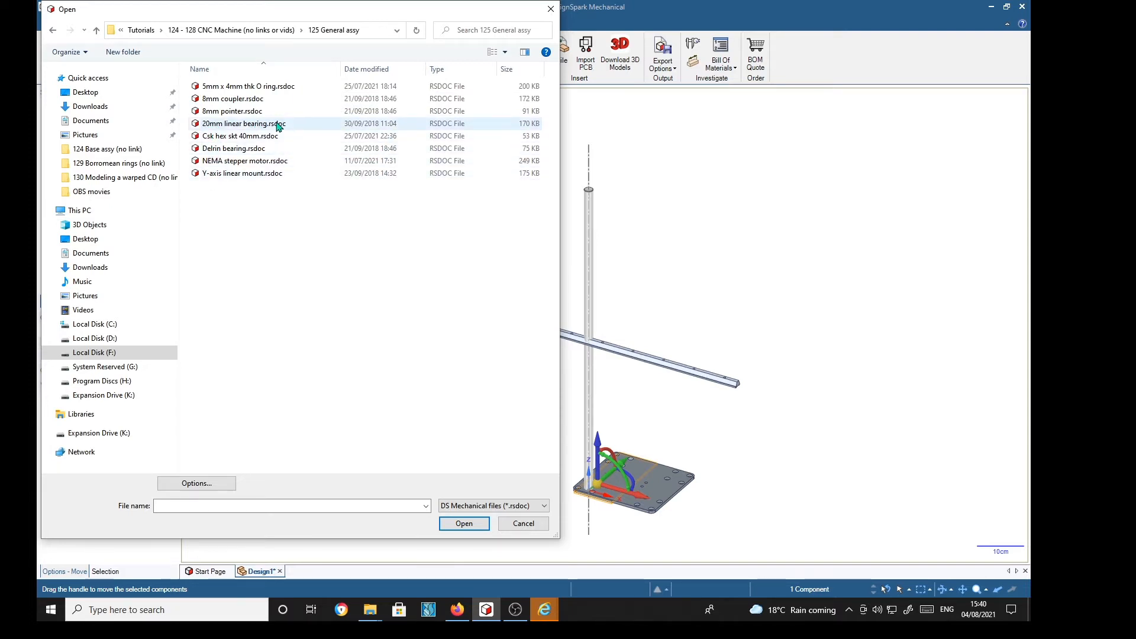
pyautogui.click(209, 126)
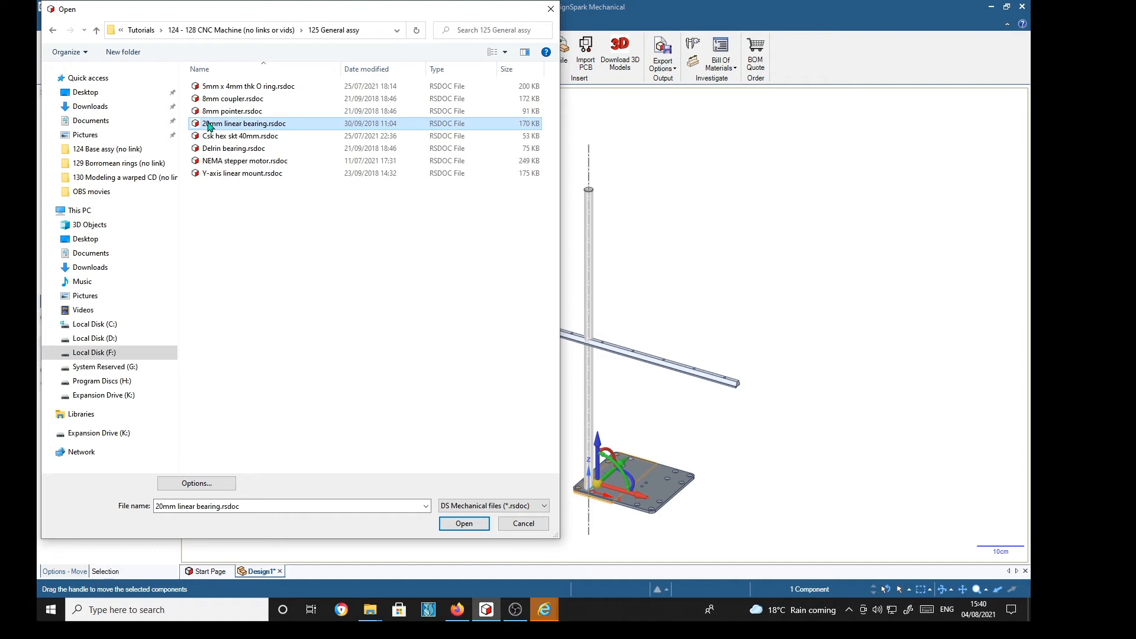
pyautogui.click(464, 523)
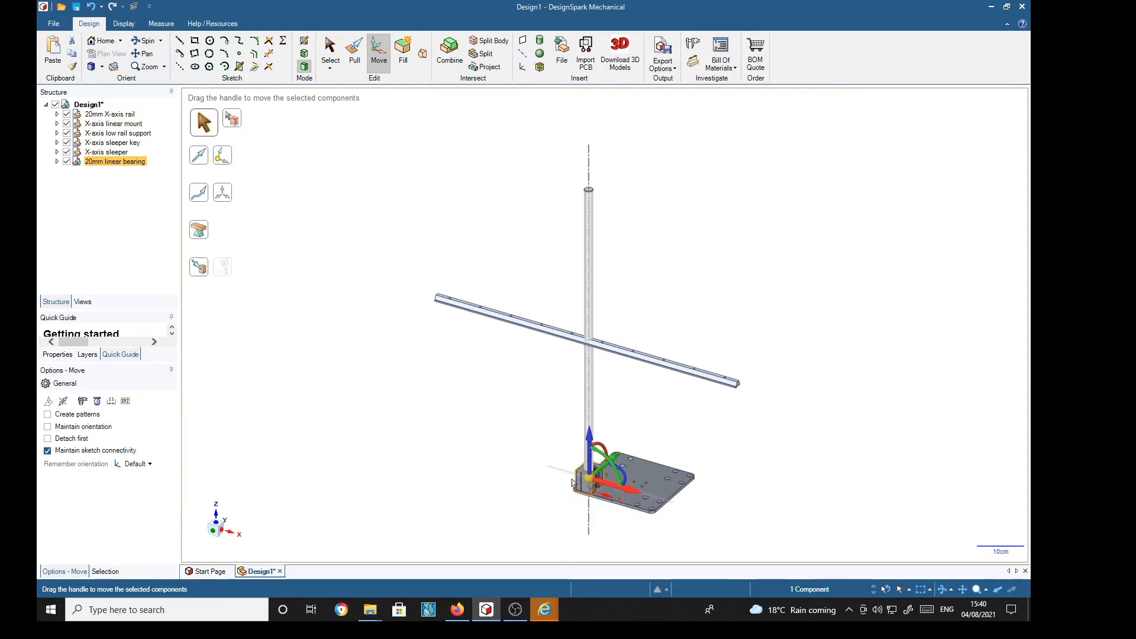
# Move the 20mm linear bearing about 136 mm along negative X, clear of the rail and plates
pyautogui.moveTo(625, 493); pyautogui.dragTo(536, 493)
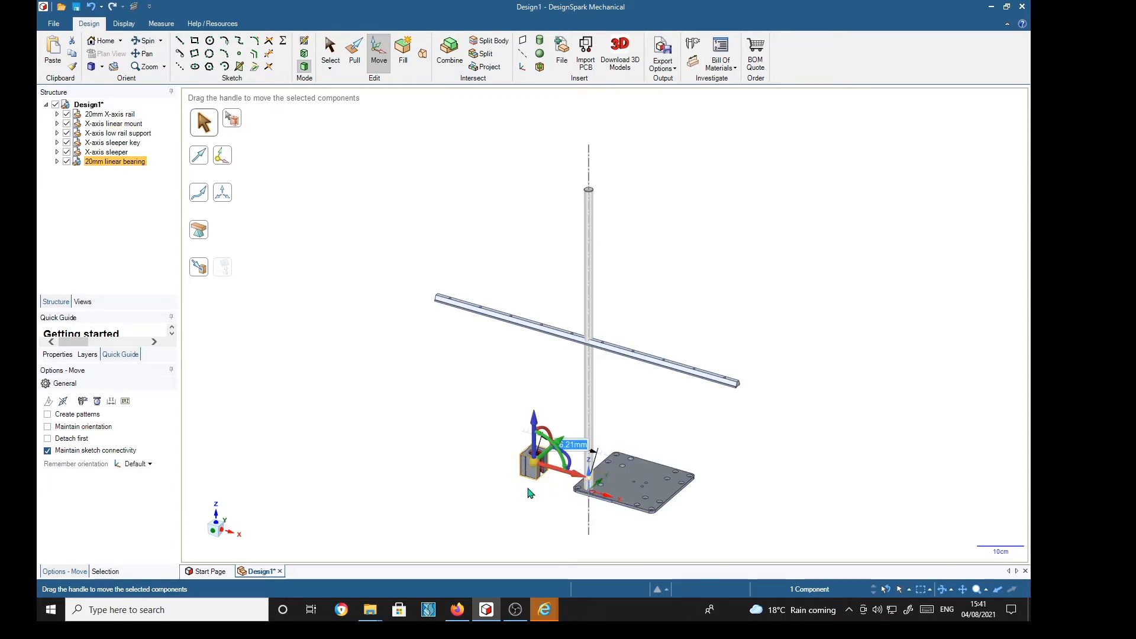
pyautogui.scroll(-2, 530, 493)
pyautogui.scroll(4, 530, 493)
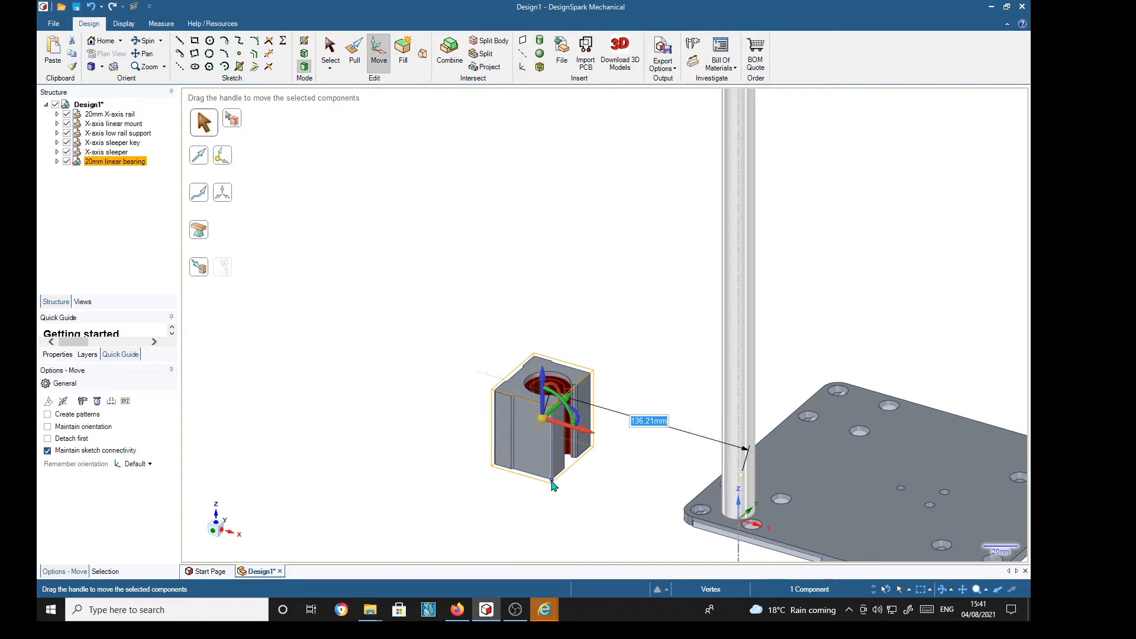
pyautogui.scroll(-2, 548, 502)
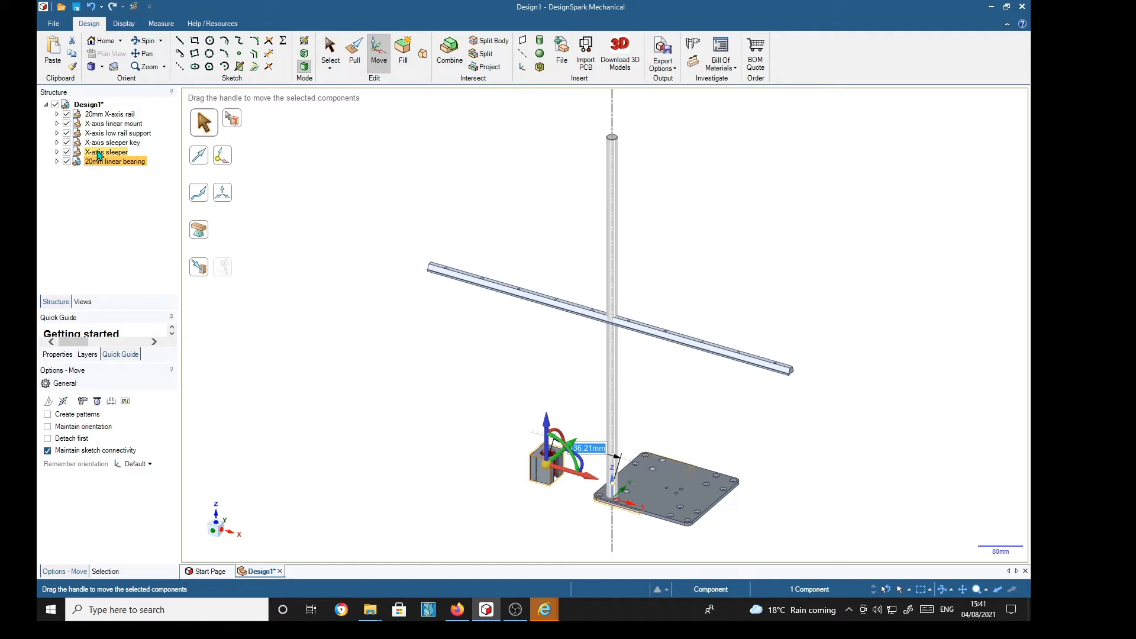
# Move the X-axis sleeper about 242 mm along Y and the sleeper key along negative X past the linear bearing
pyautogui.click(98, 153)
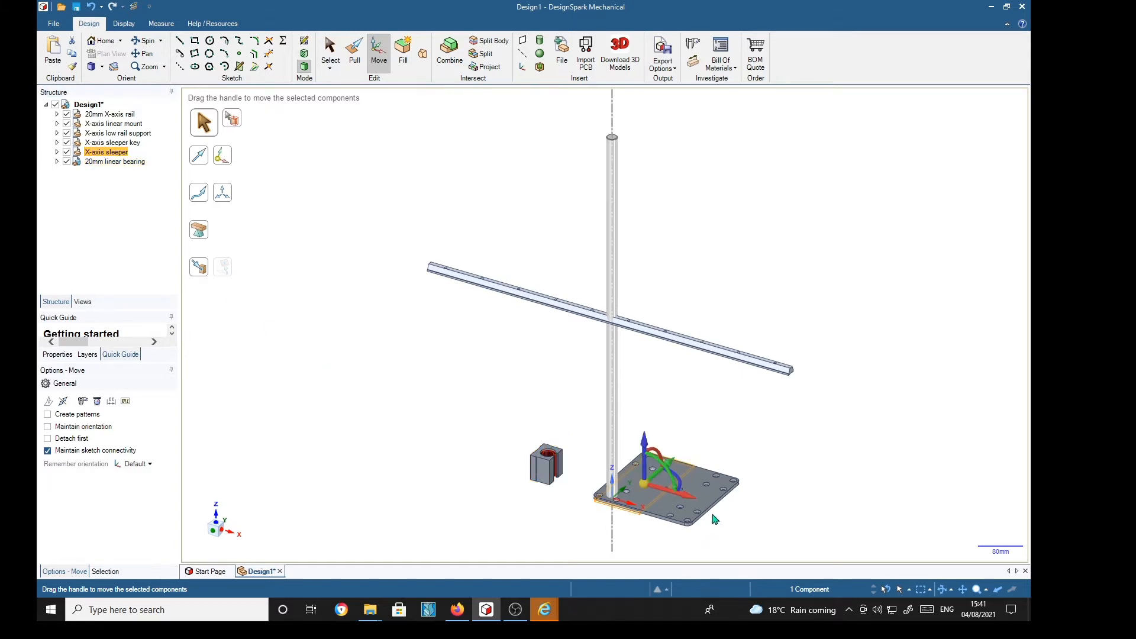
pyautogui.moveTo(668, 462); pyautogui.dragTo(738, 408)
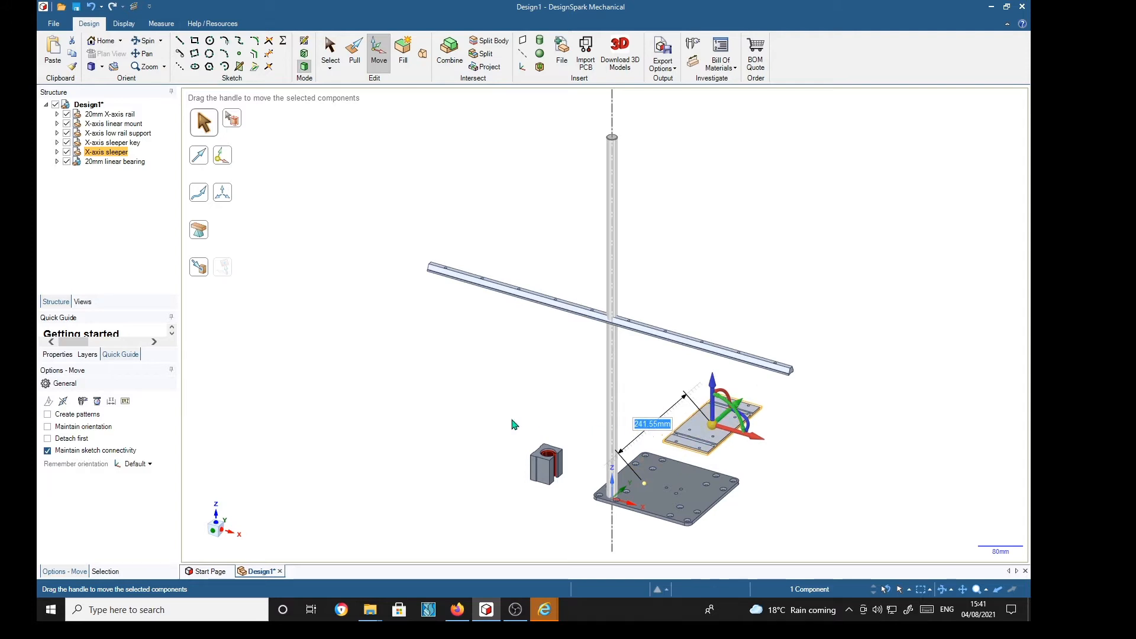
pyautogui.click(113, 142)
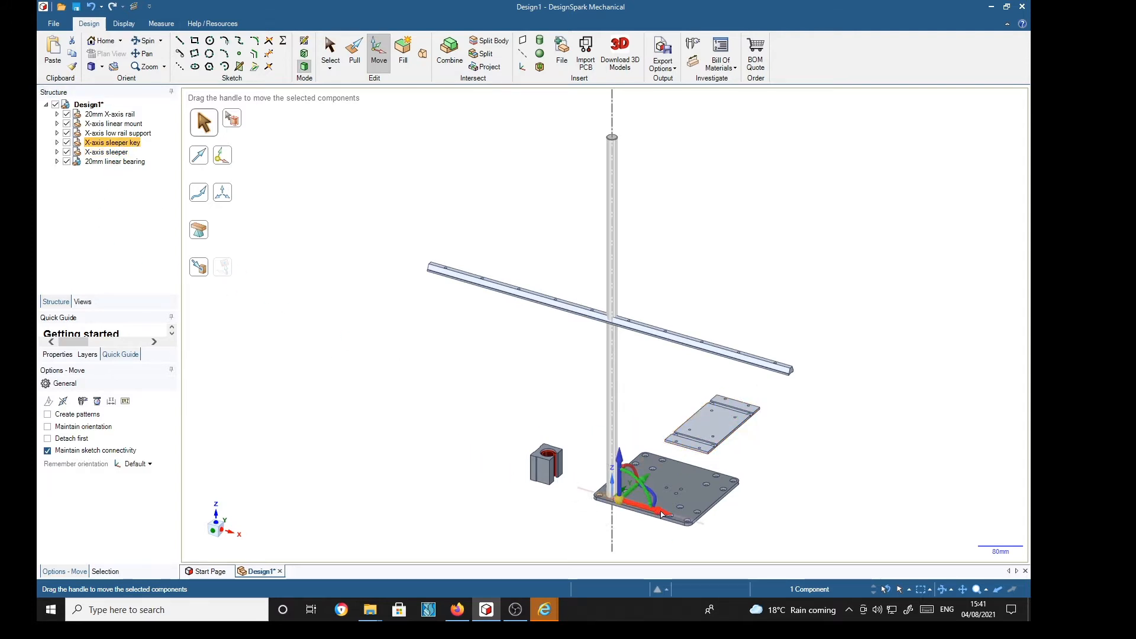
pyautogui.moveTo(662, 515); pyautogui.dragTo(468, 451)
pyautogui.press('Escape')
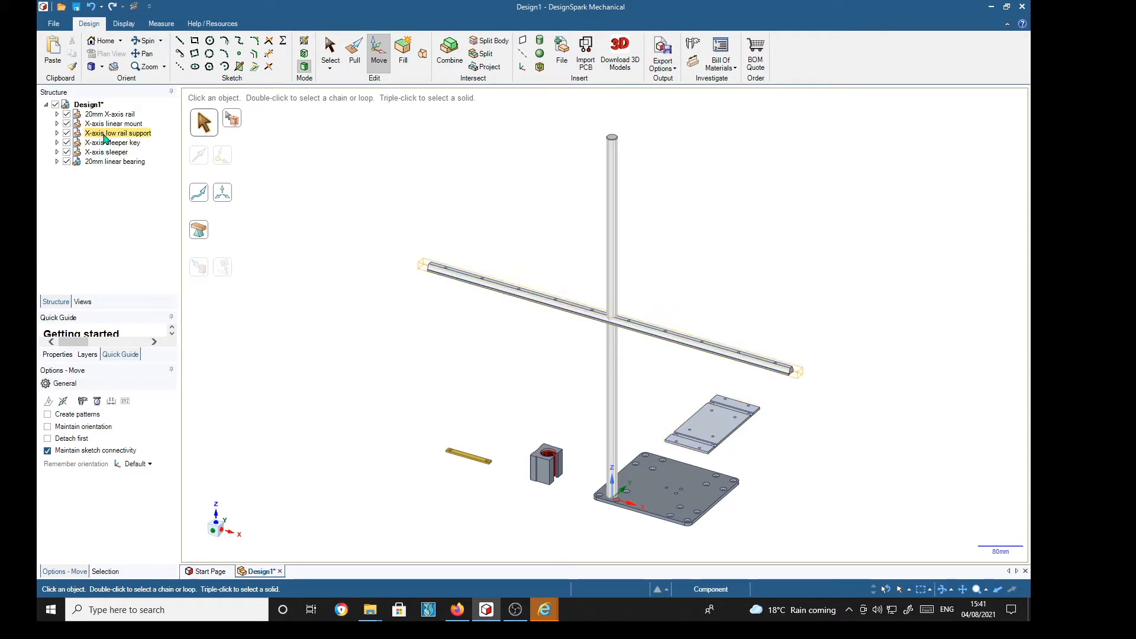
# Move the X-axis low rail support about 219 mm along Y and the linear mount plate about 102 mm along X
pyautogui.click(107, 134)
pyautogui.moveTo(639, 294); pyautogui.dragTo(701, 240)
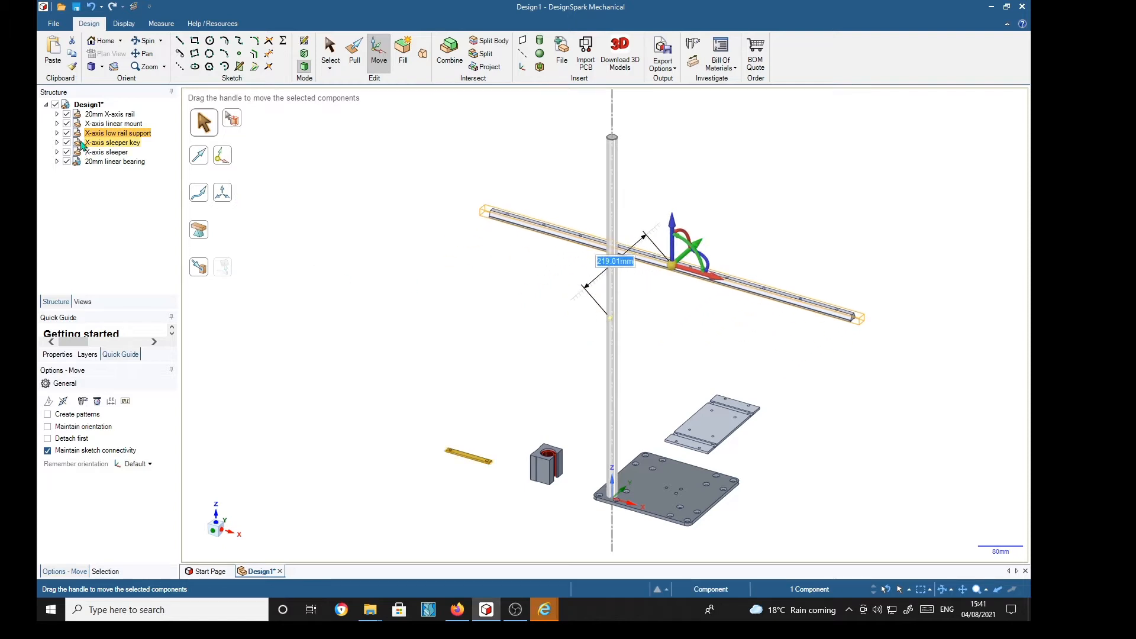
pyautogui.click(109, 124)
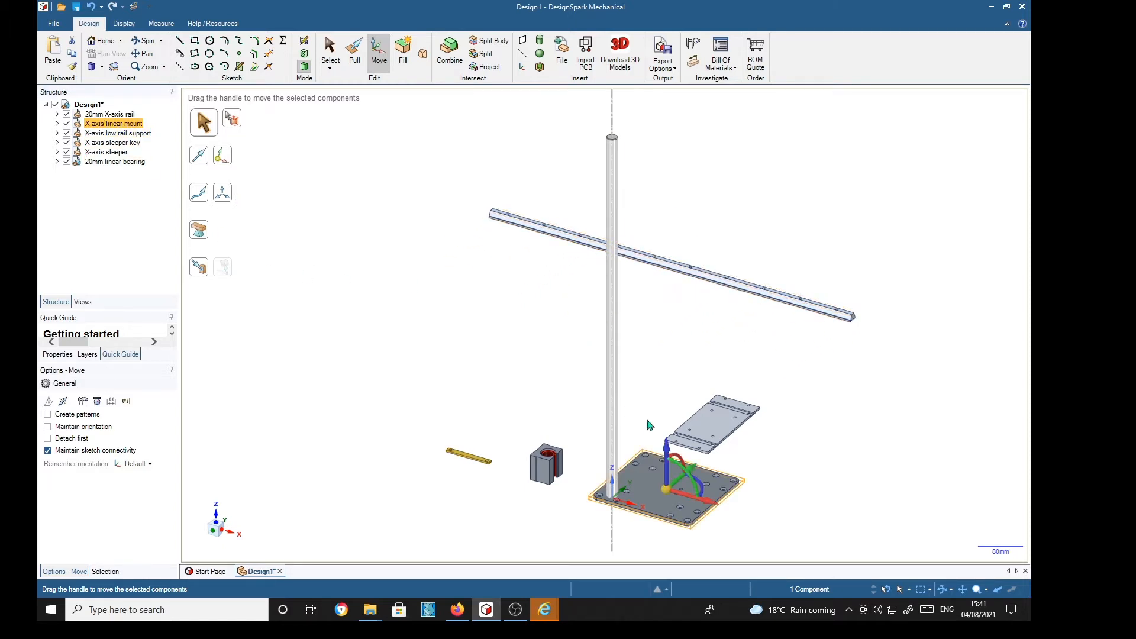
pyautogui.moveTo(709, 504); pyautogui.dragTo(760, 524)
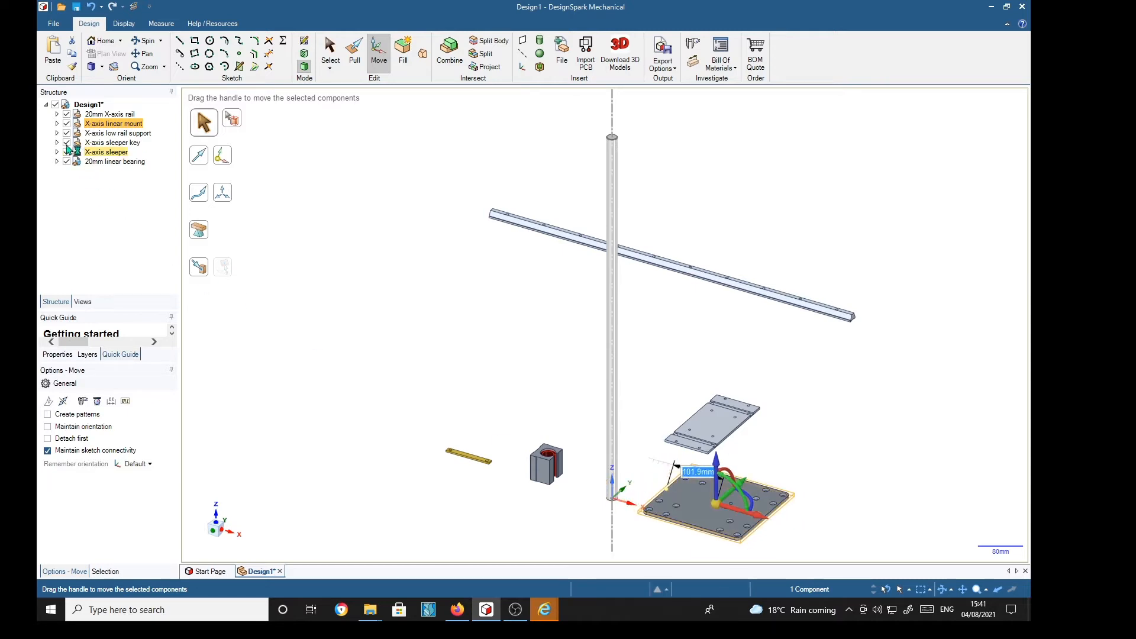
# Rotate the vertical 20mm X-axis rail 90° about Y so it lies parallel to the low rail support
pyautogui.click(110, 114)
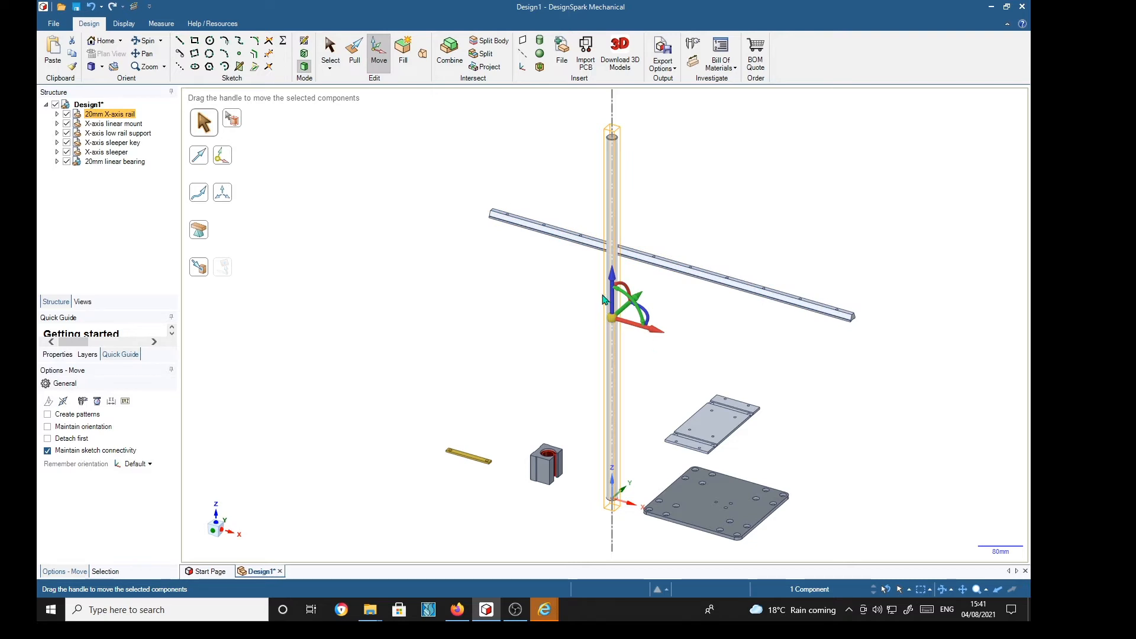
pyautogui.moveTo(640, 318); pyautogui.dragTo(641, 352)
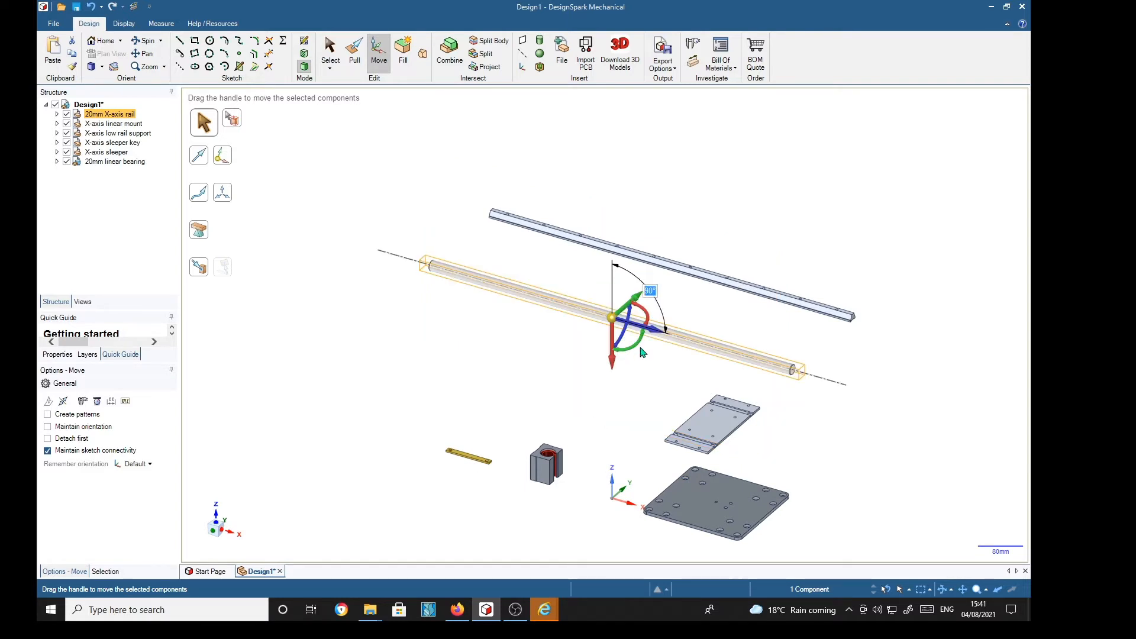
pyautogui.click(456, 388)
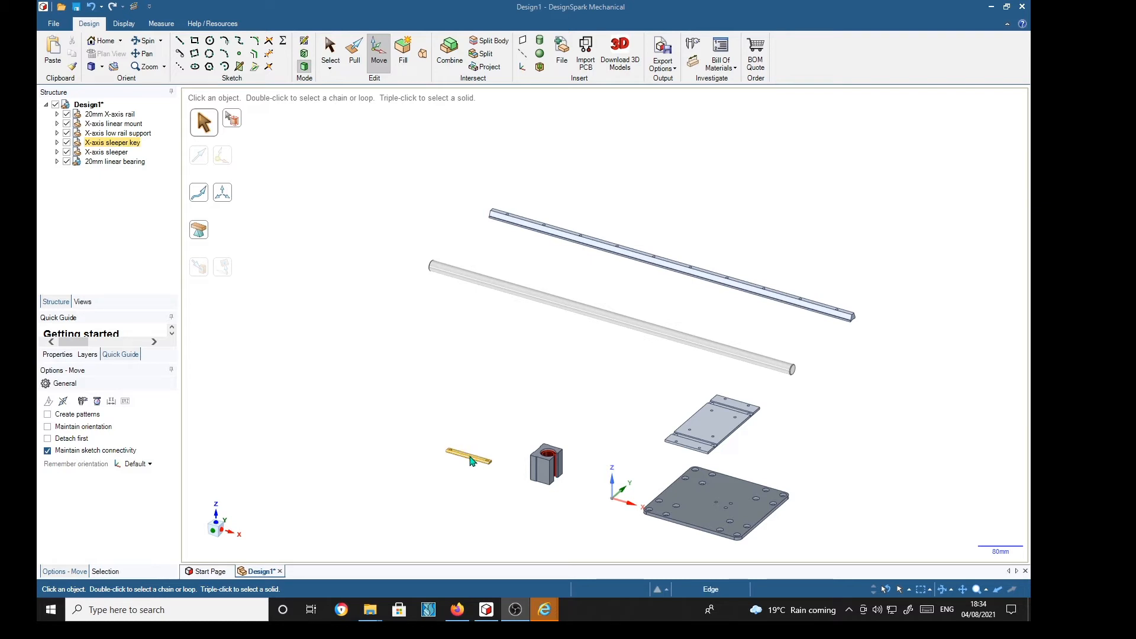
# Select the X-axis sleeper key for moving and anchor its Move handle on the key's underside
pyautogui.click(107, 144)
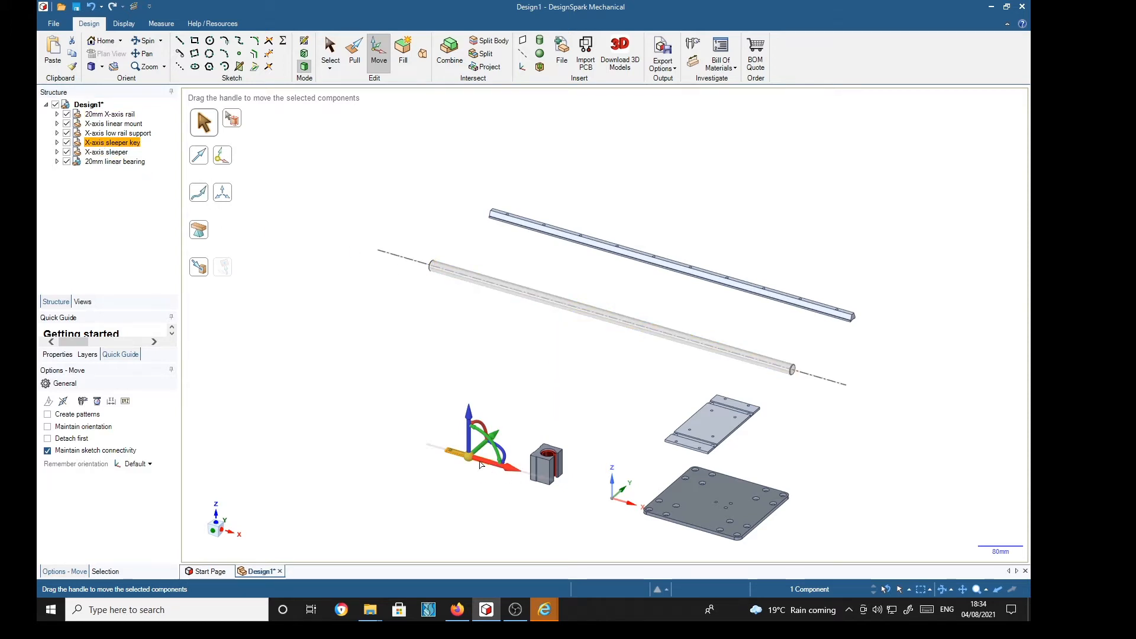
pyautogui.scroll(-1, 481, 465)
pyautogui.scroll(5, 480, 465)
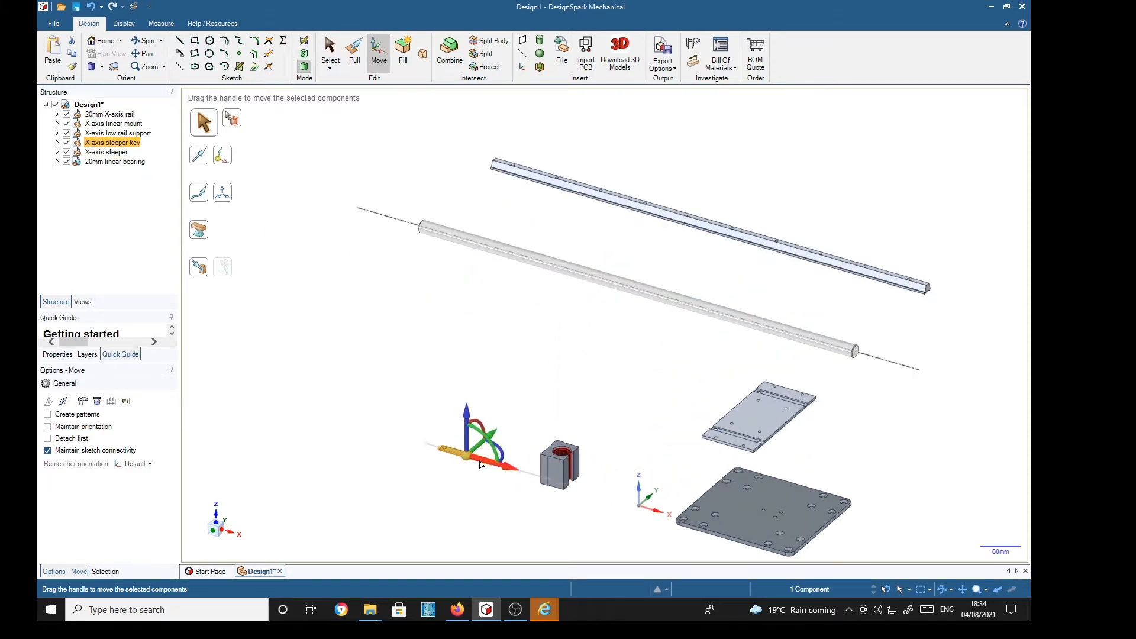
pyautogui.scroll(2, 481, 465)
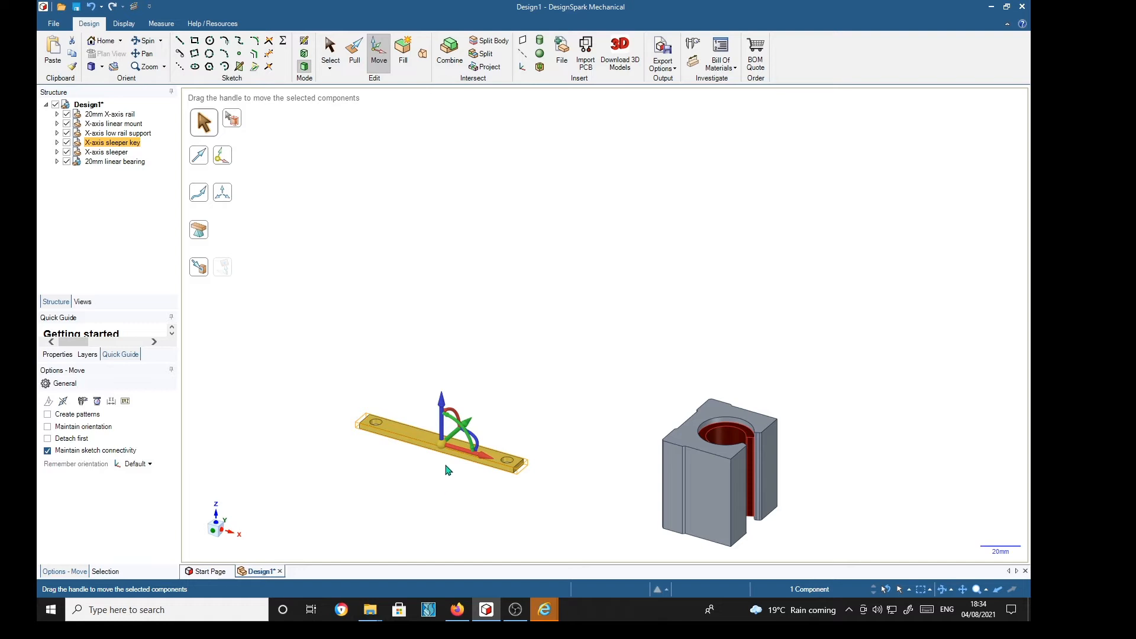
pyautogui.moveTo(448, 471); pyautogui.dragTo(448, 493, button='middle')
pyautogui.moveTo(442, 461); pyautogui.dragTo(419, 474)
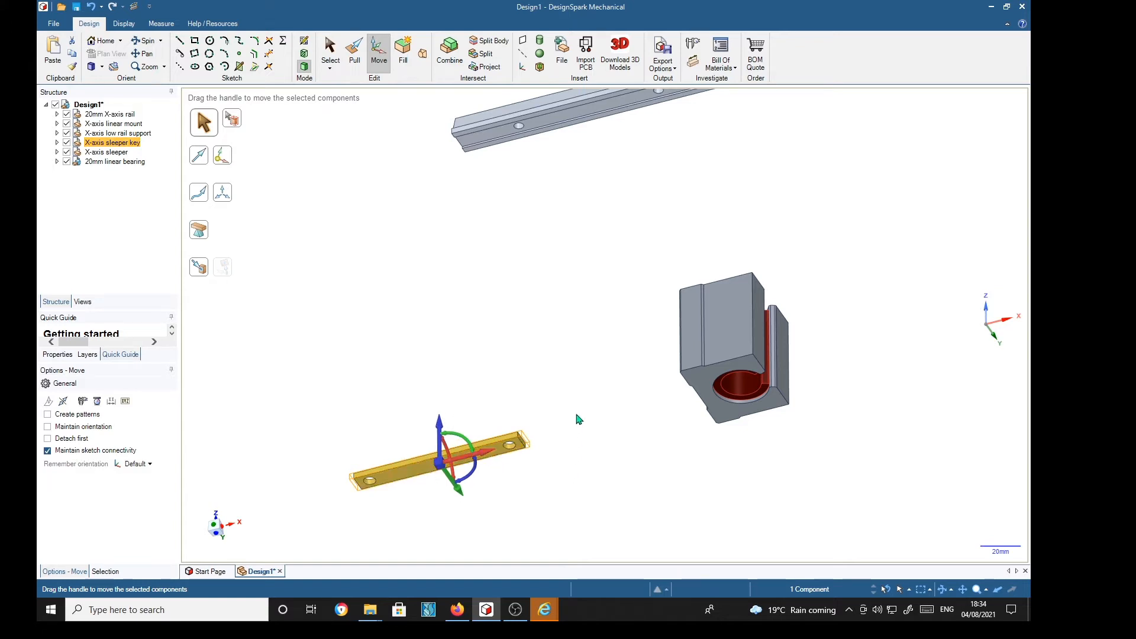
# Try to move the sleeper key up to the near groove of the X-axis sleeper with the Up To option
pyautogui.moveTo(580, 339); pyautogui.dragTo(535, 436, button='middle')
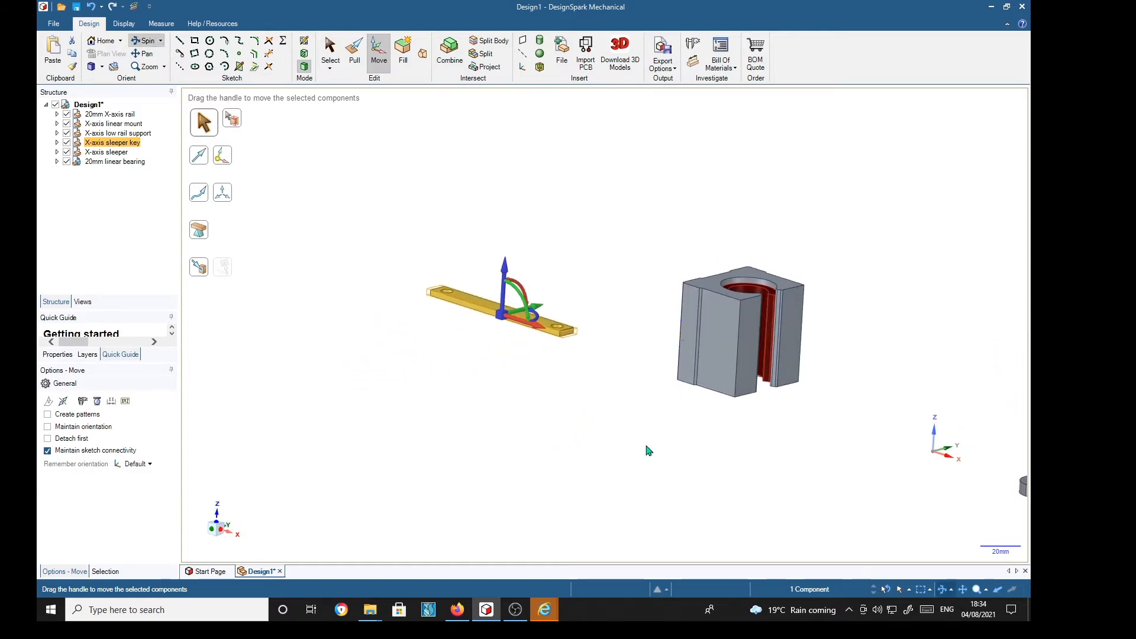
pyautogui.keyDown('shift'); pyautogui.moveTo(842, 434); pyautogui.dragTo(543, 389, button='middle'); pyautogui.keyUp('shift')
pyautogui.moveTo(805, 349)
pyautogui.keyDown('shift'); pyautogui.mouseDown(button='middle')
pyautogui.moveTo(740, 375)
pyautogui.moveTo(677, 375)
pyautogui.moveTo(679, 385)
pyautogui.mouseUp(button='middle'); pyautogui.keyUp('shift')
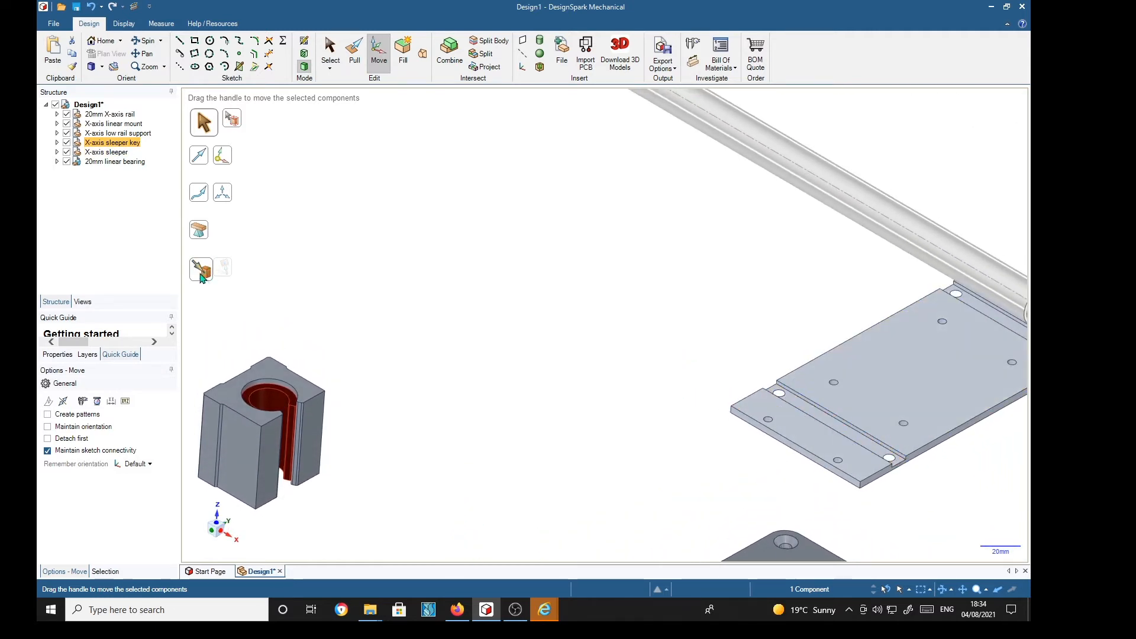
pyautogui.click(201, 271)
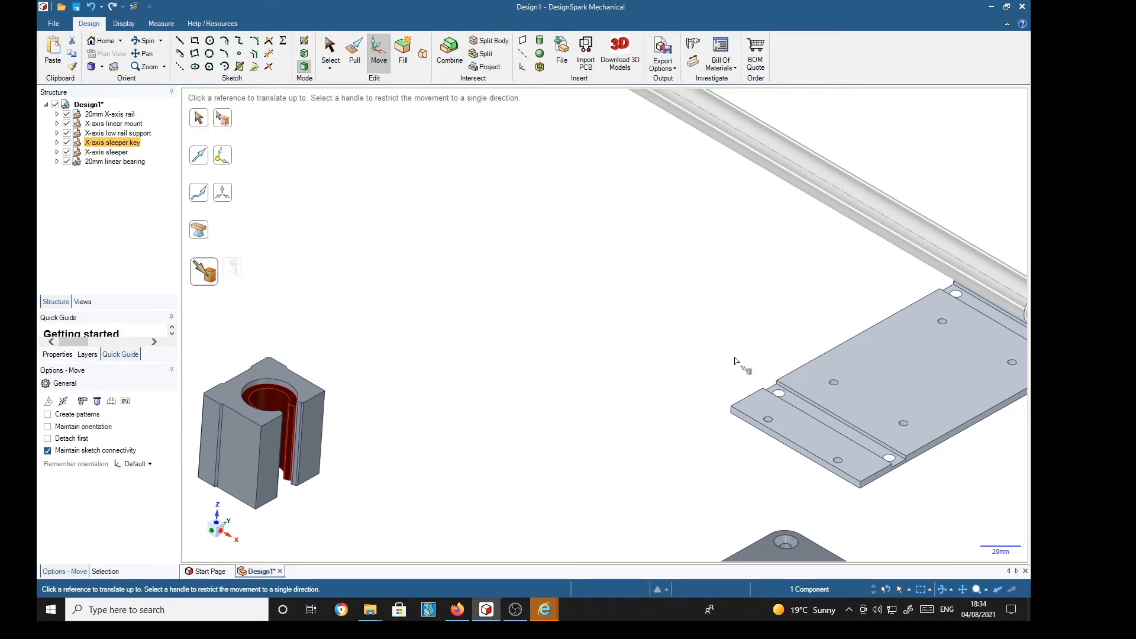
pyautogui.click(816, 416)
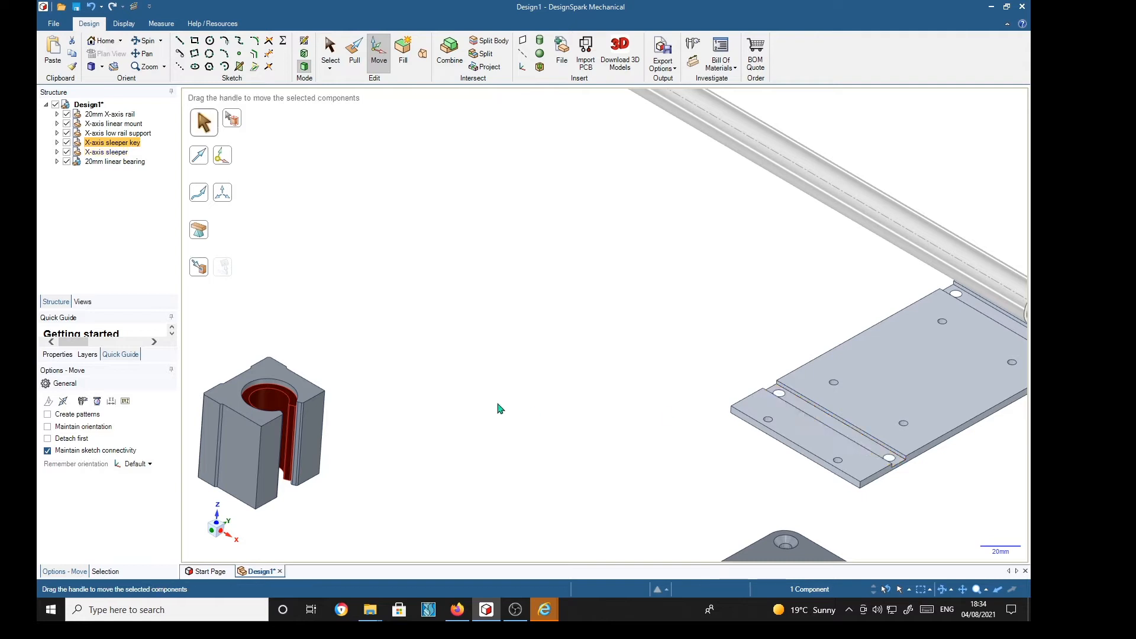
pyautogui.scroll(-3, 496, 436)
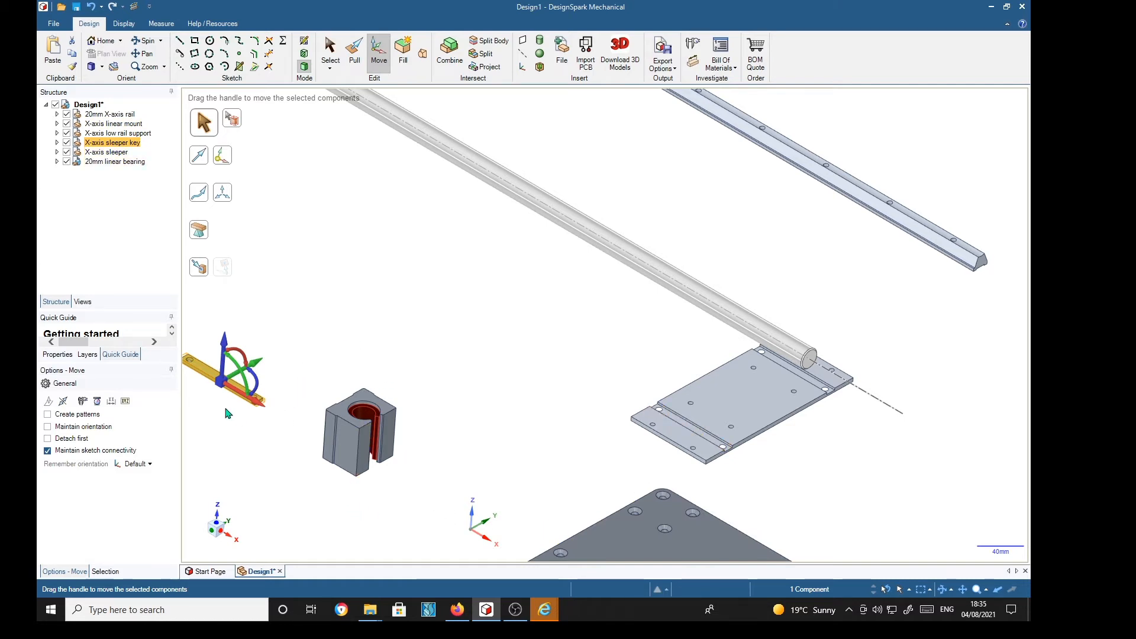
# Move the sleeper key lengthwise with Up To so its end face aligns with the X-axis sleeper's long side face
pyautogui.scroll(5, 210, 400)
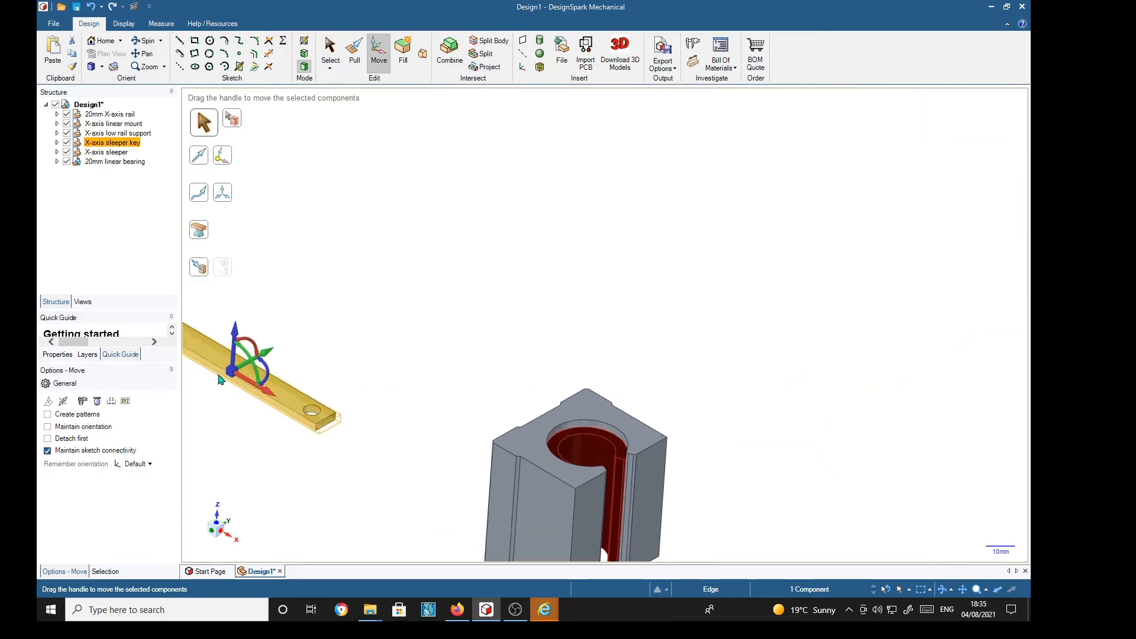
pyautogui.moveTo(238, 371); pyautogui.dragTo(356, 477)
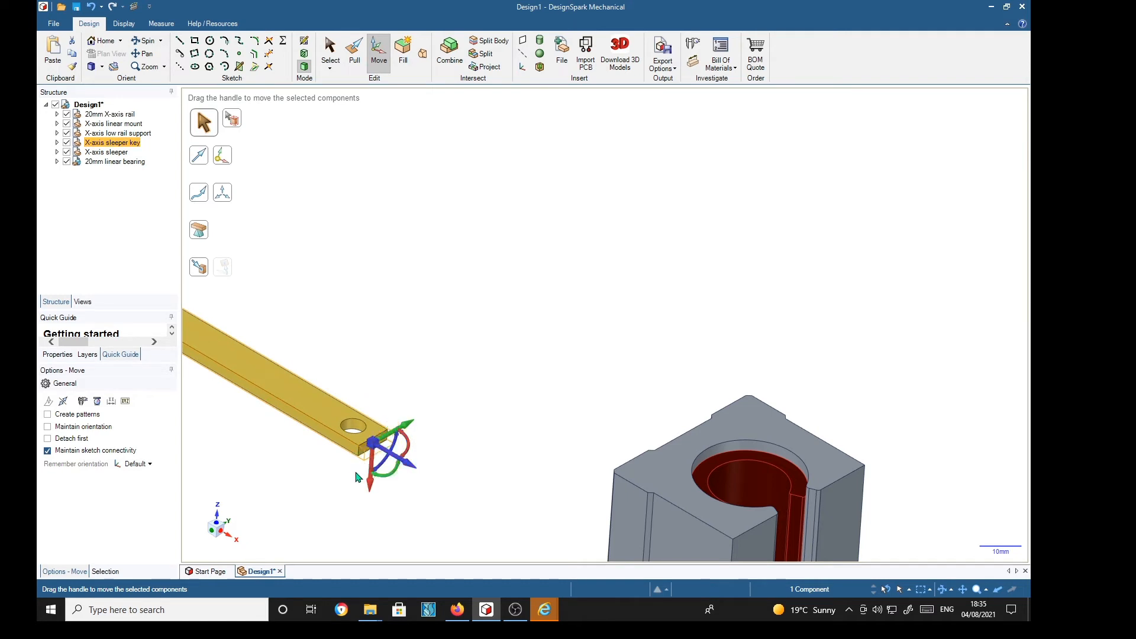
pyautogui.click(410, 467)
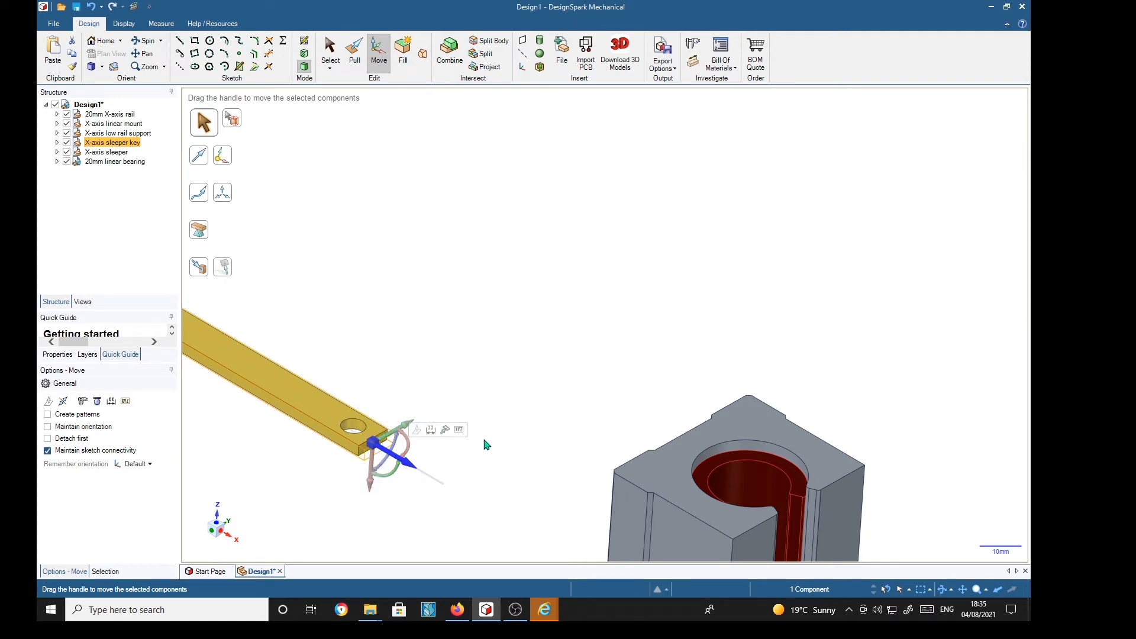
pyautogui.click(207, 273)
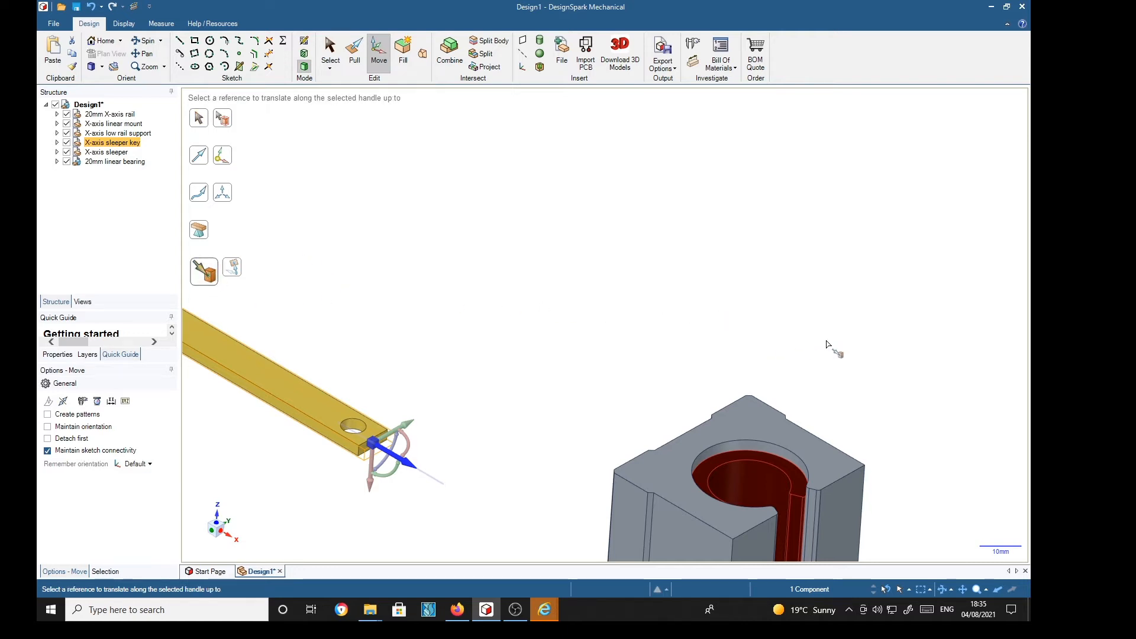
pyautogui.keyDown('shift'); pyautogui.moveTo(856, 356); pyautogui.dragTo(566, 300, button='middle'); pyautogui.keyUp('shift')
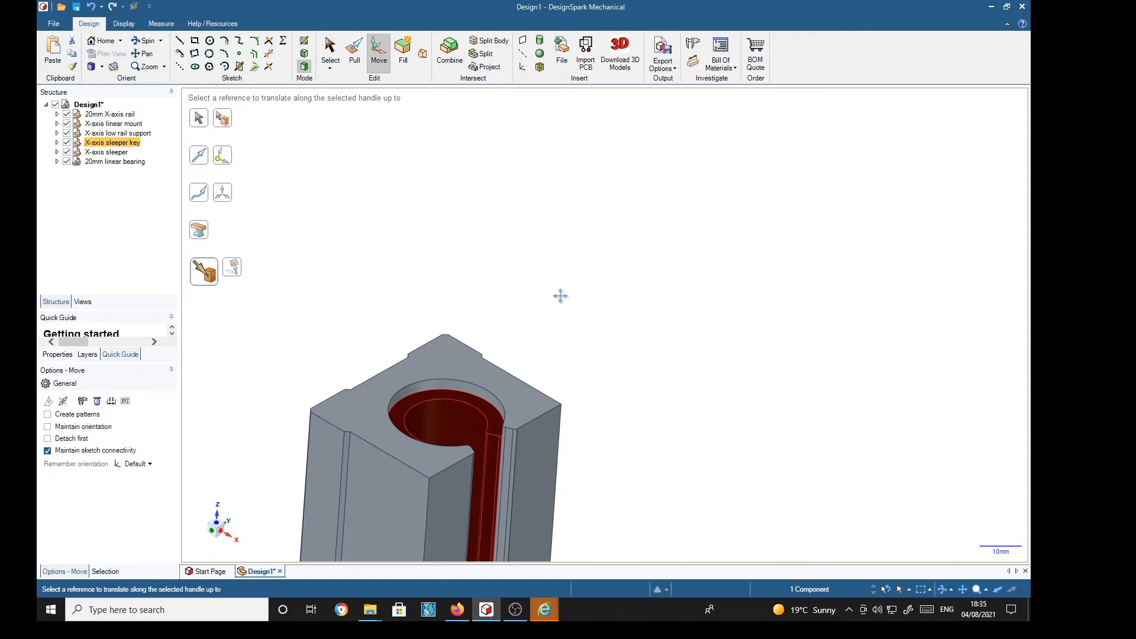
pyautogui.keyDown('shift'); pyautogui.moveTo(842, 388); pyautogui.dragTo(477, 223, button='middle'); pyautogui.keyUp('shift')
pyautogui.keyDown('shift'); pyautogui.moveTo(829, 337); pyautogui.dragTo(444, 329, button='middle'); pyautogui.keyUp('shift')
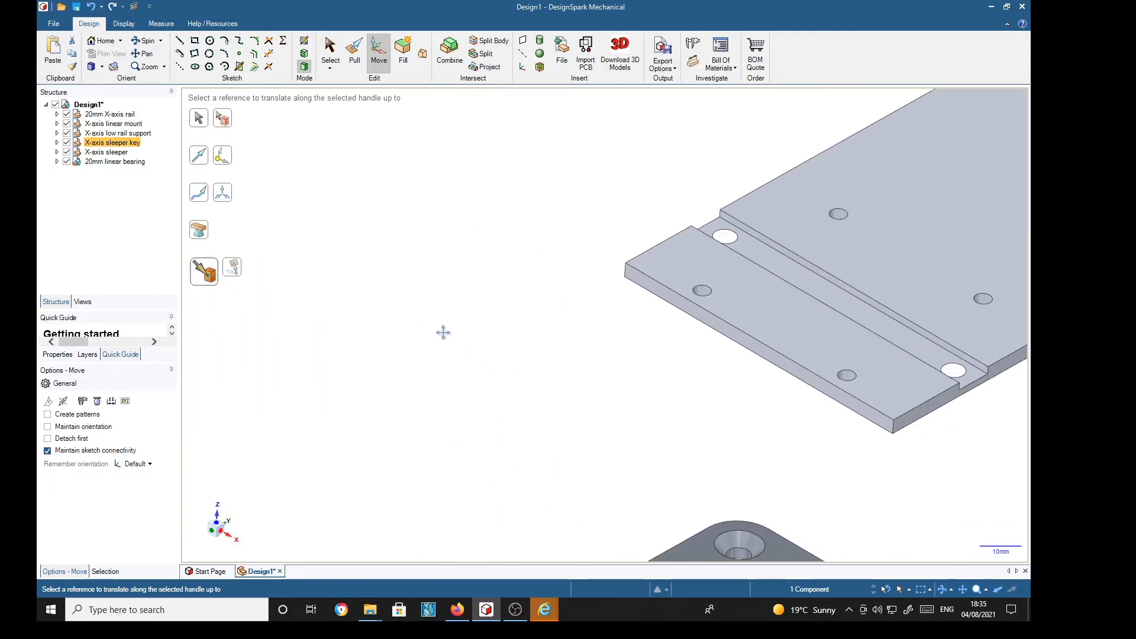
pyautogui.keyDown('shift'); pyautogui.moveTo(680, 371); pyautogui.dragTo(471, 365, button='middle'); pyautogui.keyUp('shift')
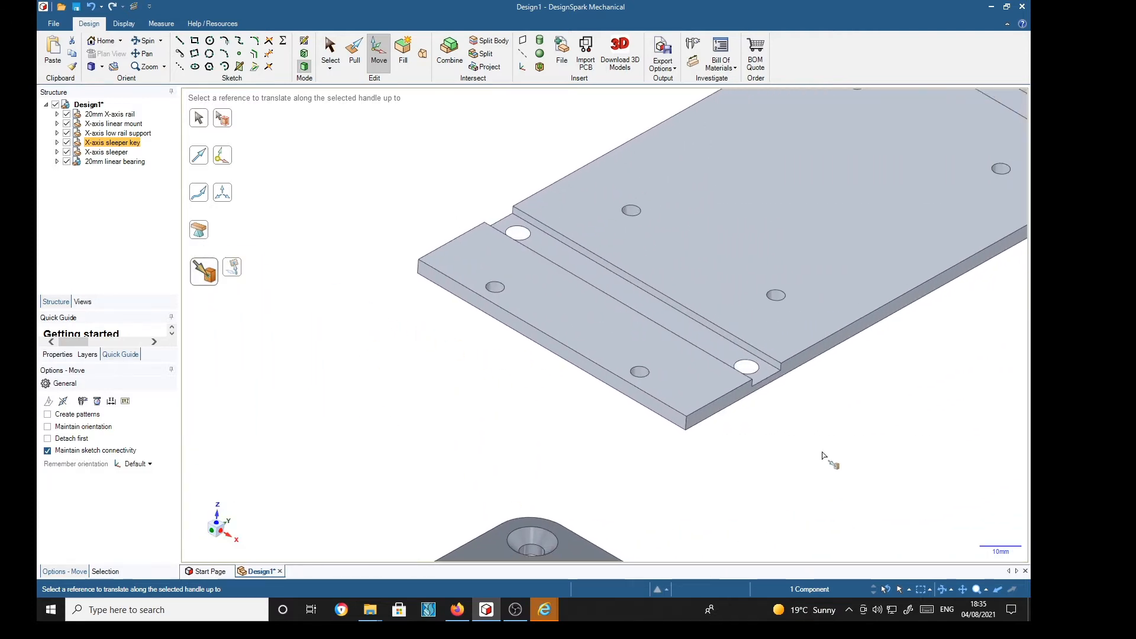
pyautogui.click(738, 400)
pyautogui.scroll(-2, 800, 458)
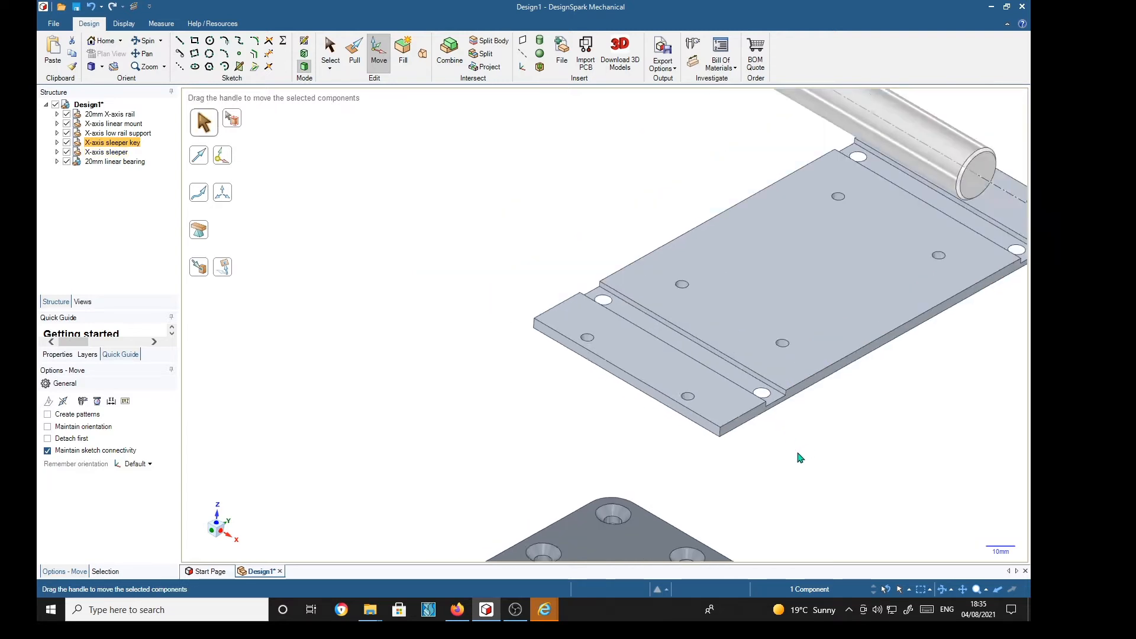
pyautogui.scroll(-3, 801, 459)
pyautogui.keyDown('shift'); pyautogui.moveTo(829, 446); pyautogui.dragTo(838, 356, button='middle'); pyautogui.keyUp('shift')
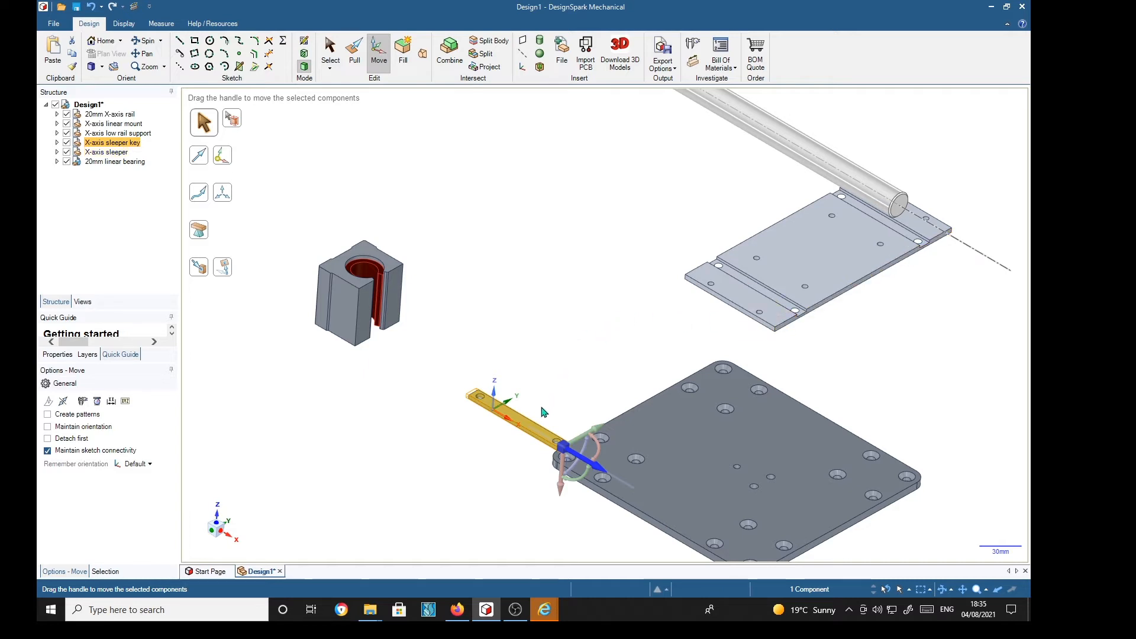
# Anchor the Move handle on the sleeper key's long side face and restrict movement to the axis perpendicular to that face
pyautogui.moveTo(544, 412); pyautogui.dragTo(415, 492, button='middle')
pyautogui.moveTo(531, 468); pyautogui.dragTo(532, 412)
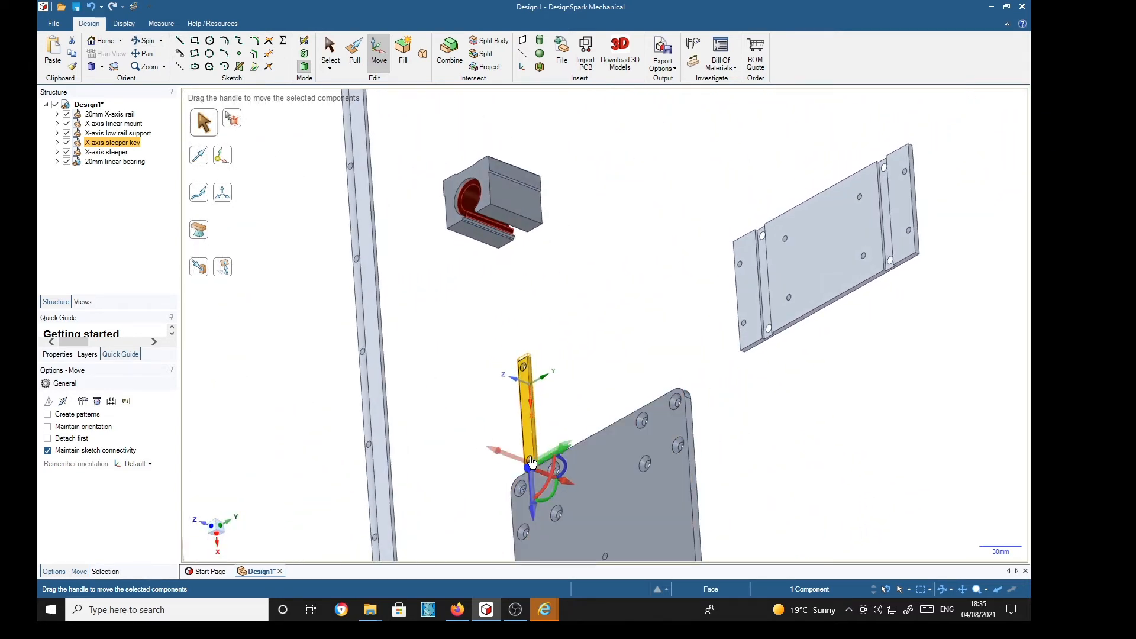
pyautogui.click(533, 425)
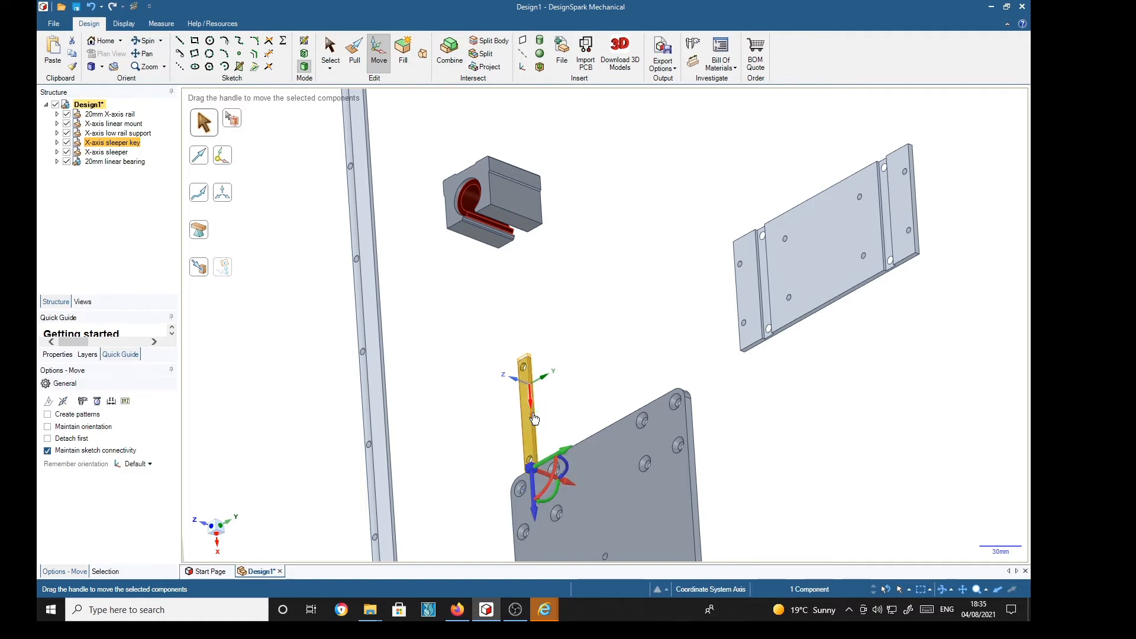
pyautogui.scroll(5, 534, 419)
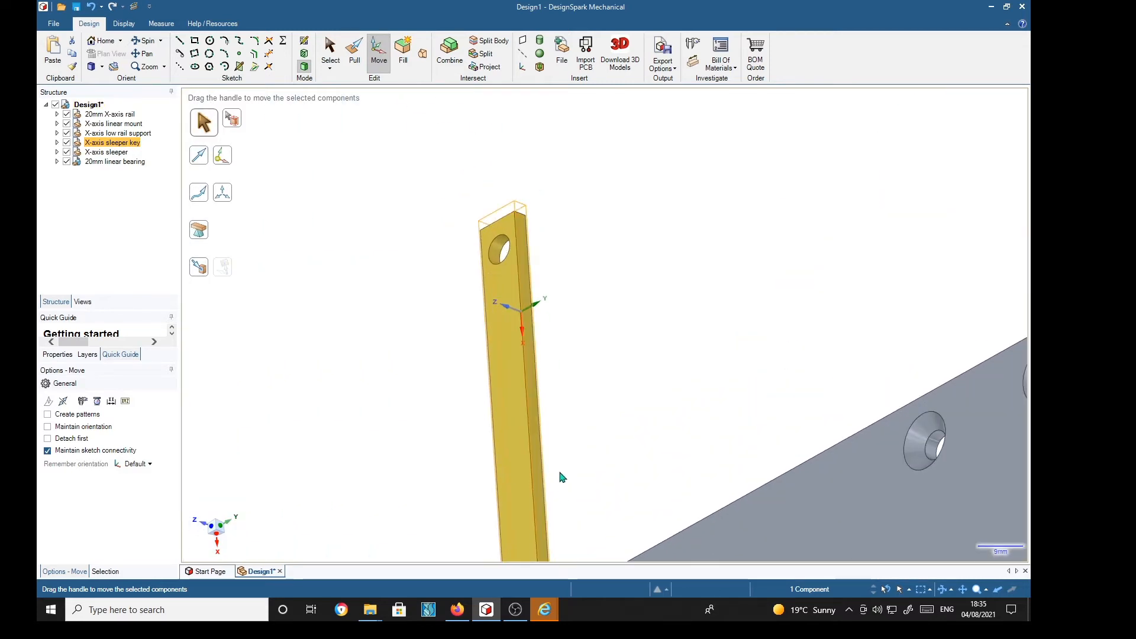
pyautogui.keyDown('shift'); pyautogui.moveTo(563, 475); pyautogui.dragTo(584, 350, button='middle'); pyautogui.keyUp('shift')
pyautogui.click(542, 493)
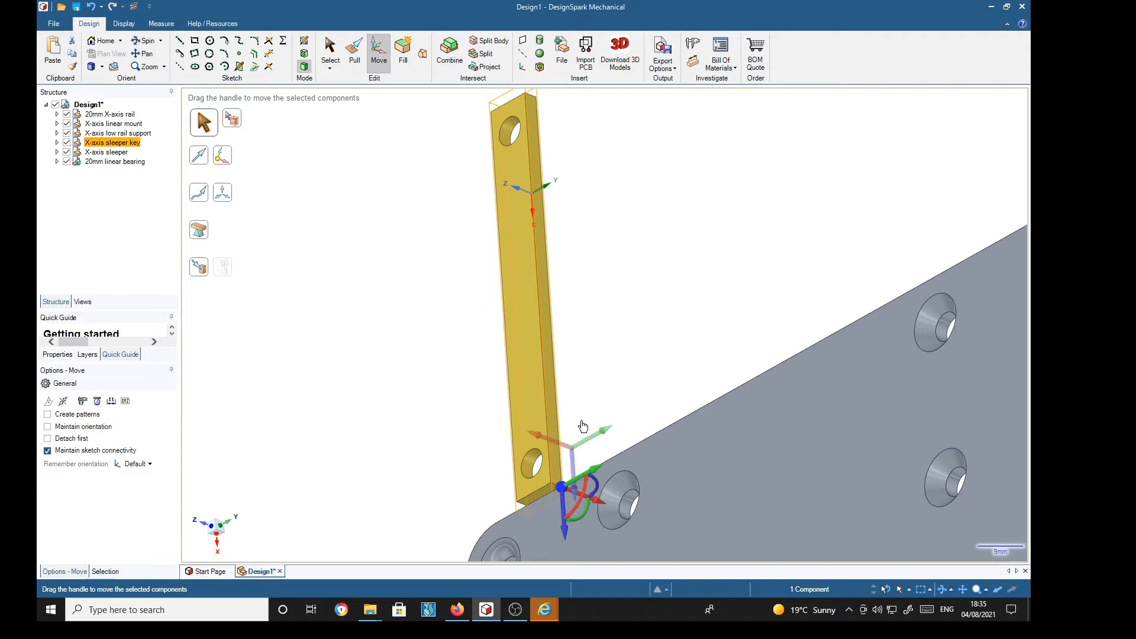
pyautogui.click(544, 290)
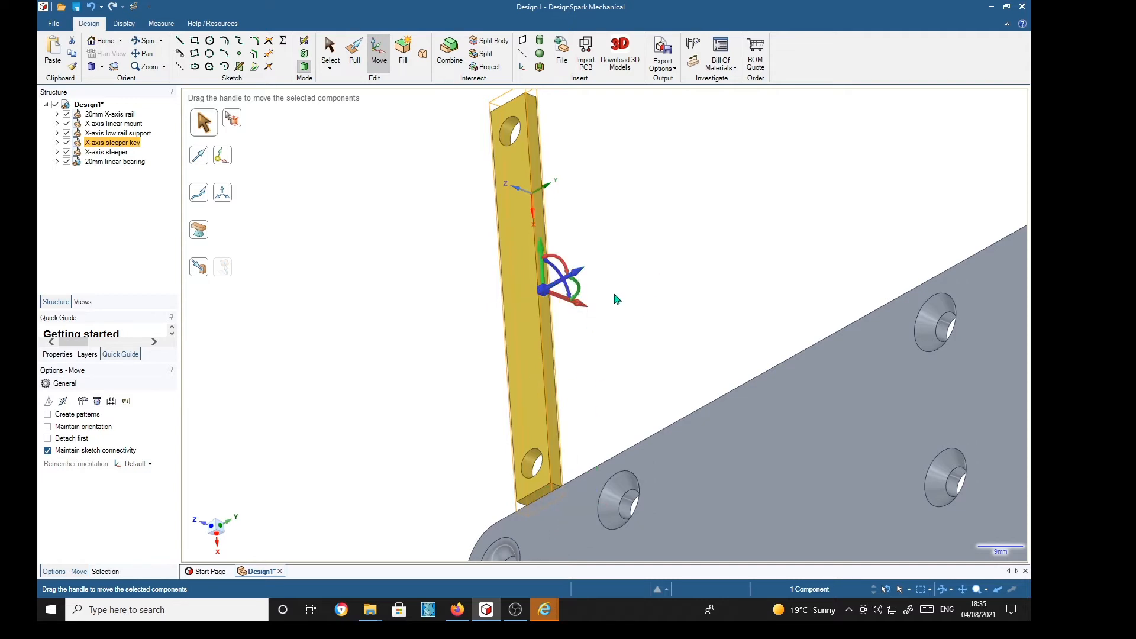
pyautogui.scroll(3, 738, 271)
pyautogui.scroll(-2, 738, 272)
pyautogui.scroll(-3, 739, 287)
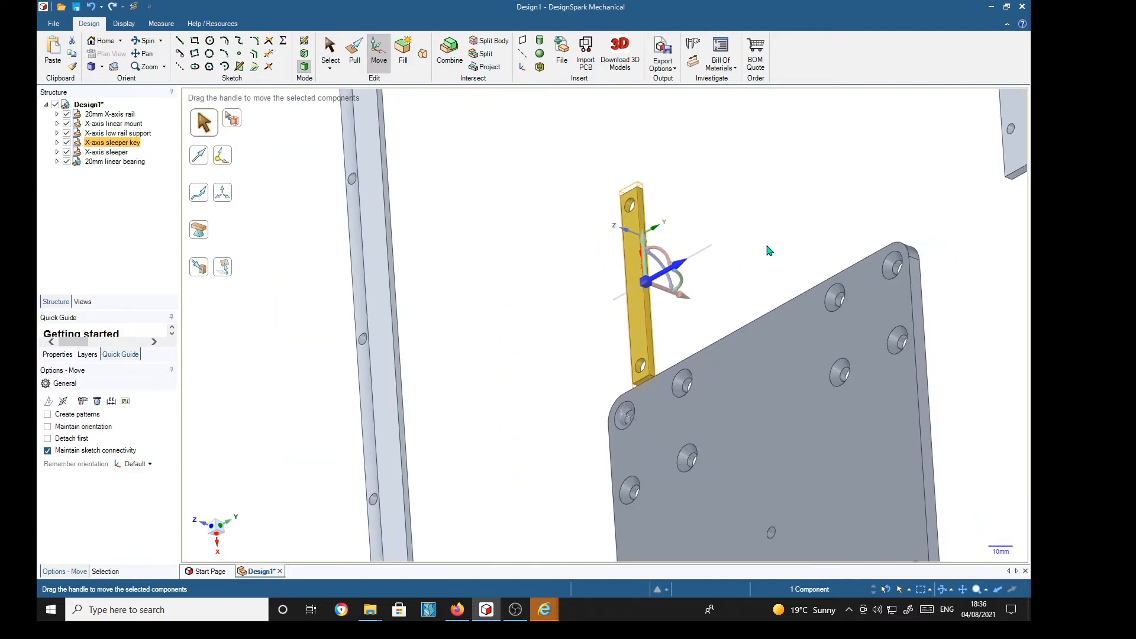
# Move the sleeper key up to the side wall of the X-axis sleeper's near groove with the Up To option
pyautogui.scroll(-6, 769, 246)
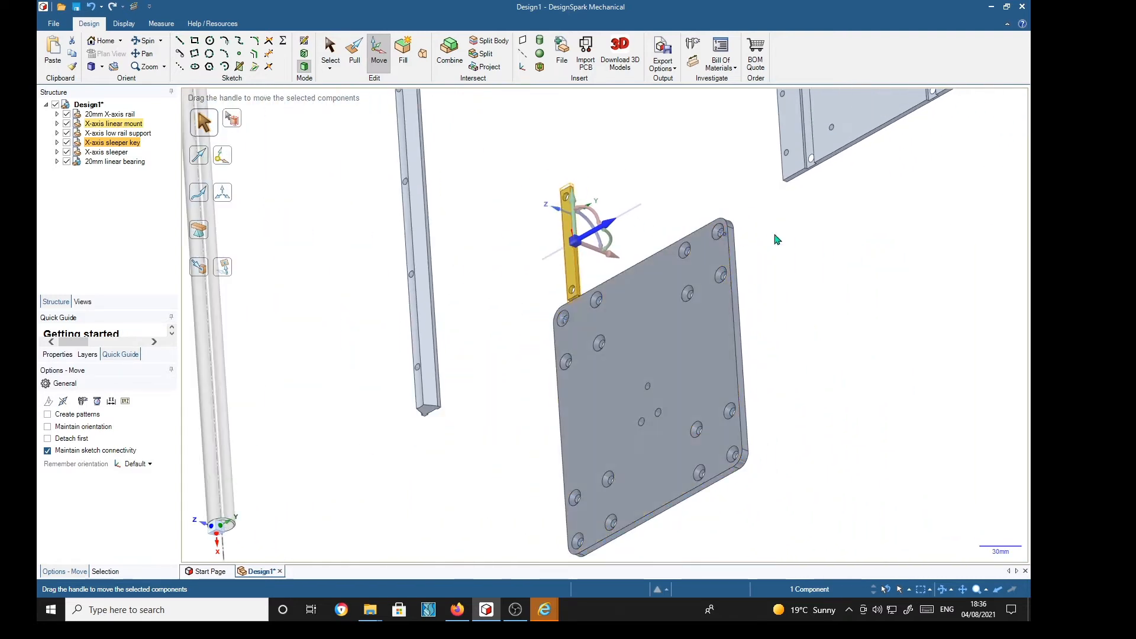
pyautogui.moveTo(780, 133); pyautogui.dragTo(927, 76, button='middle')
pyautogui.scroll(6, 829, 118)
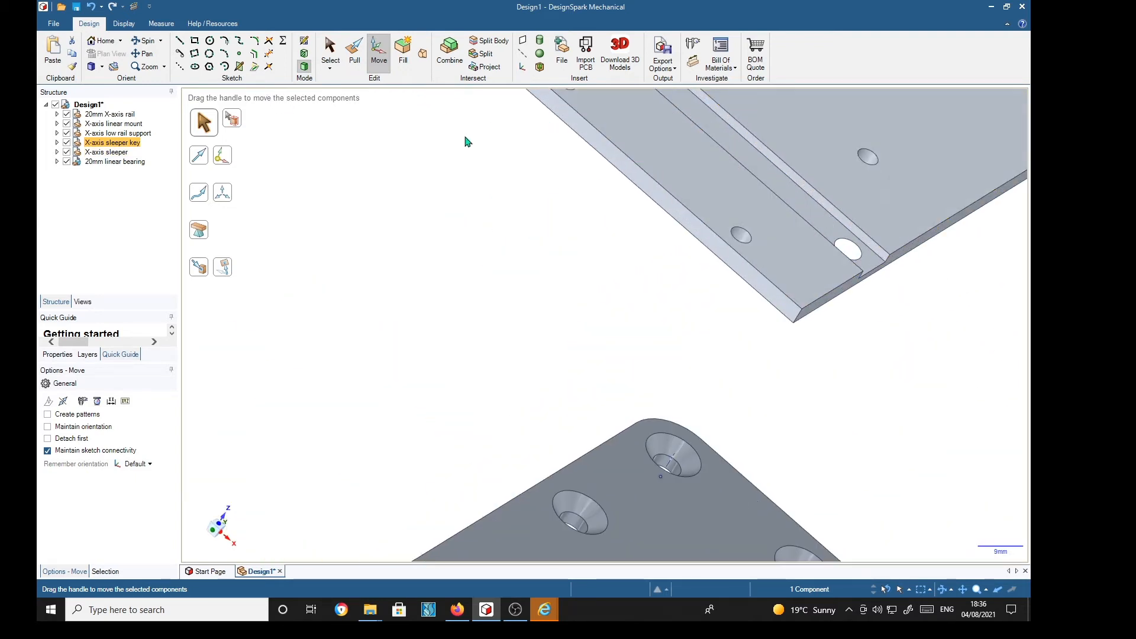
pyautogui.click(198, 267)
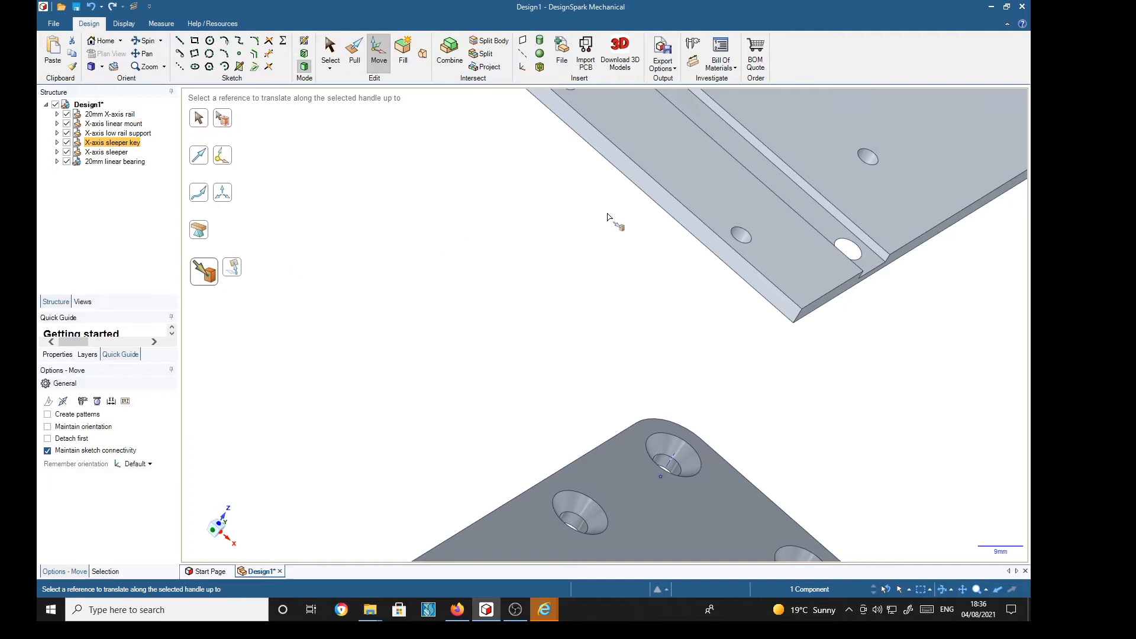
pyautogui.click(809, 191)
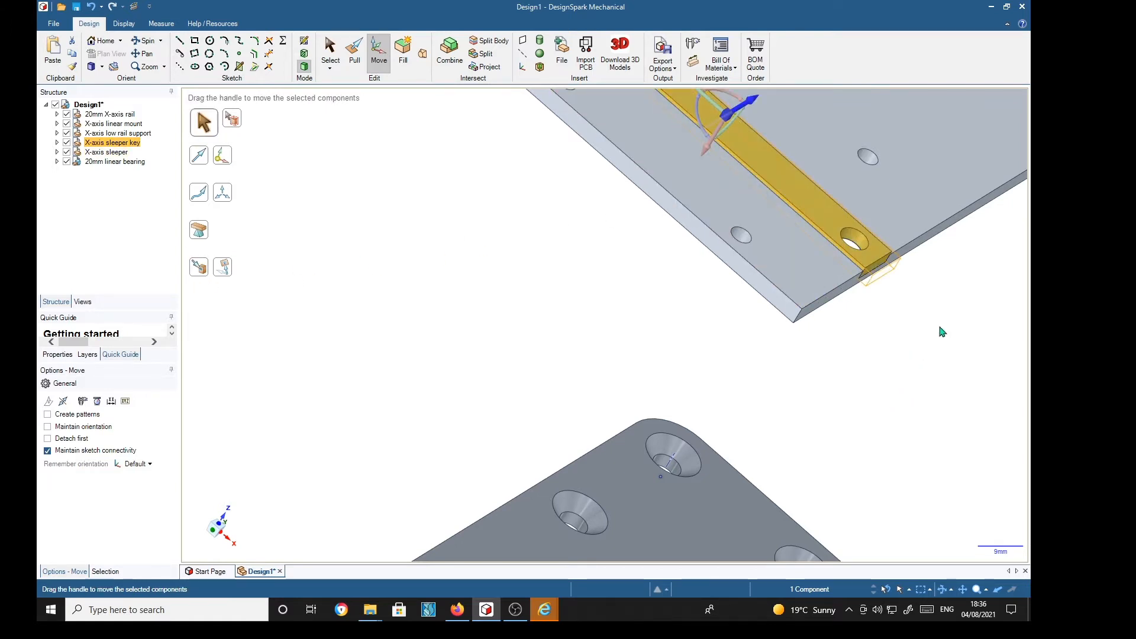
# Place a copy of the sleeper key in the X-axis sleeper's second groove, using Up To with that groove's side wall
pyautogui.scroll(-1, 946, 325)
pyautogui.scroll(1, 949, 302)
pyautogui.keyDown('shift'); pyautogui.moveTo(949, 302); pyautogui.dragTo(790, 436, button='middle'); pyautogui.keyUp('shift')
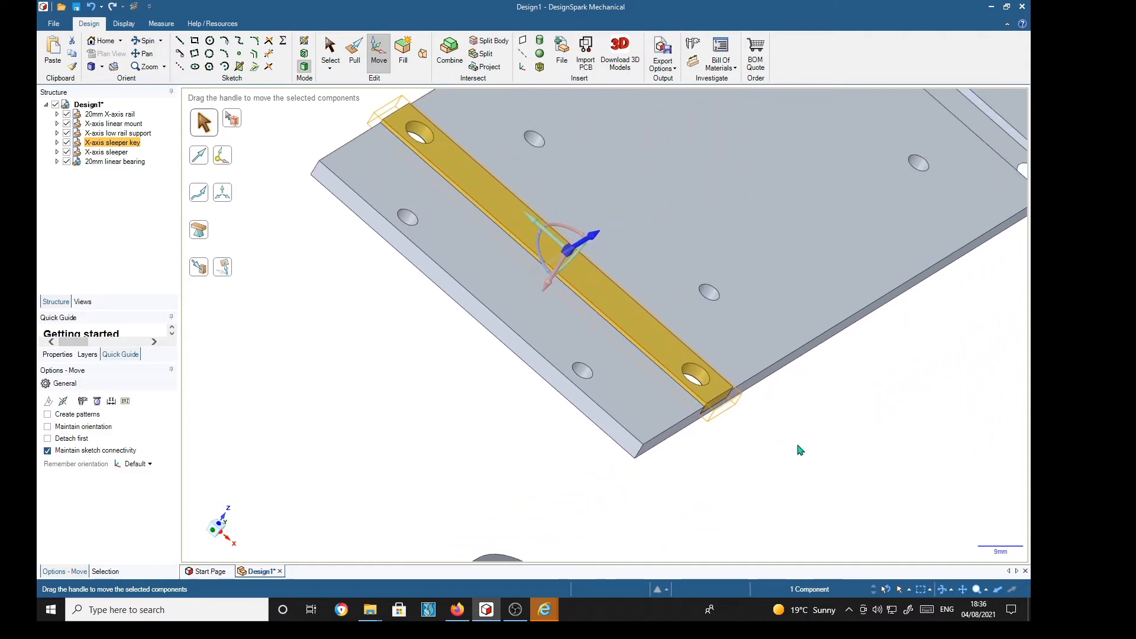
pyautogui.moveTo(800, 504); pyautogui.dragTo(702, 441, button='middle')
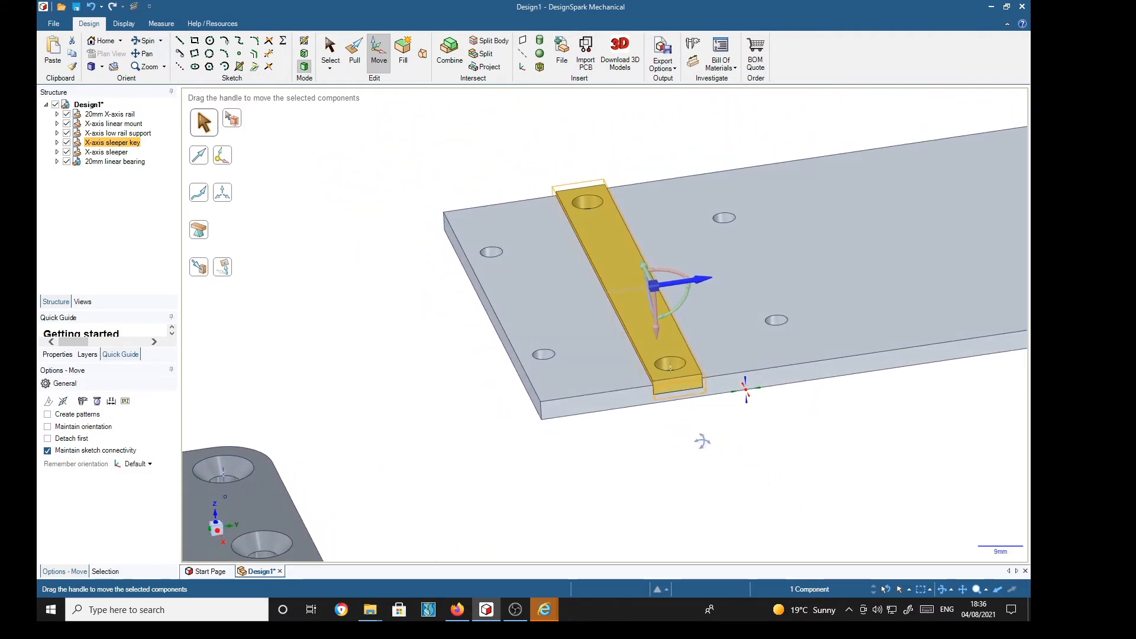
pyautogui.keyDown('shift'); pyautogui.moveTo(841, 477); pyautogui.dragTo(586, 506, button='middle'); pyautogui.keyUp('shift')
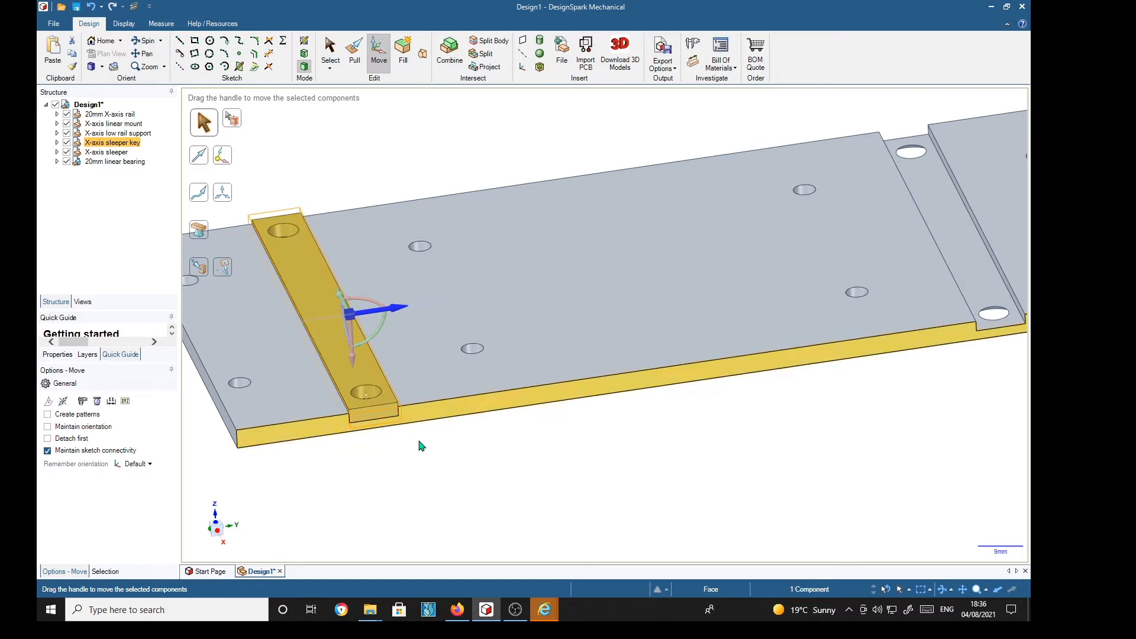
pyautogui.moveTo(553, 477); pyautogui.dragTo(490, 474, button='middle')
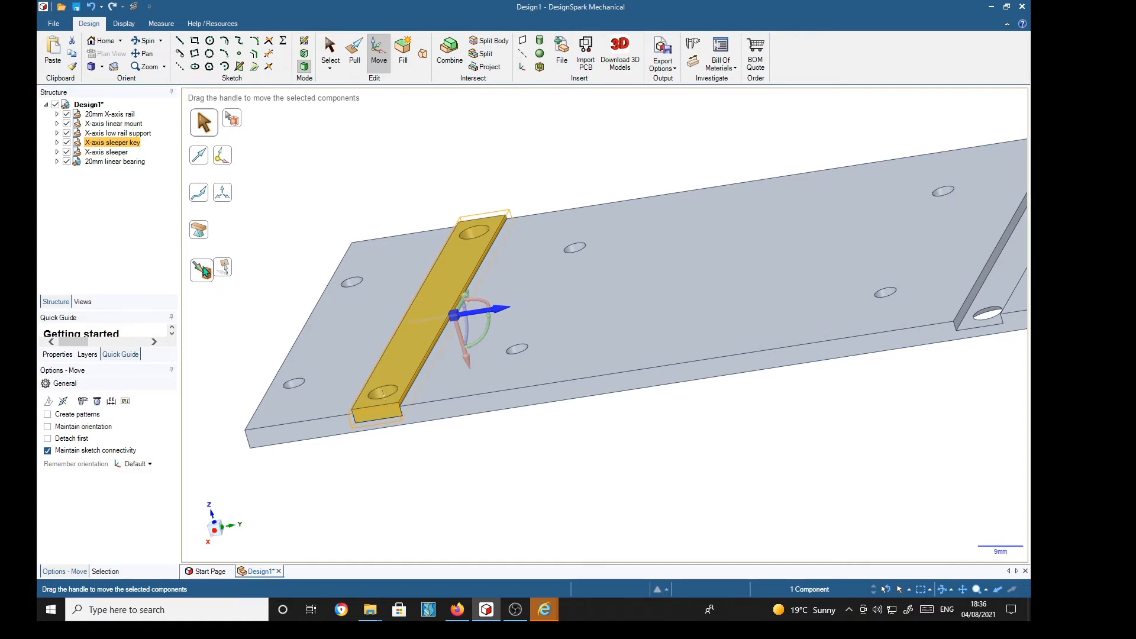
pyautogui.click(216, 272)
pyautogui.keyDown('shift'); pyautogui.moveTo(841, 493); pyautogui.dragTo(715, 498, button='middle'); pyautogui.keyUp('shift')
pyautogui.moveTo(874, 218); pyautogui.dragTo(971, 208, button='middle')
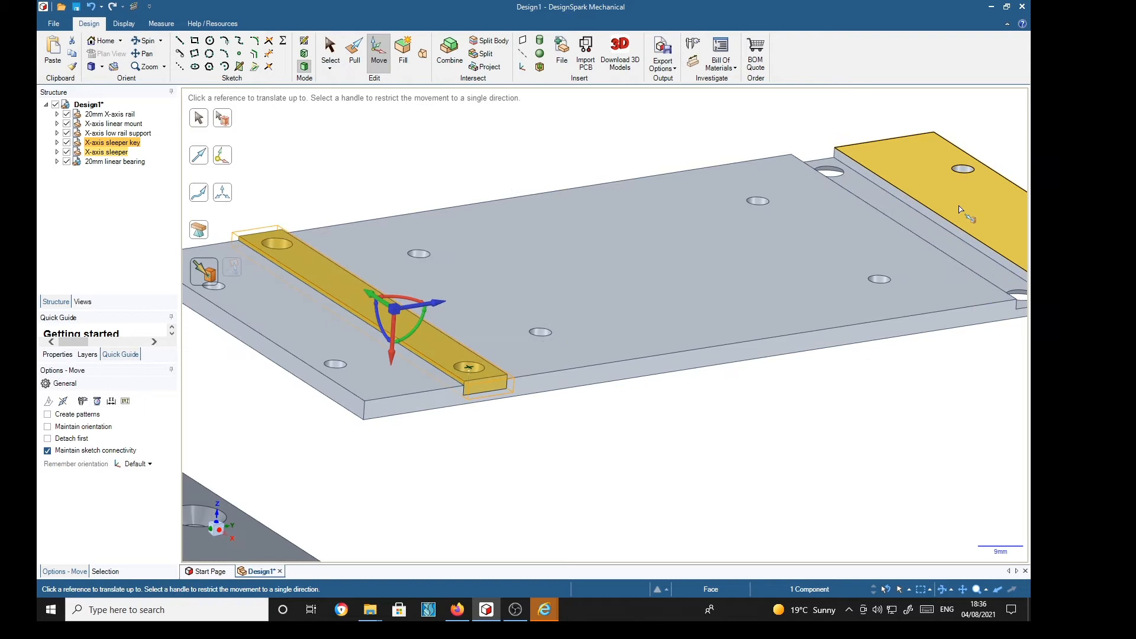
pyautogui.keyDown('ctrl'); pyautogui.click(914, 208); pyautogui.keyUp('ctrl')
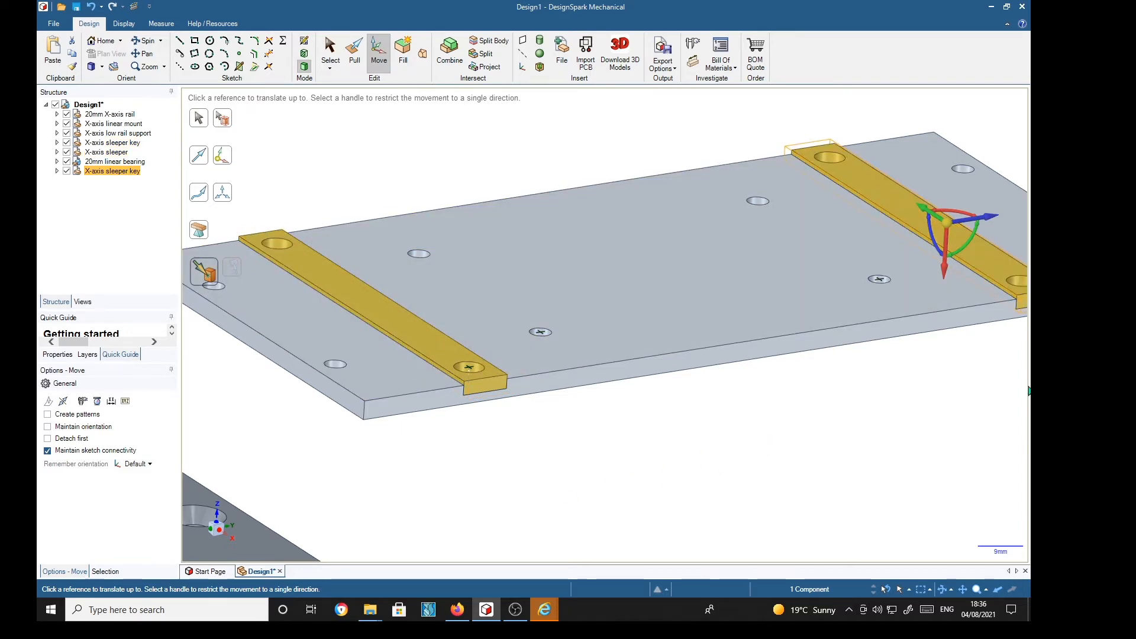
# Examine the low rail support's end profile and the hole positions on the sleeper and its keys
pyautogui.scroll(-5, 887, 430)
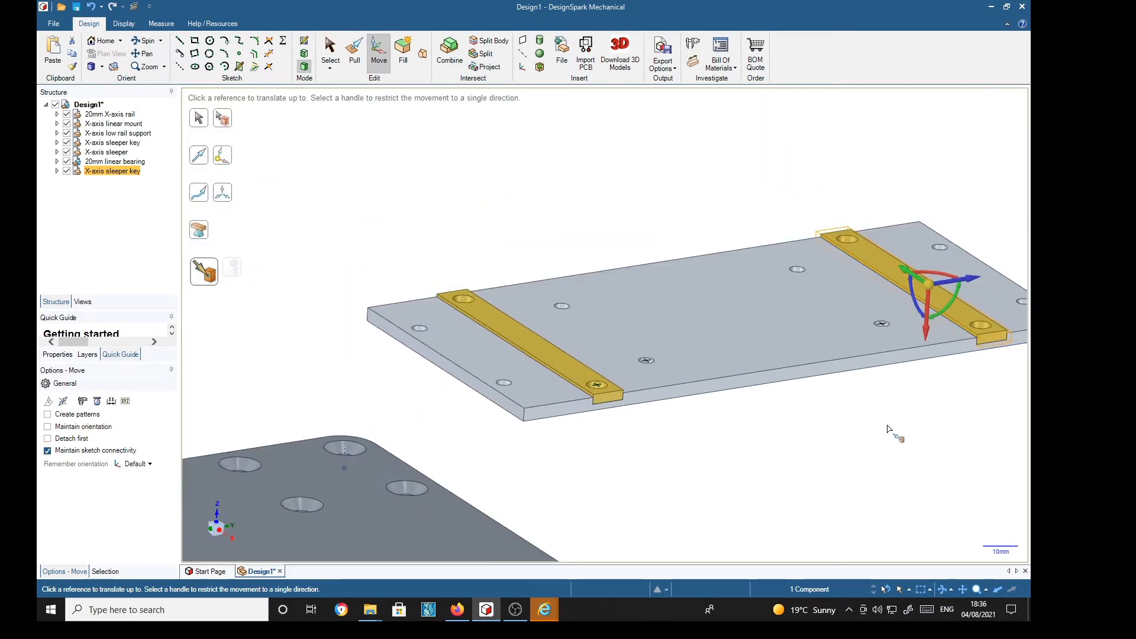
pyautogui.keyDown('shift'); pyautogui.moveTo(898, 436); pyautogui.dragTo(819, 375, button='middle'); pyautogui.keyUp('shift')
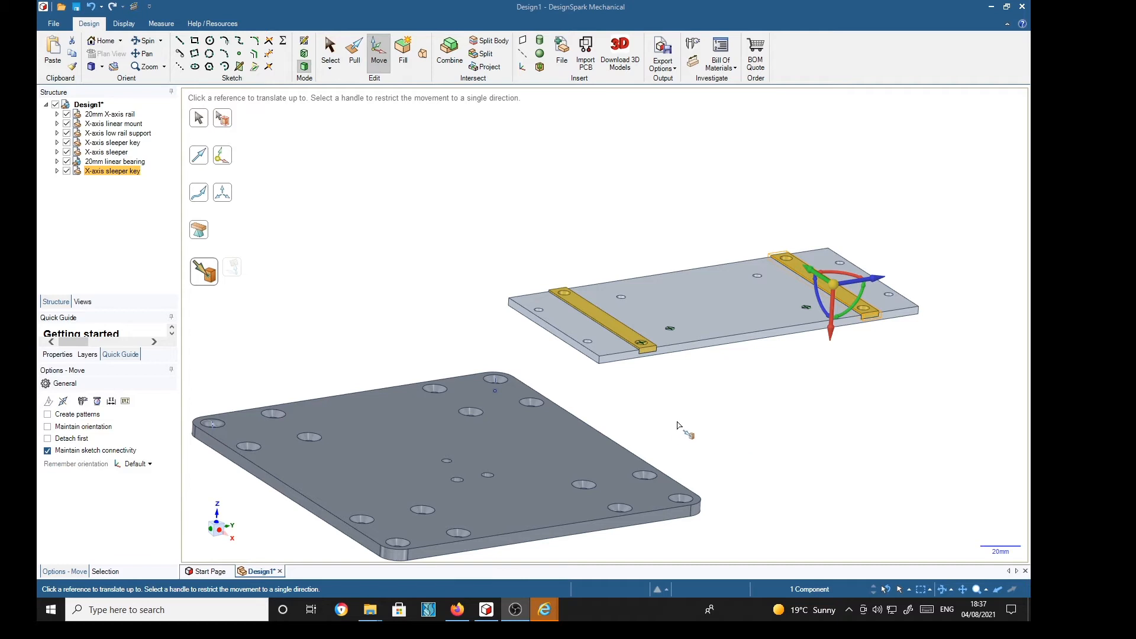
pyautogui.scroll(-5, 688, 426)
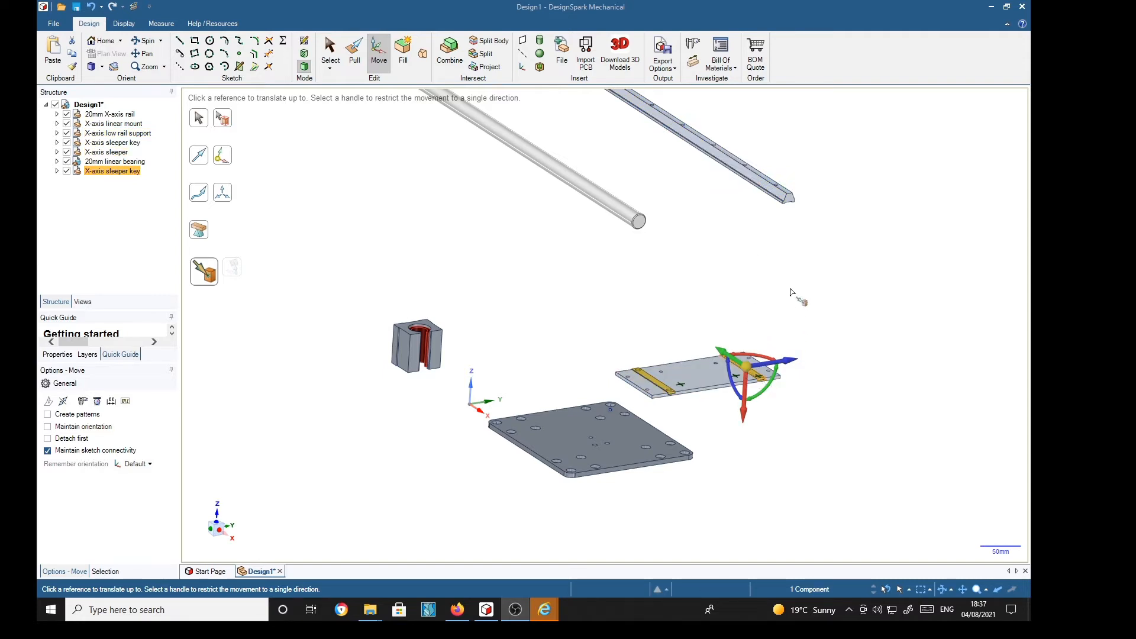
pyautogui.scroll(3, 793, 199)
pyautogui.scroll(3, 795, 207)
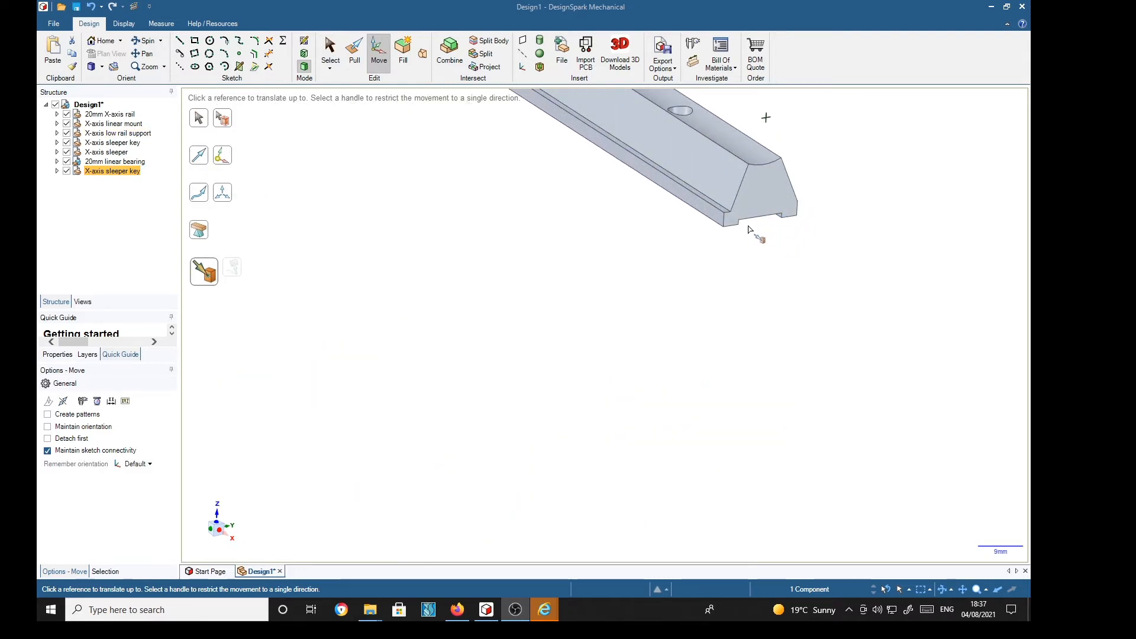
pyautogui.keyDown('shift'); pyautogui.moveTo(781, 472); pyautogui.dragTo(767, 169, button='middle'); pyautogui.keyUp('shift')
pyautogui.keyDown('shift'); pyautogui.moveTo(732, 396); pyautogui.dragTo(736, 157, button='middle'); pyautogui.keyUp('shift')
pyautogui.keyDown('shift'); pyautogui.moveTo(704, 369); pyautogui.dragTo(693, 227, button='middle'); pyautogui.keyUp('shift')
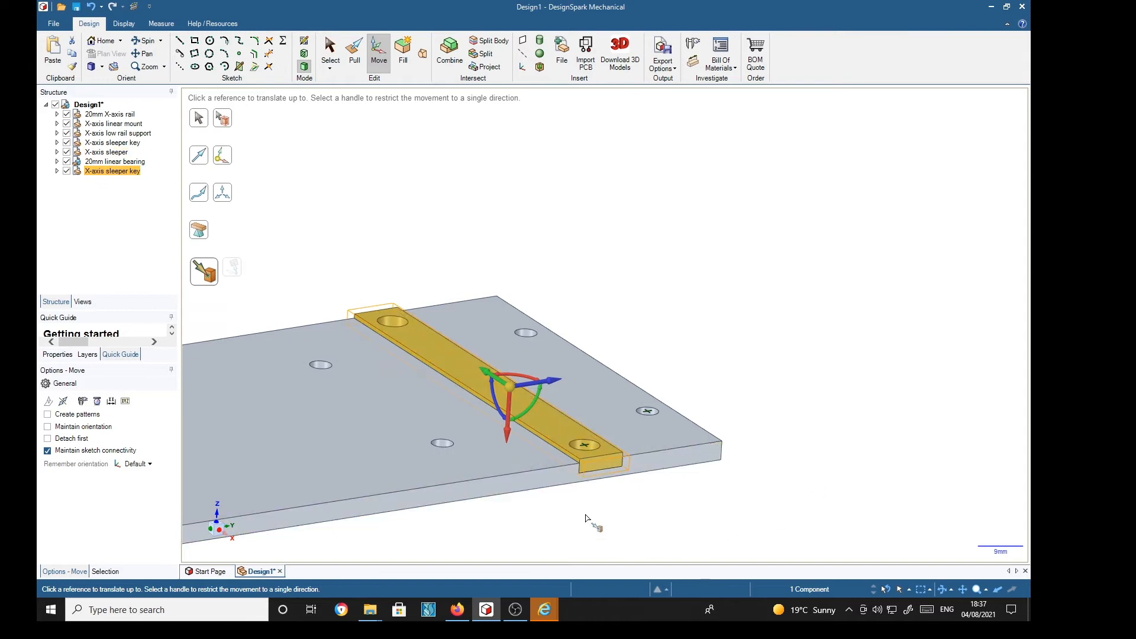
pyautogui.scroll(1, 656, 282)
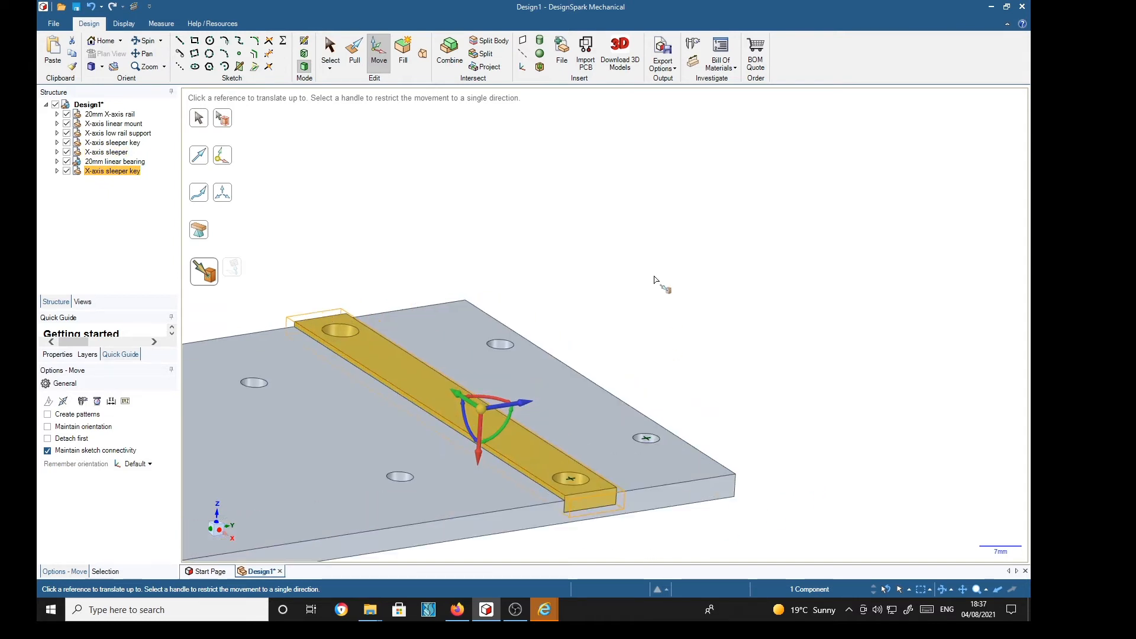
pyautogui.scroll(-2, 655, 281)
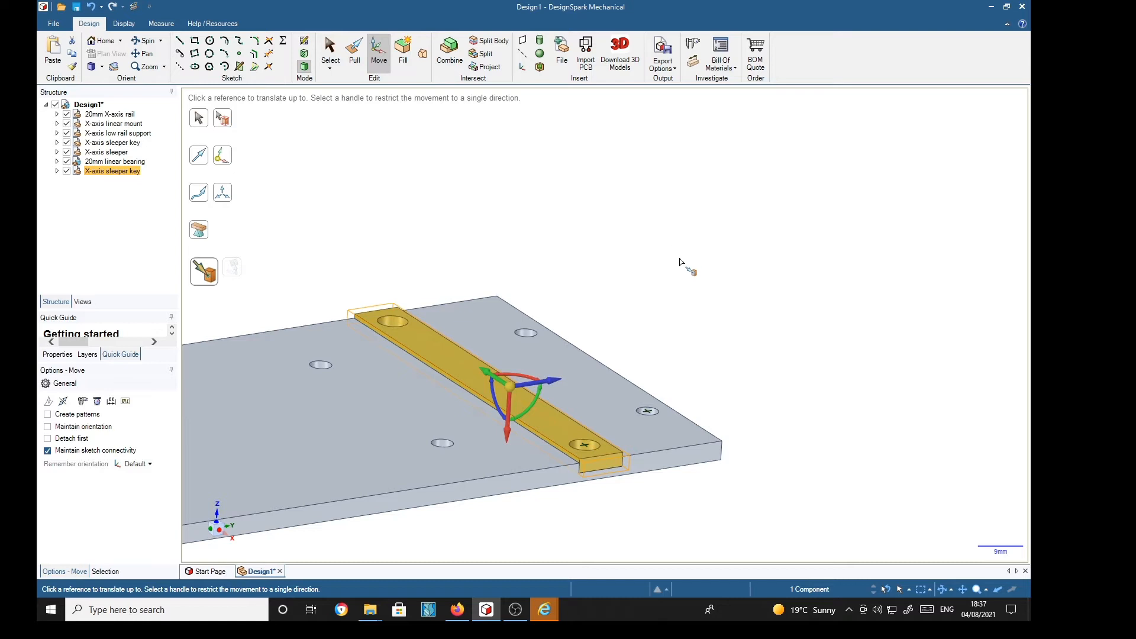
# Select the low rail support for moving, anchor the Move handle on its underside and restrict movement to the vertical axis
pyautogui.scroll(-4, 687, 269)
pyautogui.keyDown('shift'); pyautogui.moveTo(713, 254); pyautogui.dragTo(722, 478, button='middle'); pyautogui.keyUp('shift')
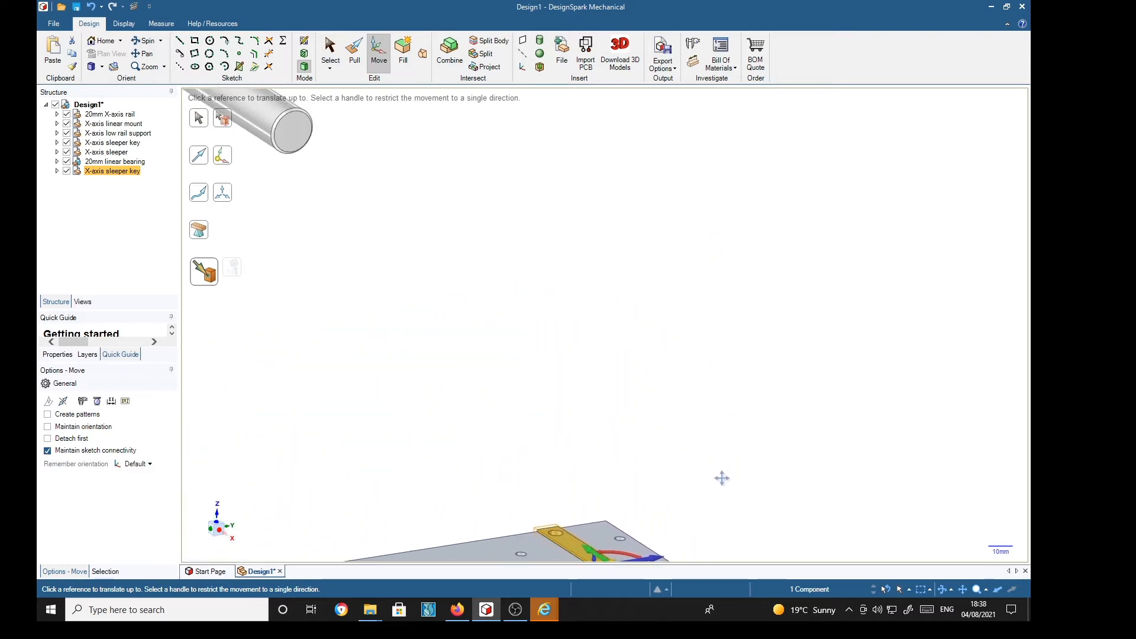
pyautogui.keyDown('shift'); pyautogui.moveTo(680, 233); pyautogui.dragTo(688, 399, button='middle'); pyautogui.keyUp('shift')
pyautogui.moveTo(752, 194); pyautogui.dragTo(658, 218, button='middle')
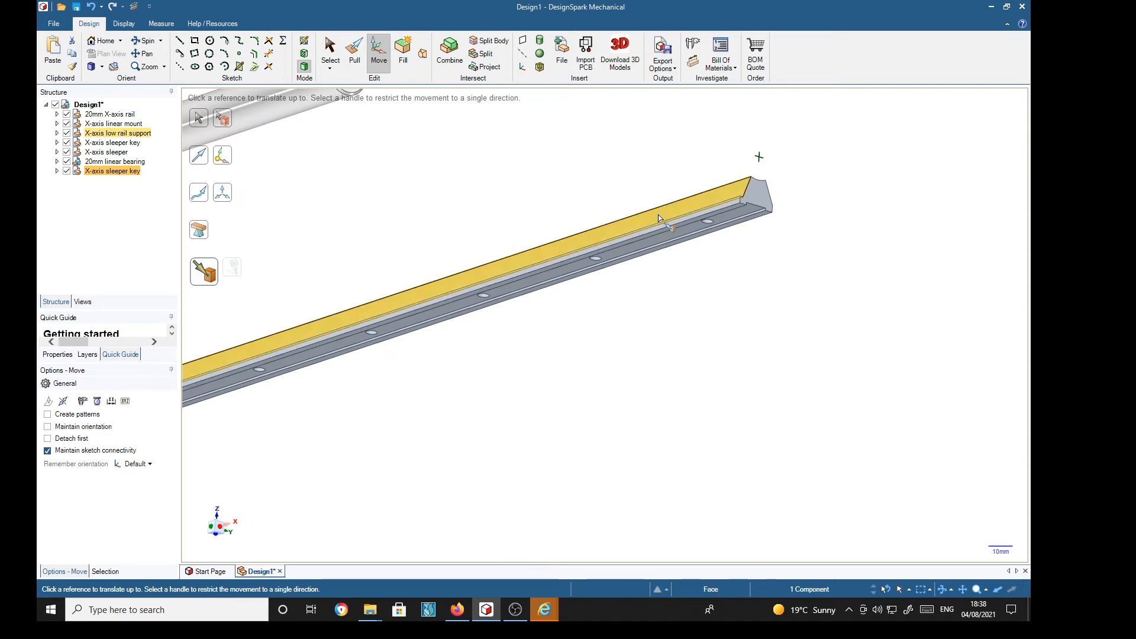
pyautogui.click(129, 135)
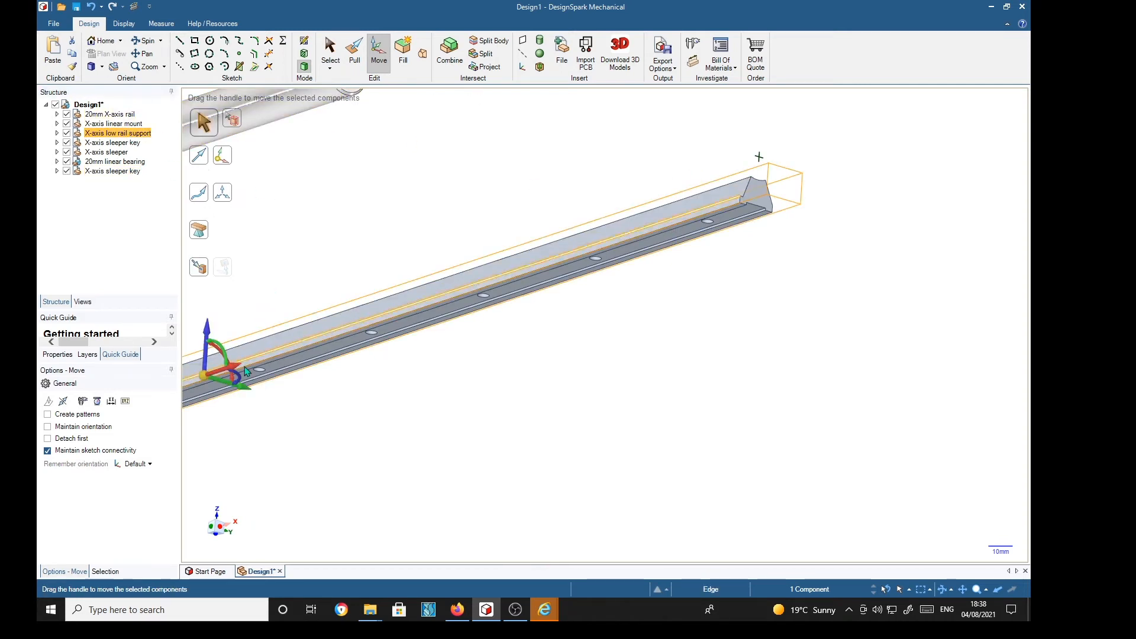
pyautogui.moveTo(206, 382); pyautogui.dragTo(211, 391)
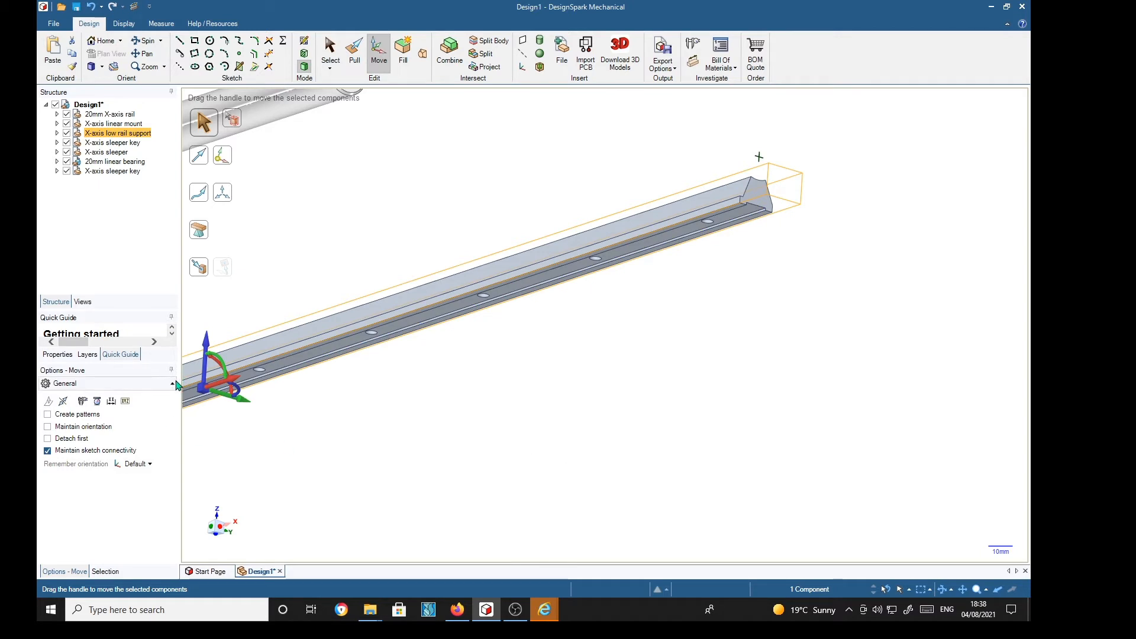
pyautogui.click(206, 345)
# Lower the low rail support to the level of the sleeper key's top face with the Up To option
pyautogui.keyDown('shift'); pyautogui.moveTo(545, 445); pyautogui.dragTo(678, 342, button='middle'); pyautogui.keyUp('shift')
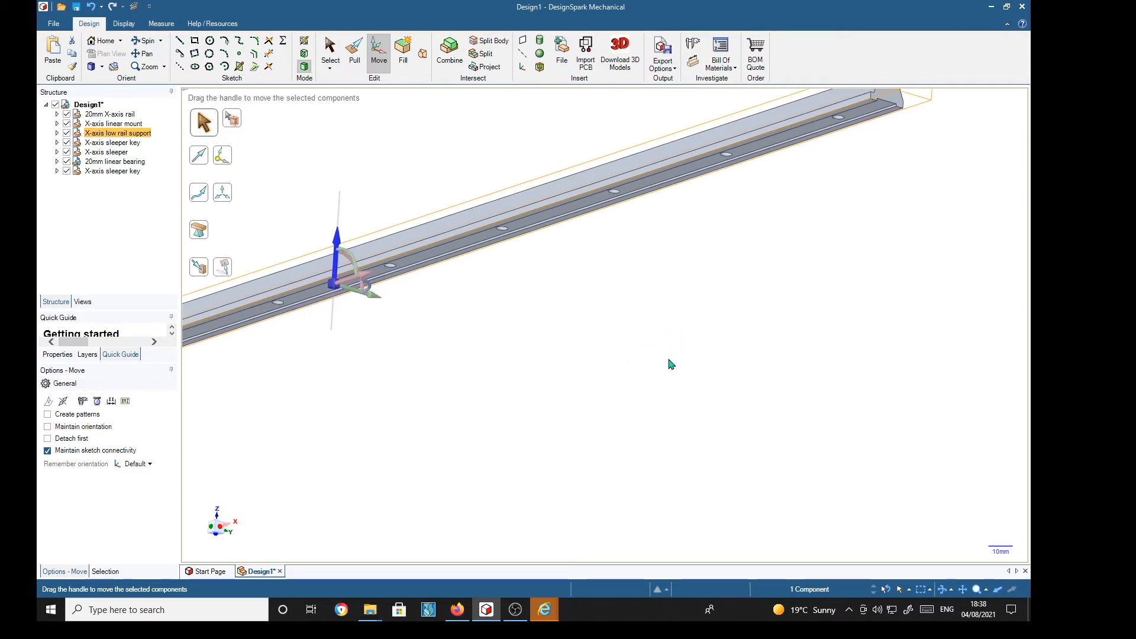
pyautogui.scroll(-6, 671, 364)
pyautogui.keyDown('shift'); pyautogui.moveTo(669, 389); pyautogui.dragTo(664, 261, button='middle'); pyautogui.keyUp('shift')
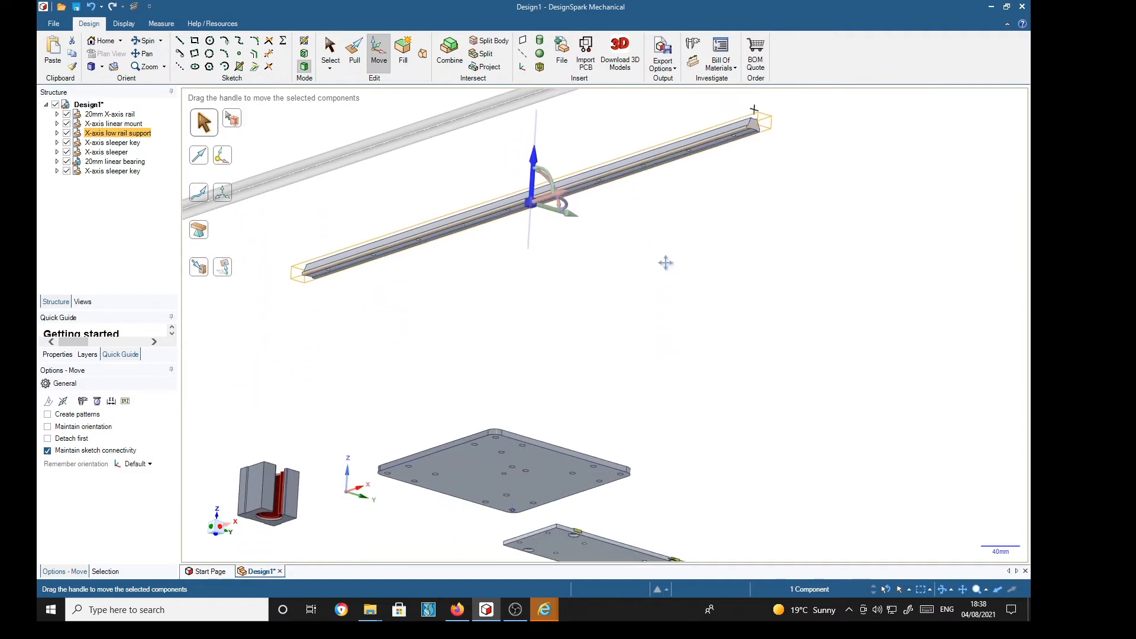
pyautogui.keyDown('shift'); pyautogui.moveTo(686, 369); pyautogui.dragTo(694, 247, button='middle'); pyautogui.keyUp('shift')
pyautogui.moveTo(694, 256); pyautogui.dragTo(703, 350)
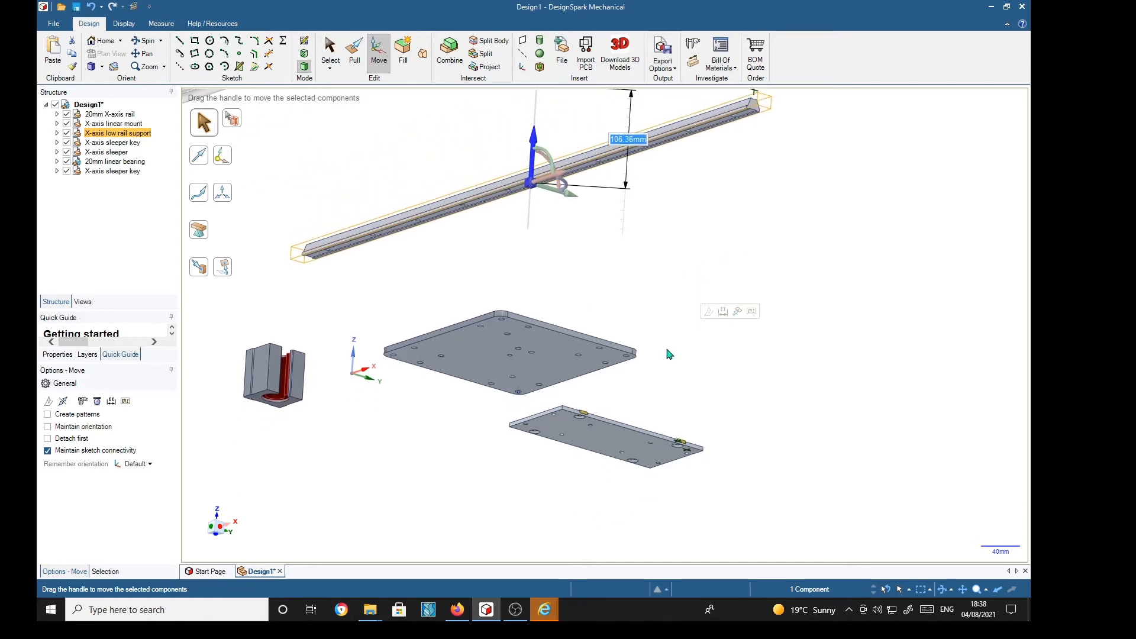
pyautogui.moveTo(665, 347); pyautogui.dragTo(657, 414, button='middle')
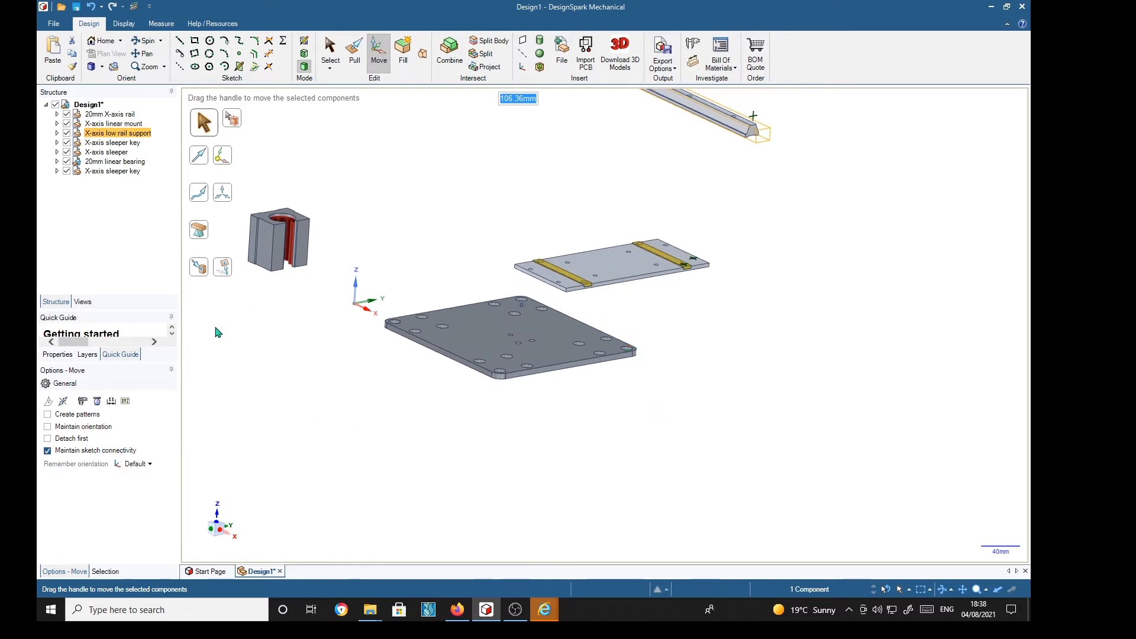
pyautogui.click(199, 267)
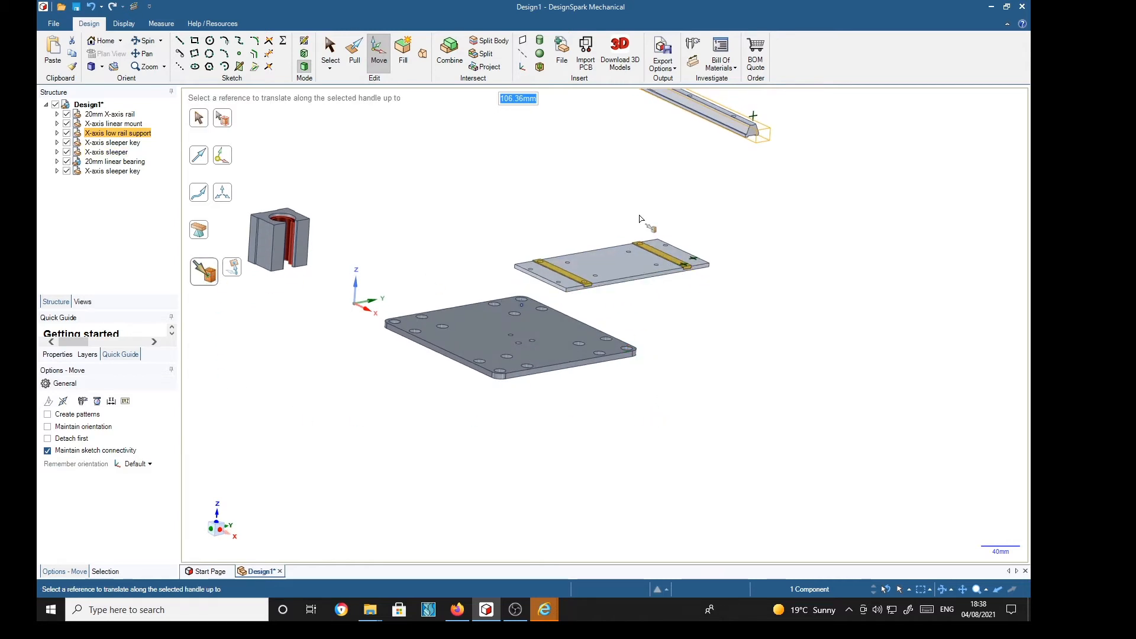
pyautogui.scroll(3, 639, 219)
pyautogui.click(678, 291)
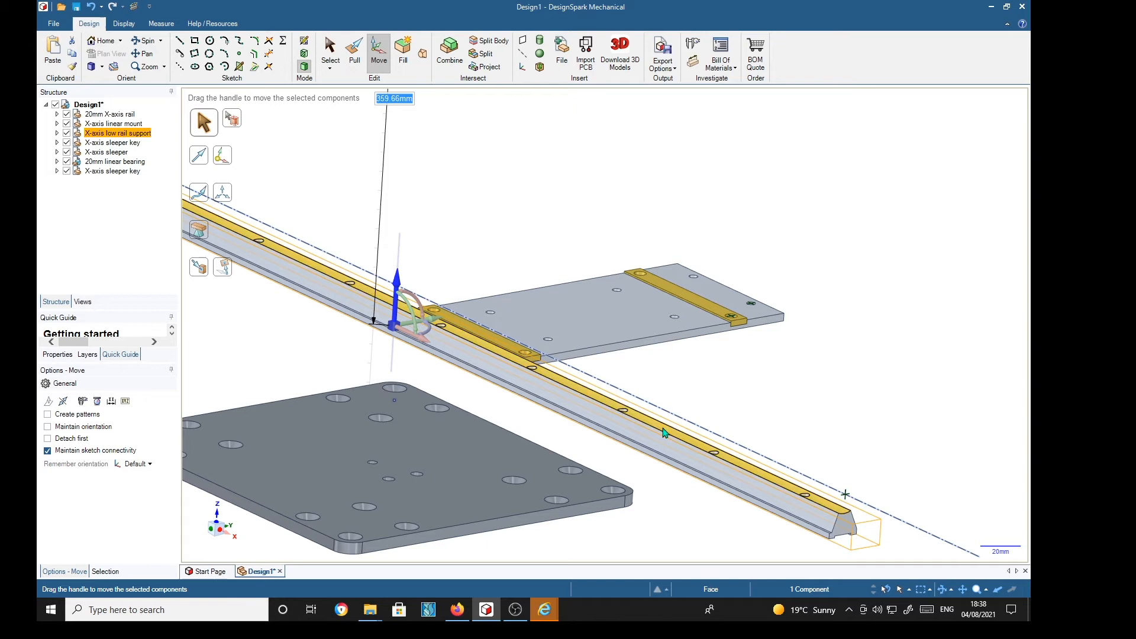
# Anchor the Move handle on the hole nearest the end of the low rail support
pyautogui.moveTo(824, 380)
pyautogui.mouseDown(button='middle')
pyautogui.moveTo(817, 366)
pyautogui.moveTo(806, 393)
pyautogui.mouseUp(button='middle')
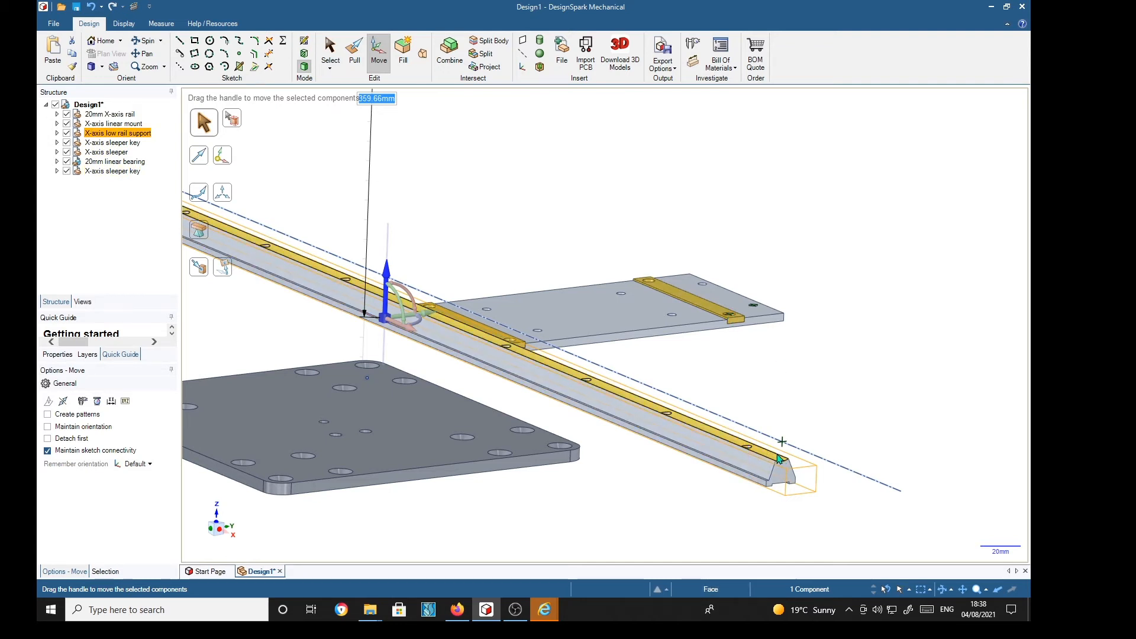
pyautogui.moveTo(710, 477); pyautogui.dragTo(822, 102, button='middle')
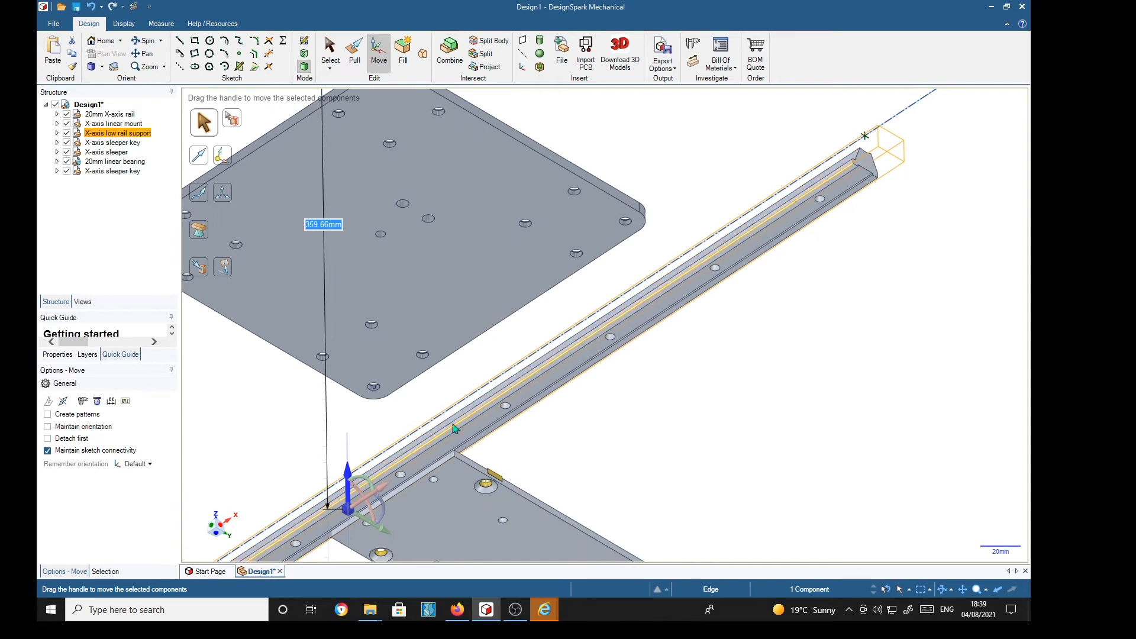
pyautogui.moveTo(349, 518); pyautogui.dragTo(829, 207)
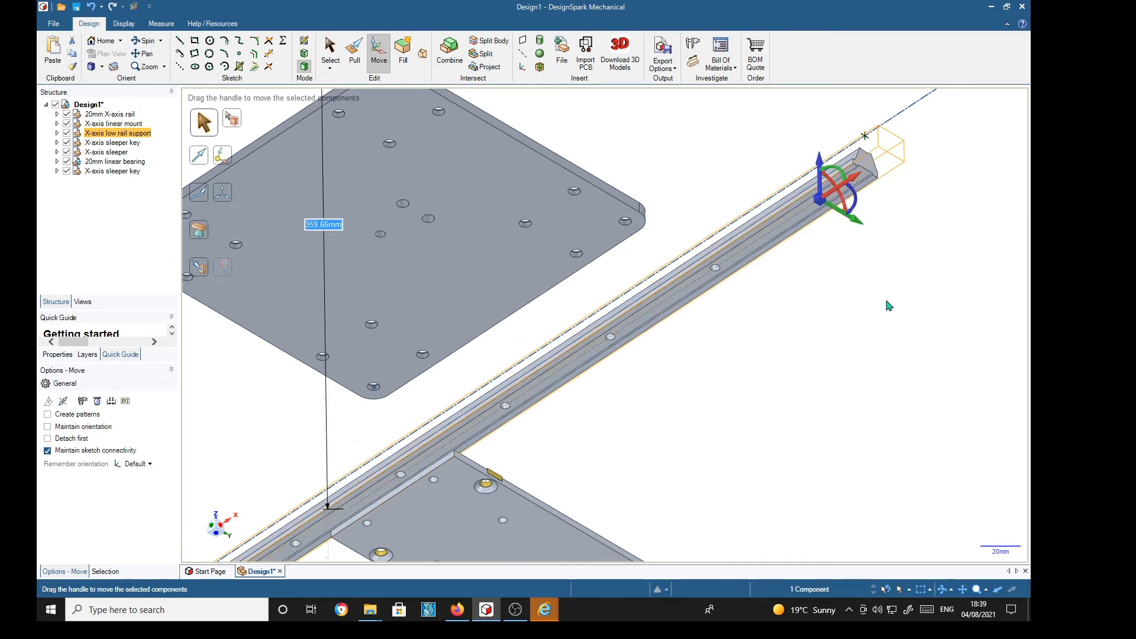
# Move the low rail support's end hole up to the matching hole in the sleeper key with the Up To option
pyautogui.scroll(5, 807, 256)
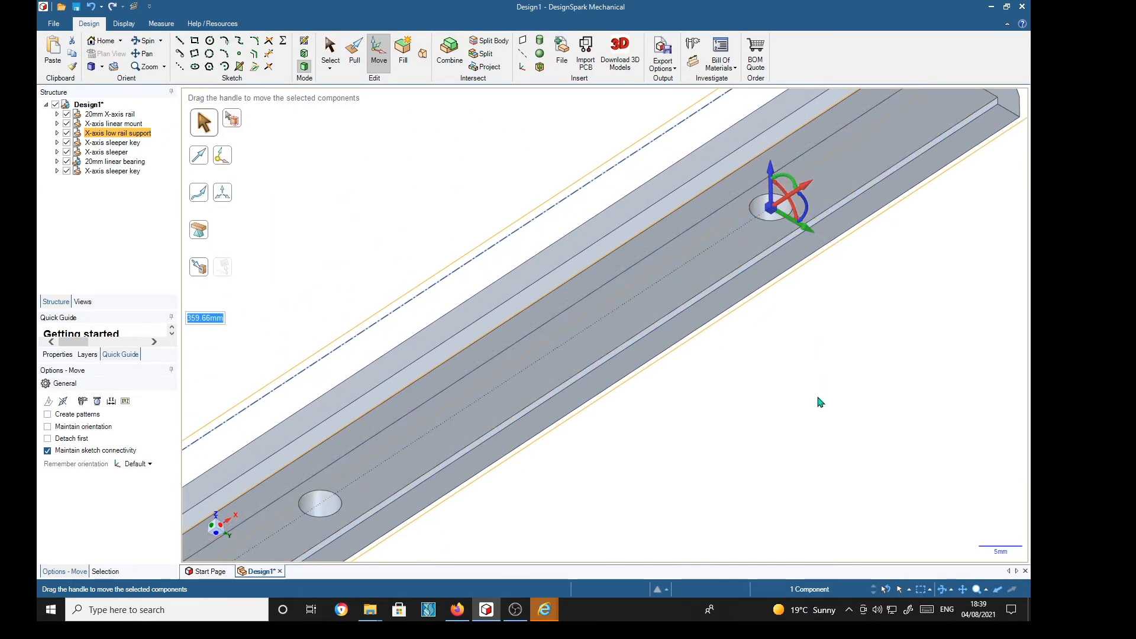
pyautogui.moveTo(842, 362); pyautogui.dragTo(789, 551, button='middle')
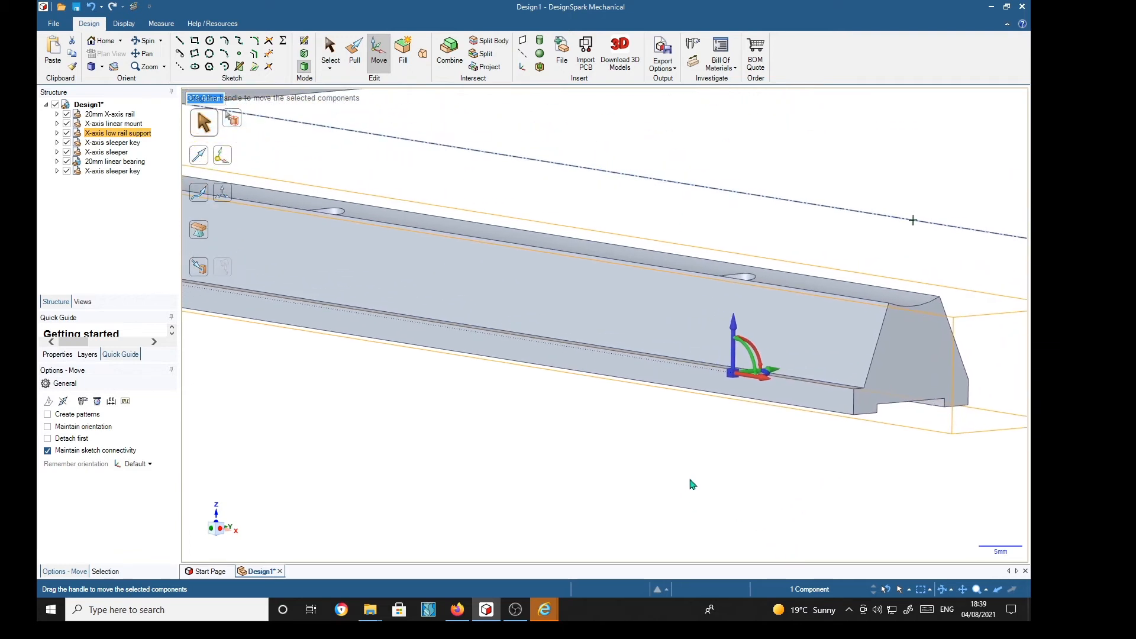
pyautogui.keyDown('shift'); pyautogui.moveTo(694, 484); pyautogui.dragTo(689, 527, button='middle'); pyautogui.keyUp('shift')
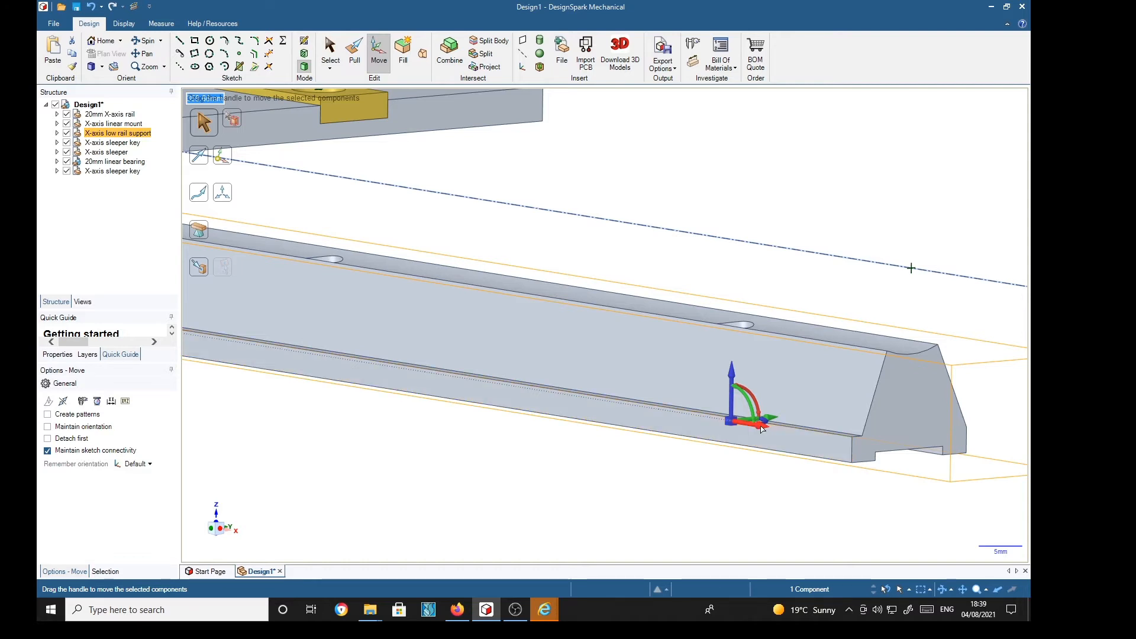
pyautogui.click(199, 267)
pyautogui.click(430, 131)
pyautogui.moveTo(430, 151); pyautogui.dragTo(437, 214, button='middle')
pyautogui.click(318, 110)
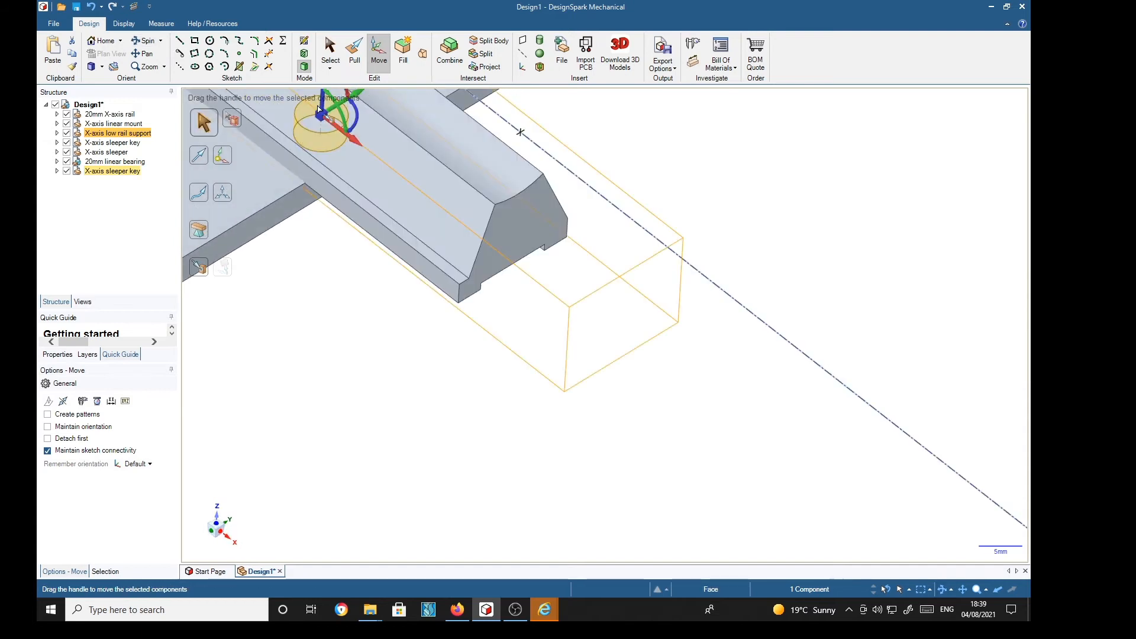
# Examine how the low rail support sits on the sleeper and how its holes line up with the sleeper and key holes
pyautogui.moveTo(294, 278); pyautogui.dragTo(486, 455, button='middle')
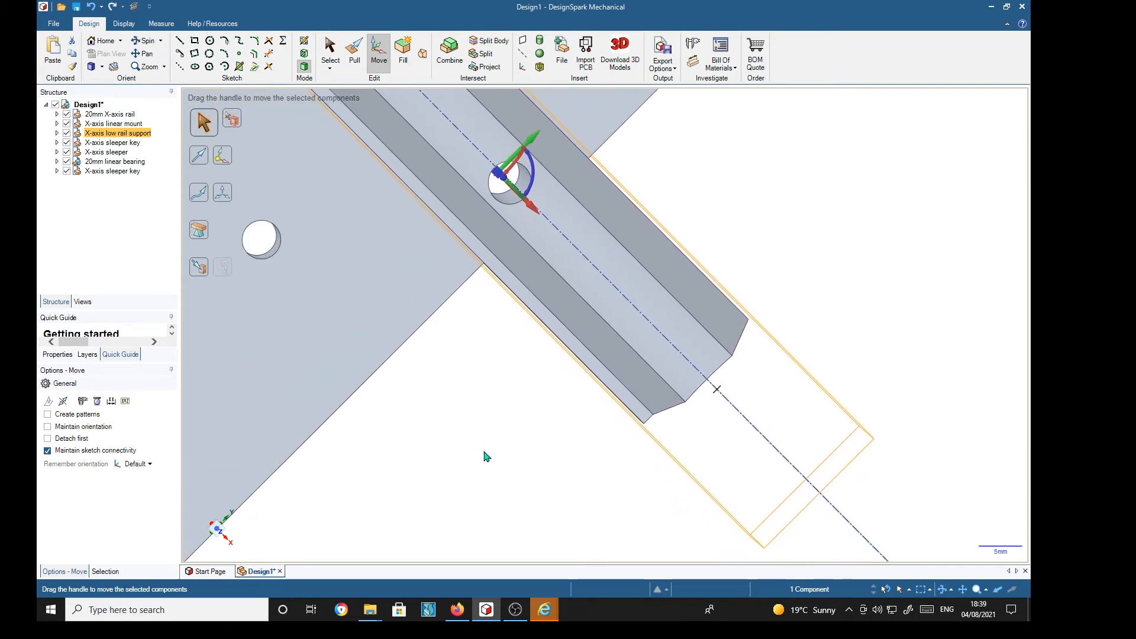
pyautogui.scroll(-3, 478, 446)
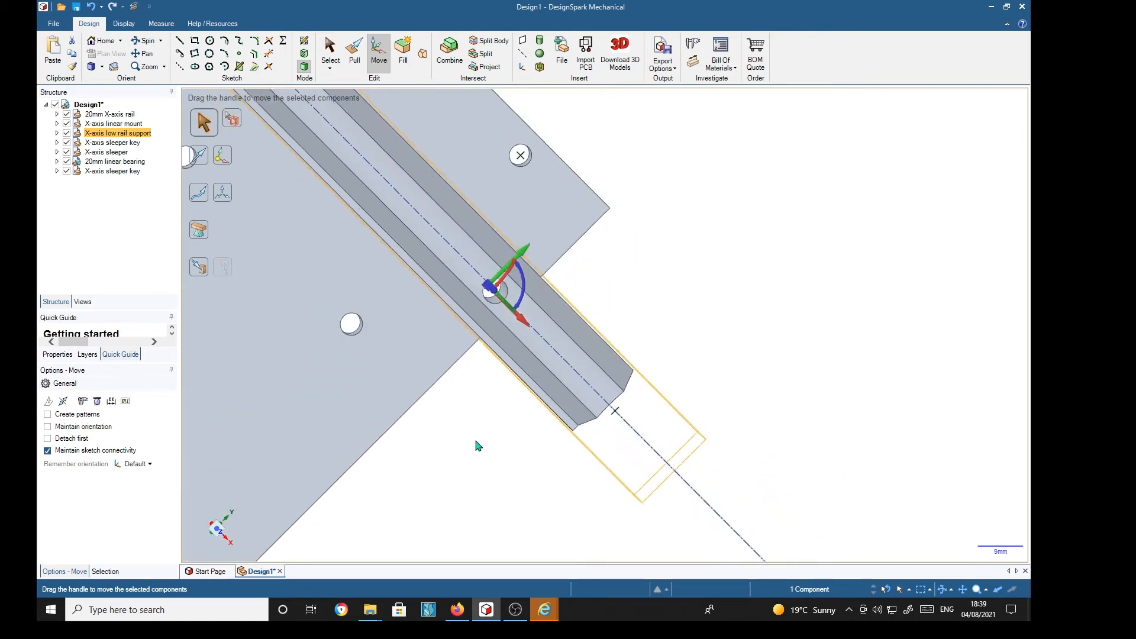
pyautogui.moveTo(636, 390); pyautogui.dragTo(504, 266, button='middle')
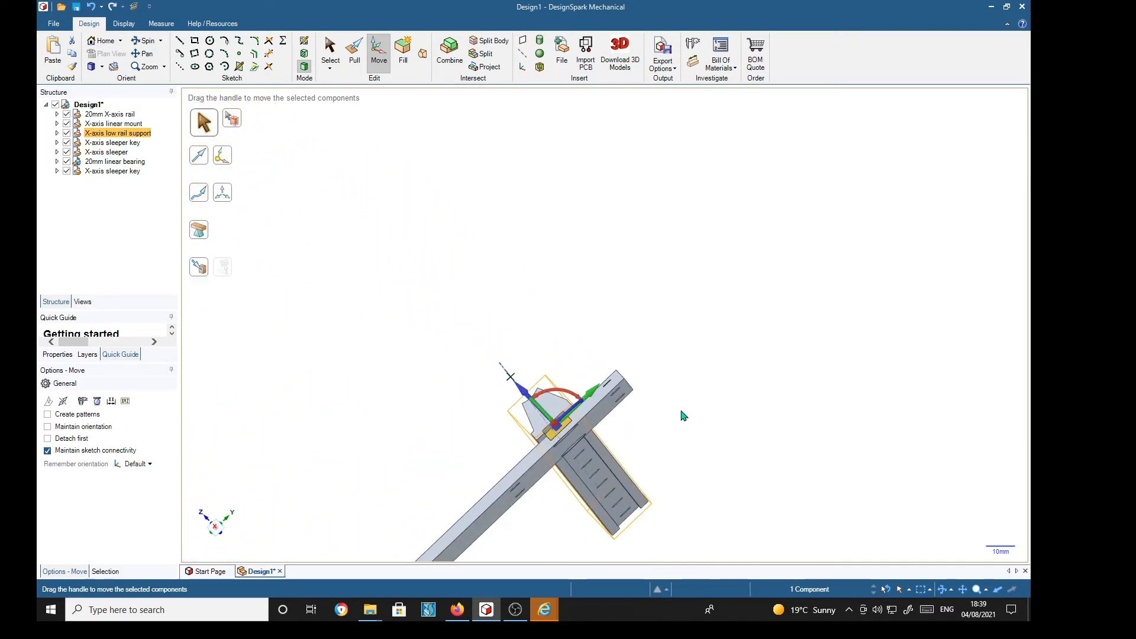
pyautogui.press('Escape')
pyautogui.moveTo(678, 404); pyautogui.dragTo(703, 448, button='middle')
pyautogui.moveTo(571, 355)
pyautogui.mouseDown(button='middle')
pyautogui.moveTo(616, 421)
pyautogui.moveTo(613, 450)
pyautogui.mouseUp(button='middle')
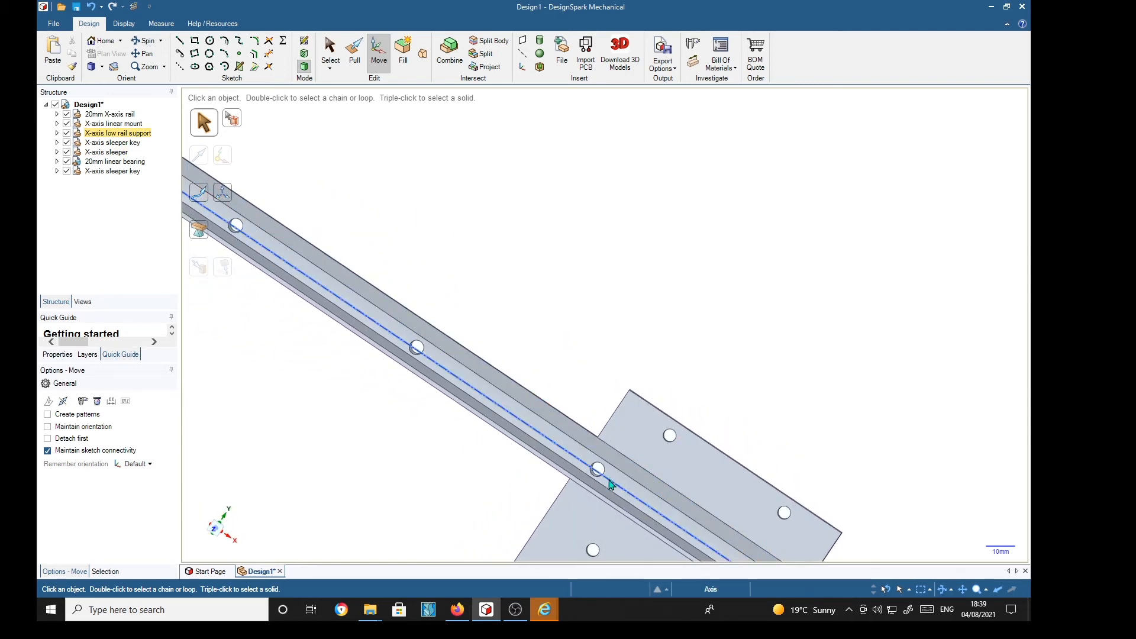
pyautogui.keyDown('shift'); pyautogui.moveTo(742, 406); pyautogui.dragTo(665, 259, button='middle'); pyautogui.keyUp('shift')
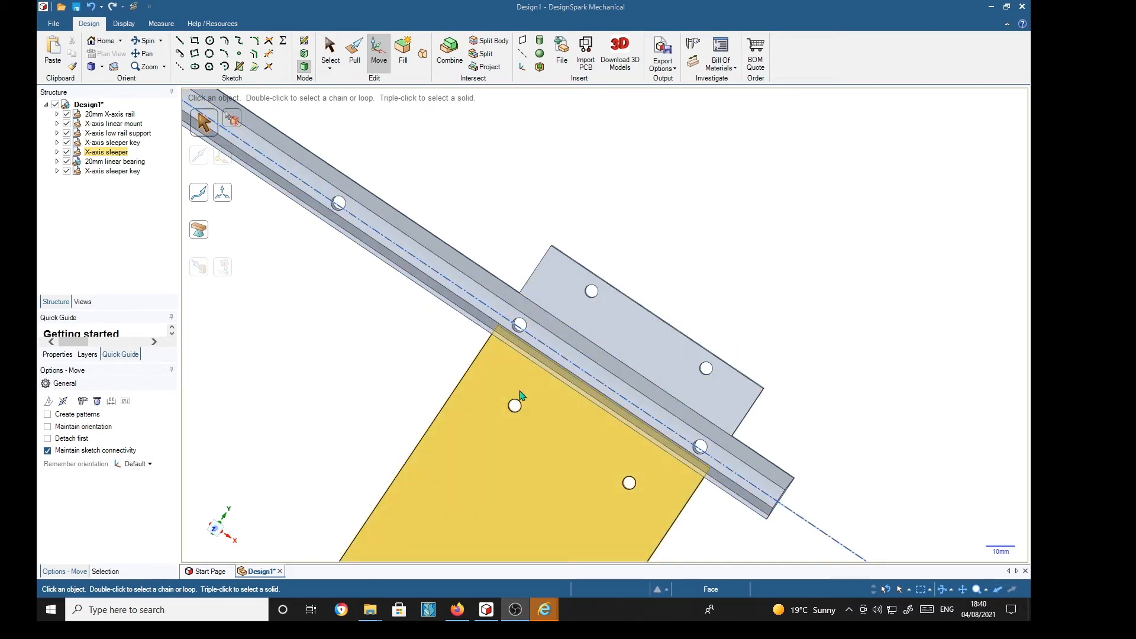
pyautogui.keyDown('shift'); pyautogui.moveTo(549, 439); pyautogui.dragTo(667, 237, button='middle'); pyautogui.keyUp('shift')
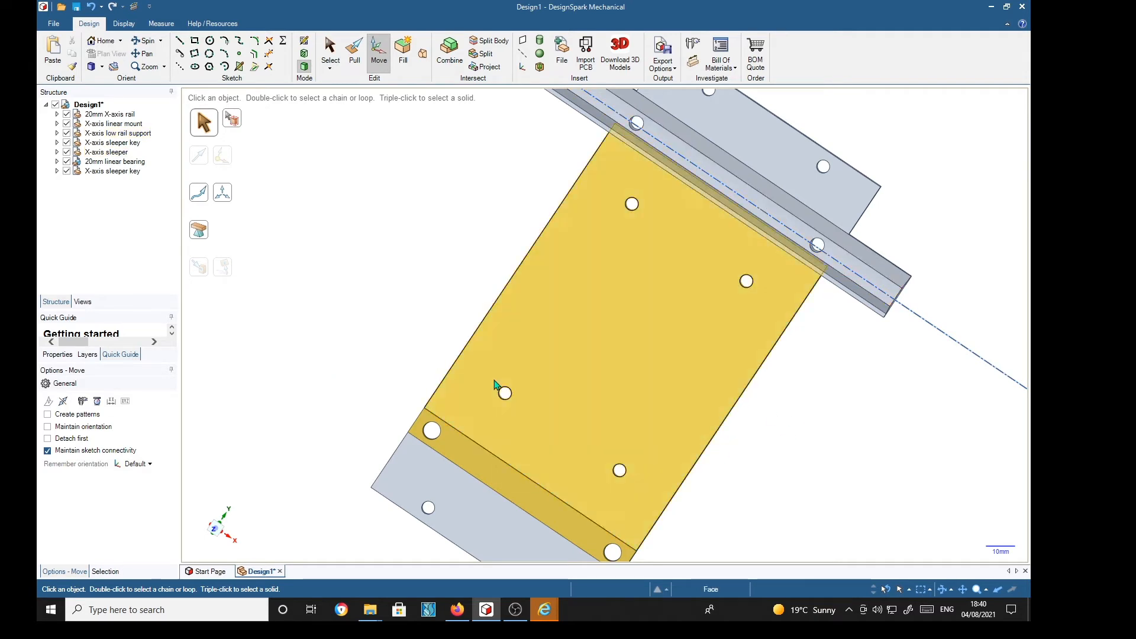
pyautogui.moveTo(847, 519); pyautogui.dragTo(799, 472, button='middle')
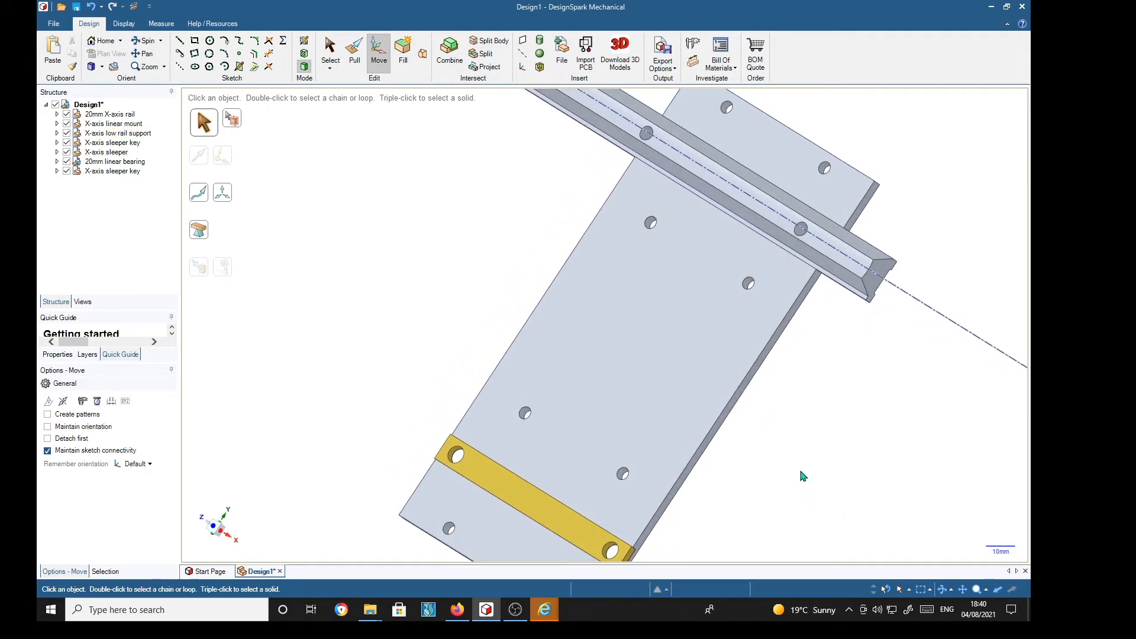
# Select the low rail support for moving again and locate its Move handle at the far end of the rail
pyautogui.click(118, 132)
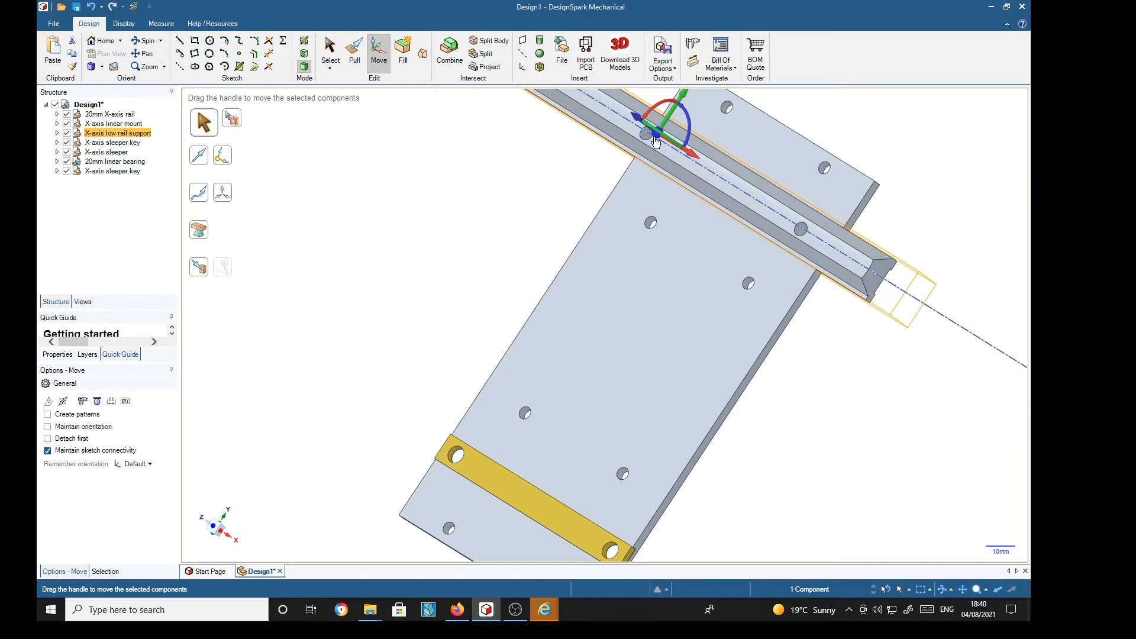
pyautogui.click(732, 203)
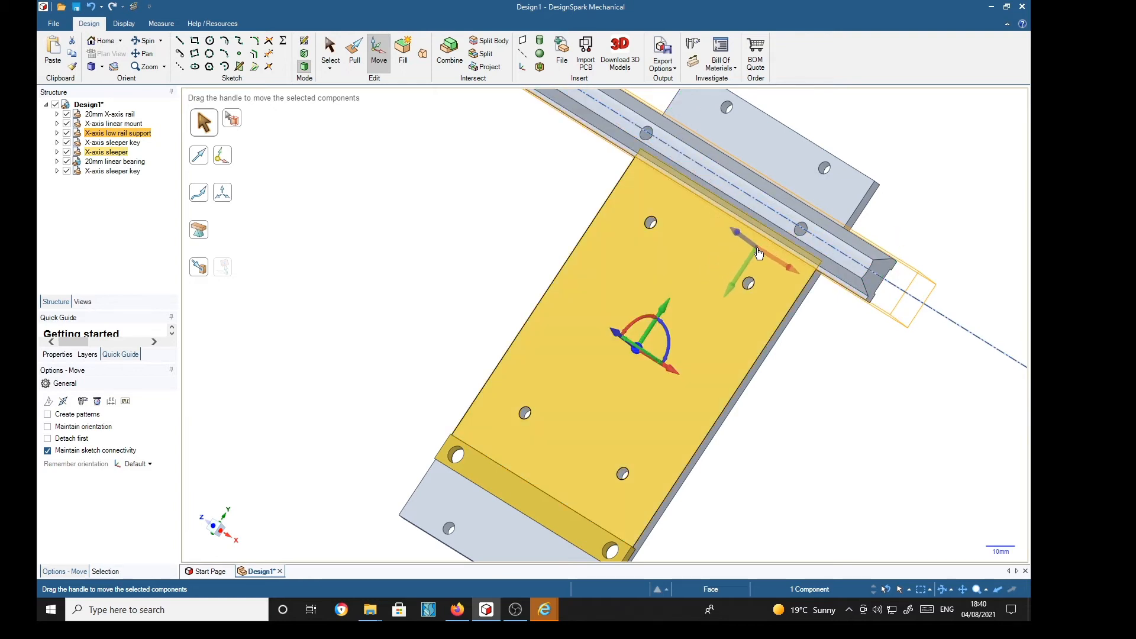
pyautogui.click(801, 232)
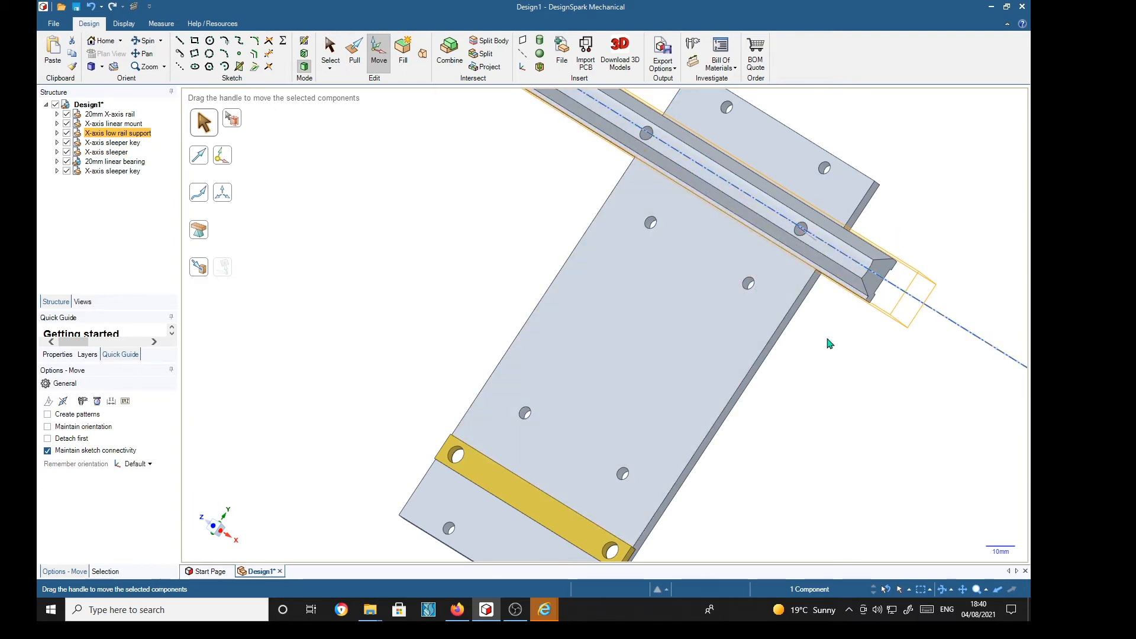
pyautogui.scroll(5, 805, 204)
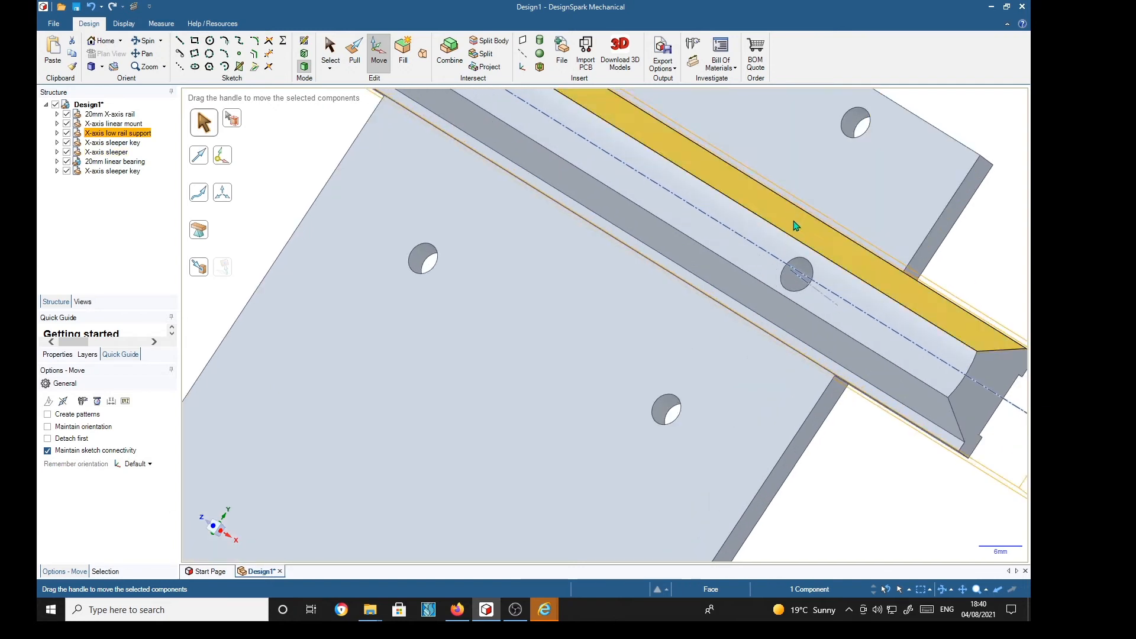
pyautogui.scroll(-2, 694, 319)
pyautogui.keyDown('shift'); pyautogui.moveTo(557, 278); pyautogui.dragTo(708, 558, button='middle'); pyautogui.keyUp('shift')
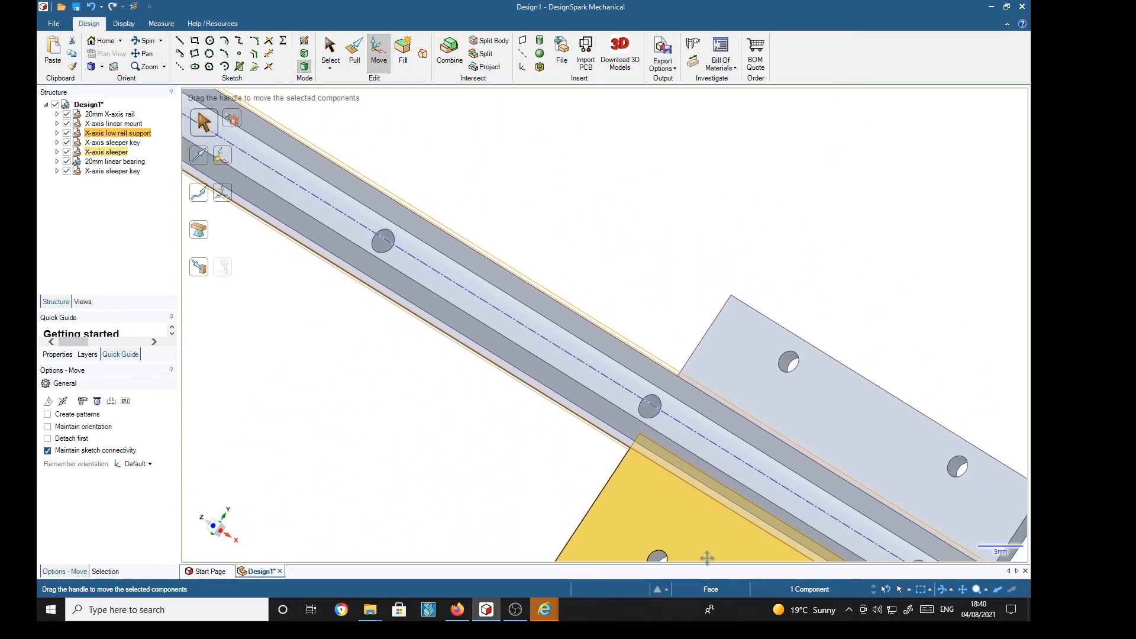
pyautogui.scroll(-4, 658, 536)
pyautogui.scroll(-2, 660, 304)
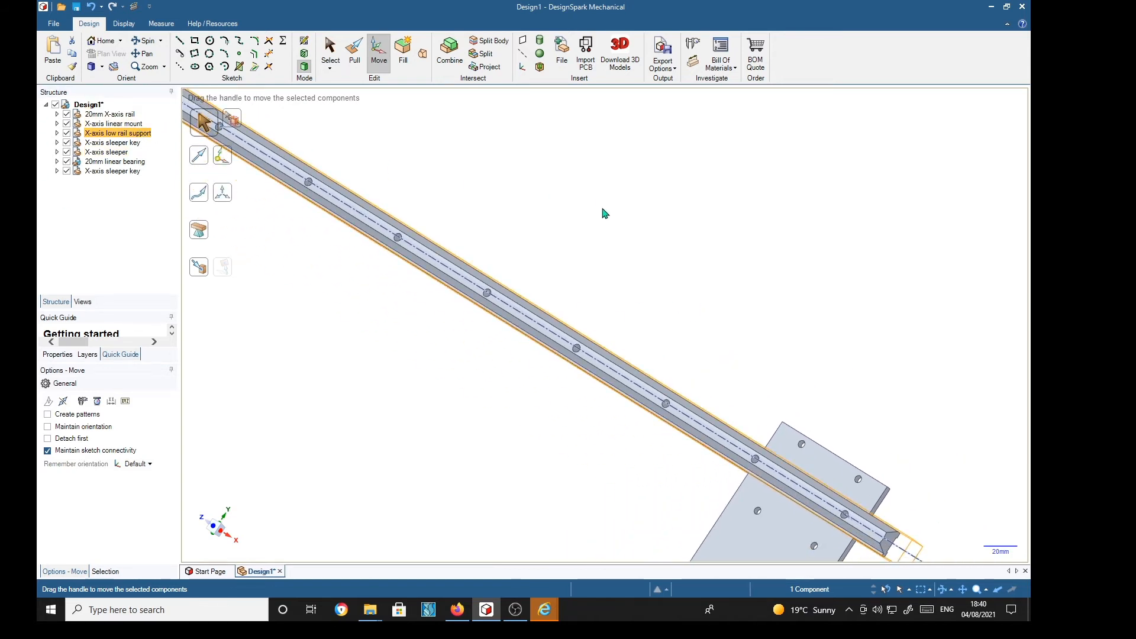
pyautogui.scroll(-2, 592, 224)
pyautogui.keyDown('shift'); pyautogui.moveTo(591, 223); pyautogui.dragTo(681, 320, button='middle'); pyautogui.keyUp('shift')
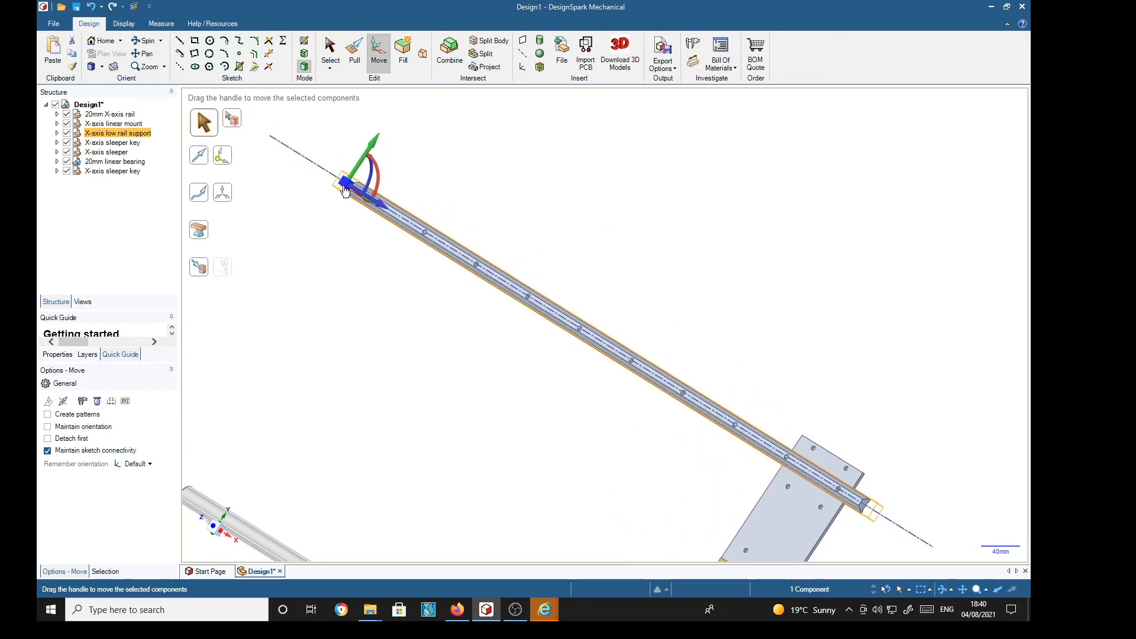
# Bring the Move handle to the sleeper end of the low rail support and anchor it on the end hole
pyautogui.moveTo(346, 188); pyautogui.dragTo(831, 495)
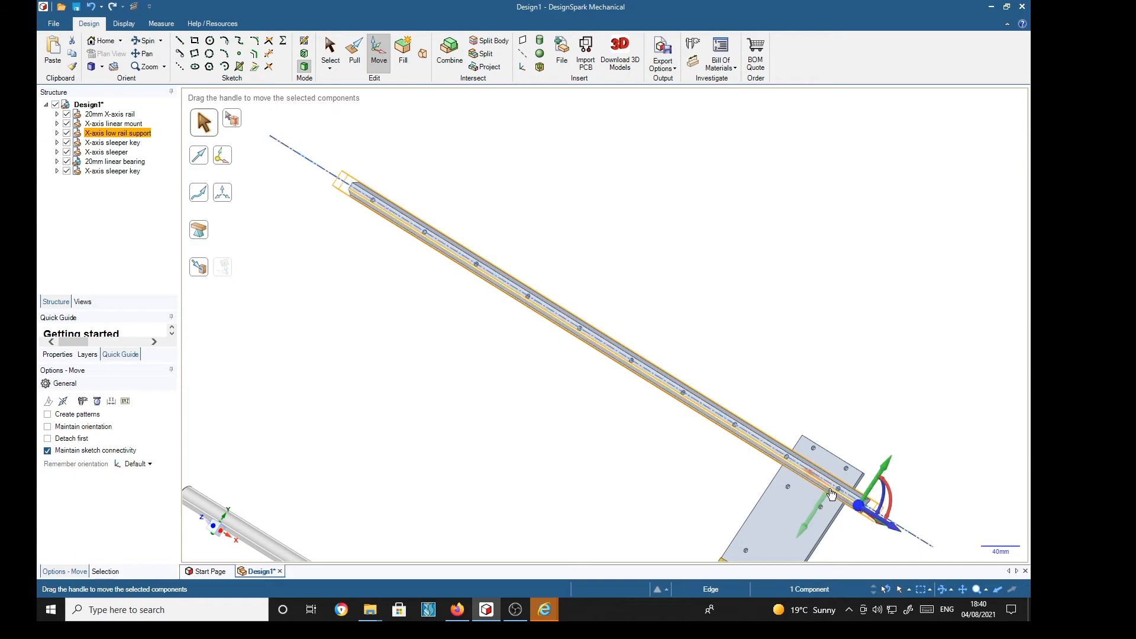
pyautogui.moveTo(853, 406); pyautogui.dragTo(526, 496, button='middle')
pyautogui.moveTo(824, 422); pyautogui.dragTo(816, 324, button='middle')
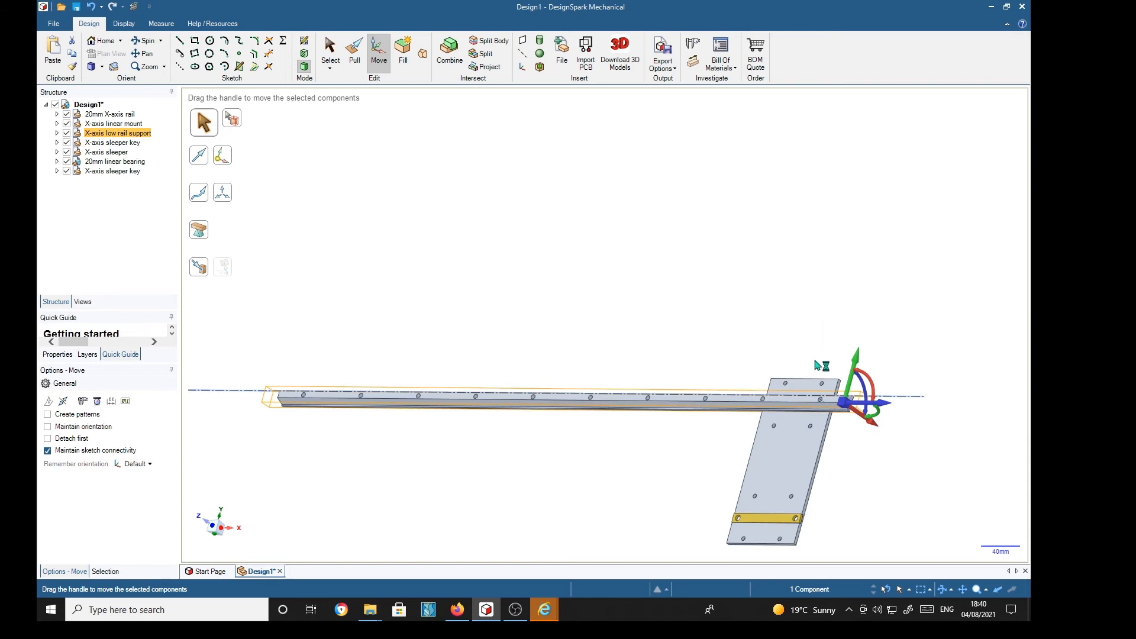
pyautogui.scroll(10, 823, 385)
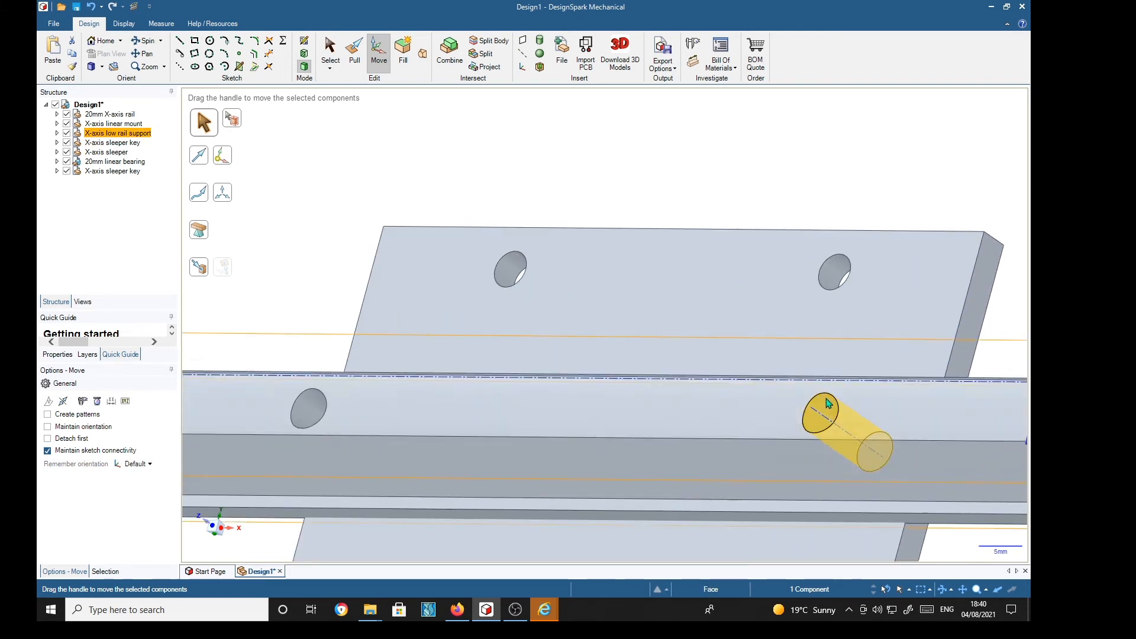
pyautogui.moveTo(908, 446); pyautogui.dragTo(834, 333, button='middle')
pyautogui.moveTo(834, 333); pyautogui.dragTo(631, 309)
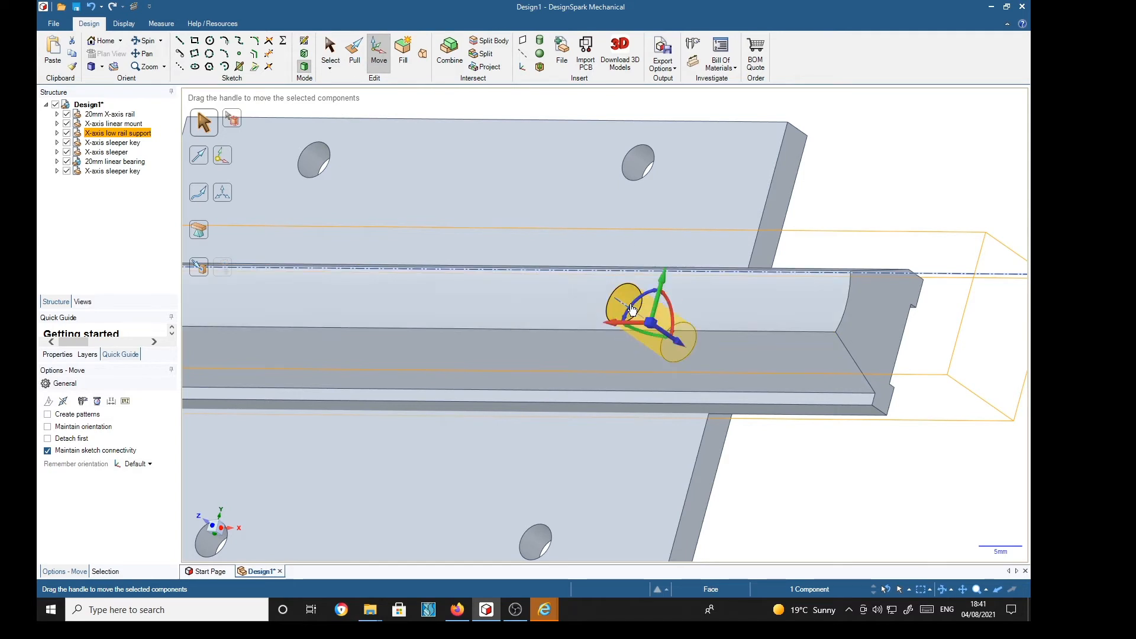
# Copy the low rail support across the sleeper up to the hole in the exposed sleeper key with the Up To option
pyautogui.moveTo(779, 469); pyautogui.dragTo(846, 507, button='middle')
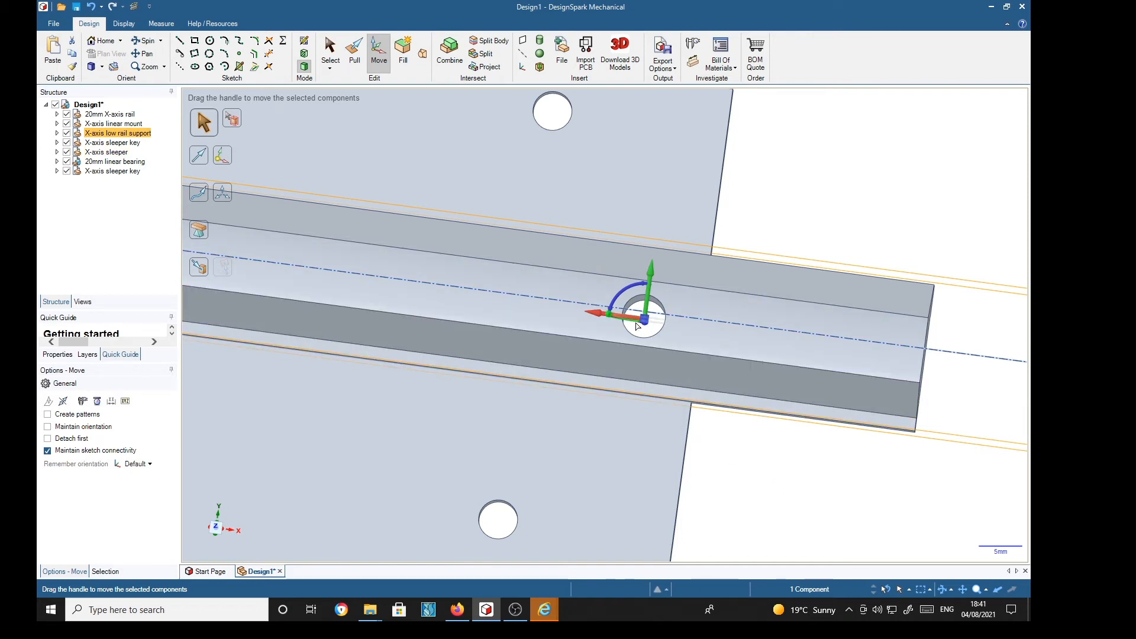
pyautogui.moveTo(779, 467); pyautogui.dragTo(784, 363, button='middle')
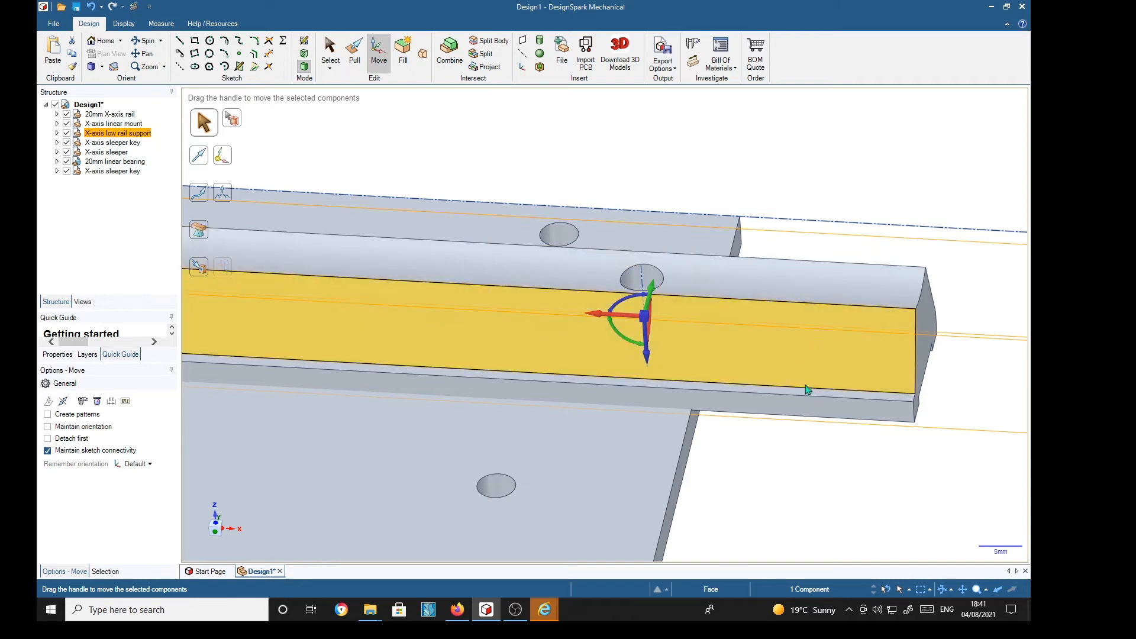
pyautogui.moveTo(829, 471); pyautogui.dragTo(812, 347, button='middle')
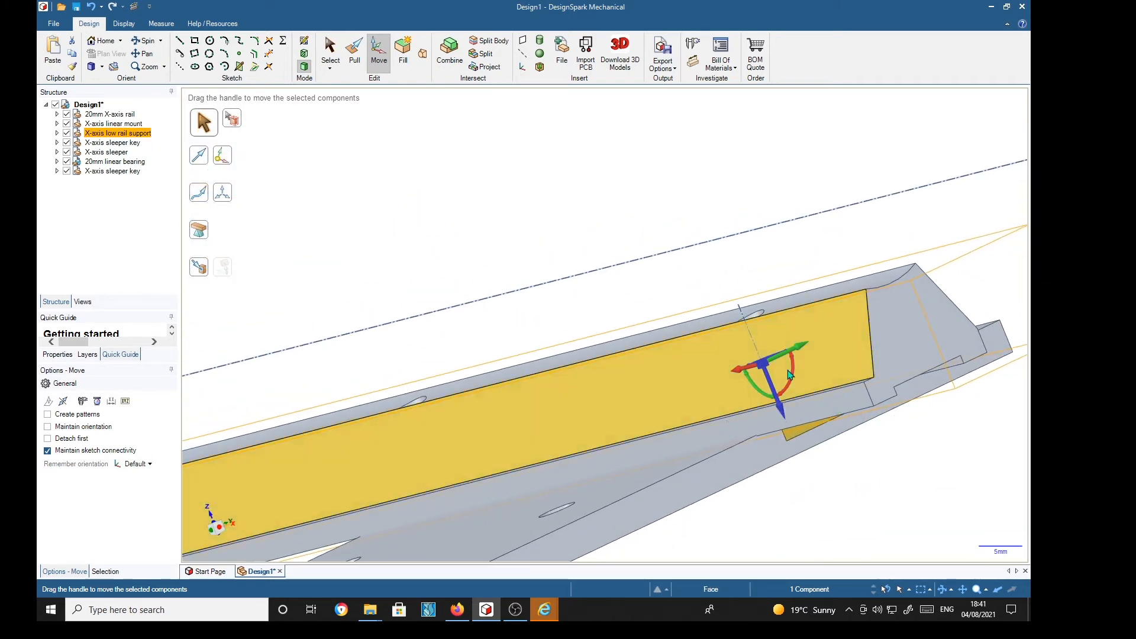
pyautogui.click(804, 346)
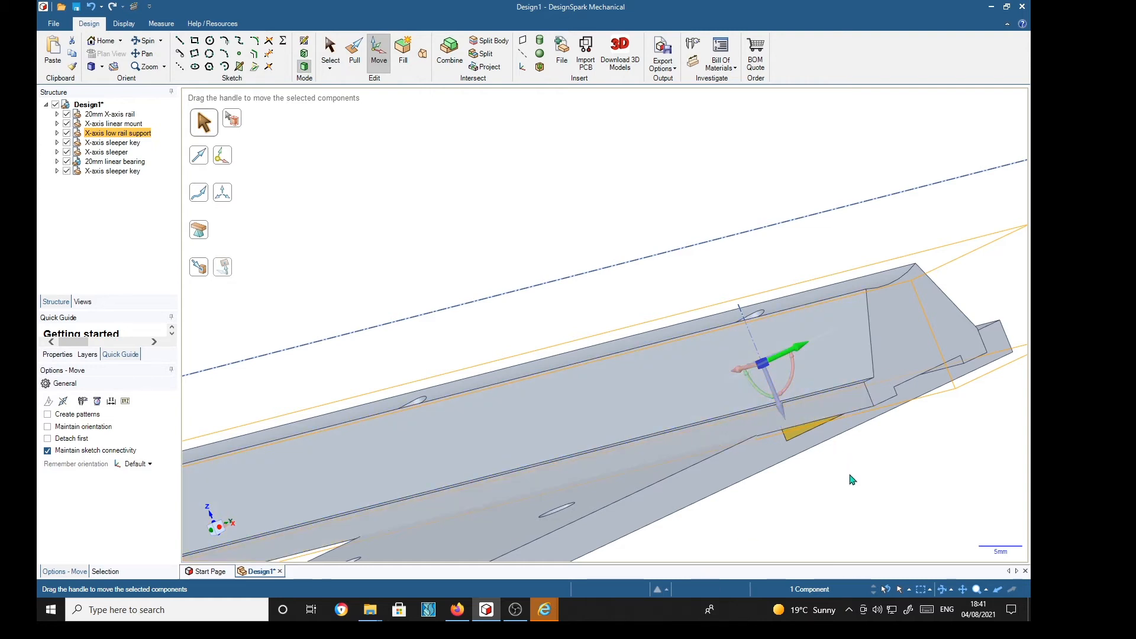
pyautogui.moveTo(790, 531); pyautogui.dragTo(814, 425, button='middle')
pyautogui.scroll(-2, 688, 432)
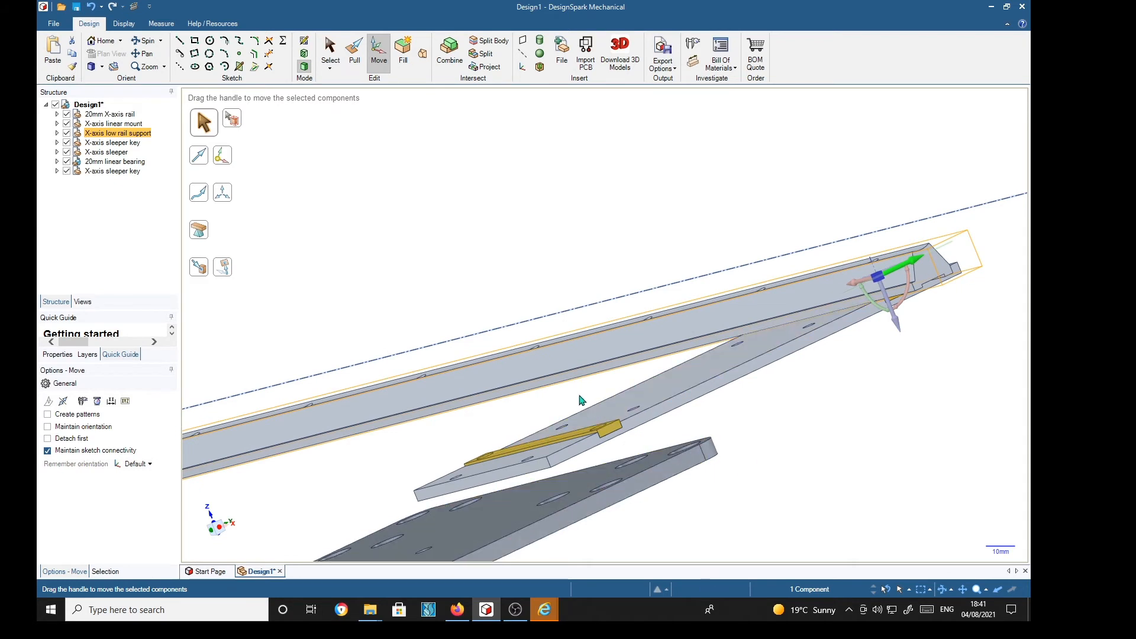
pyautogui.press('h')
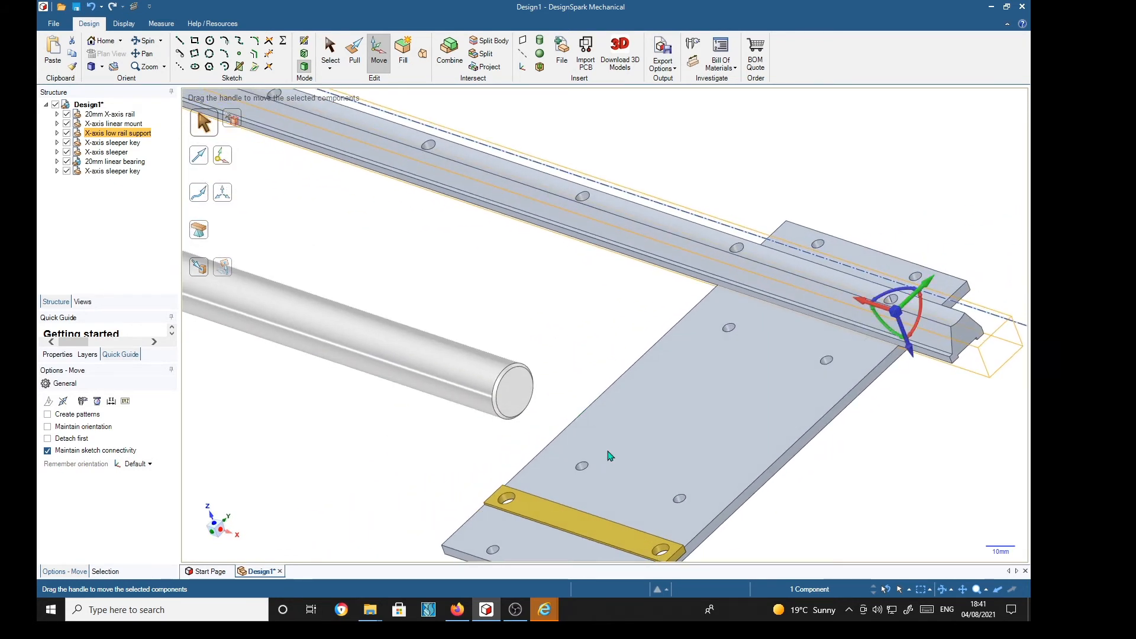
pyautogui.click(199, 267)
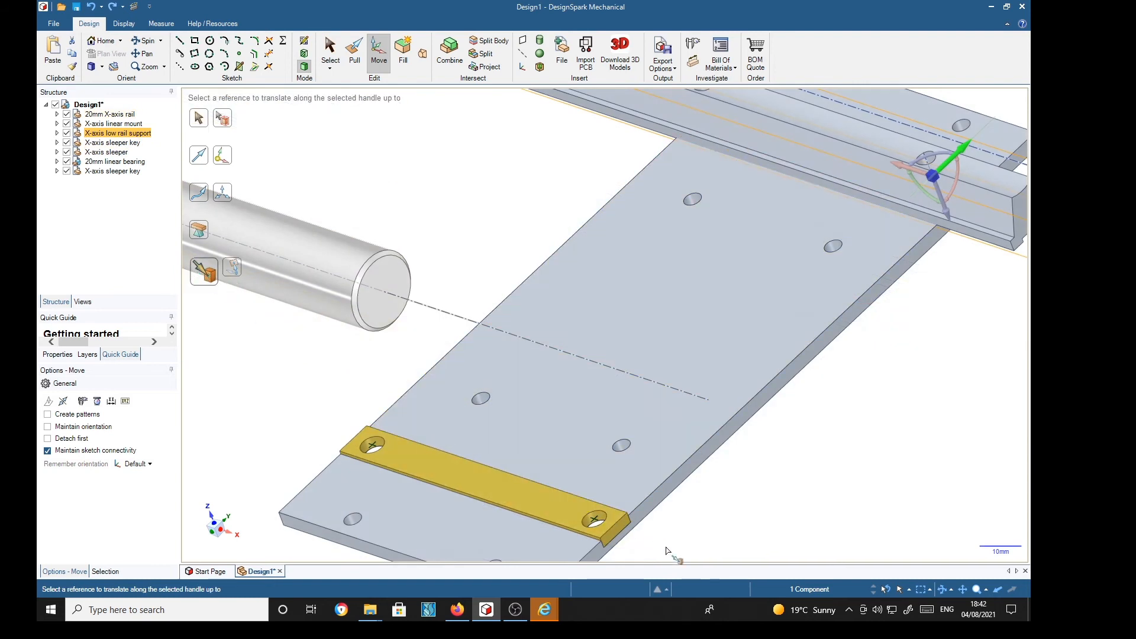
pyautogui.click(601, 521)
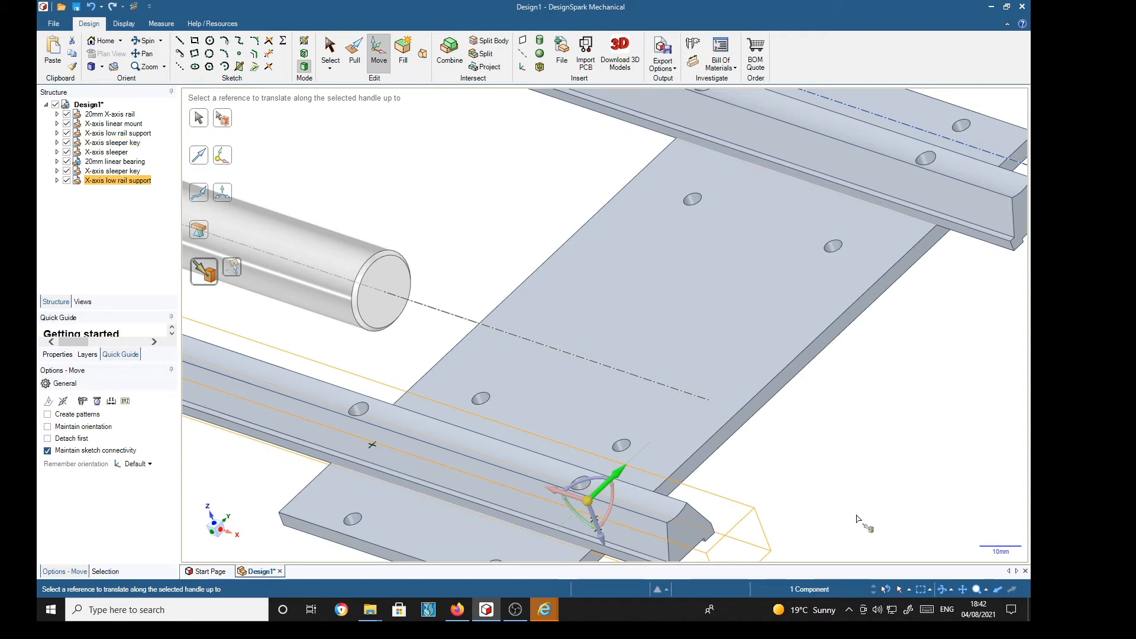
pyautogui.scroll(-3, 859, 519)
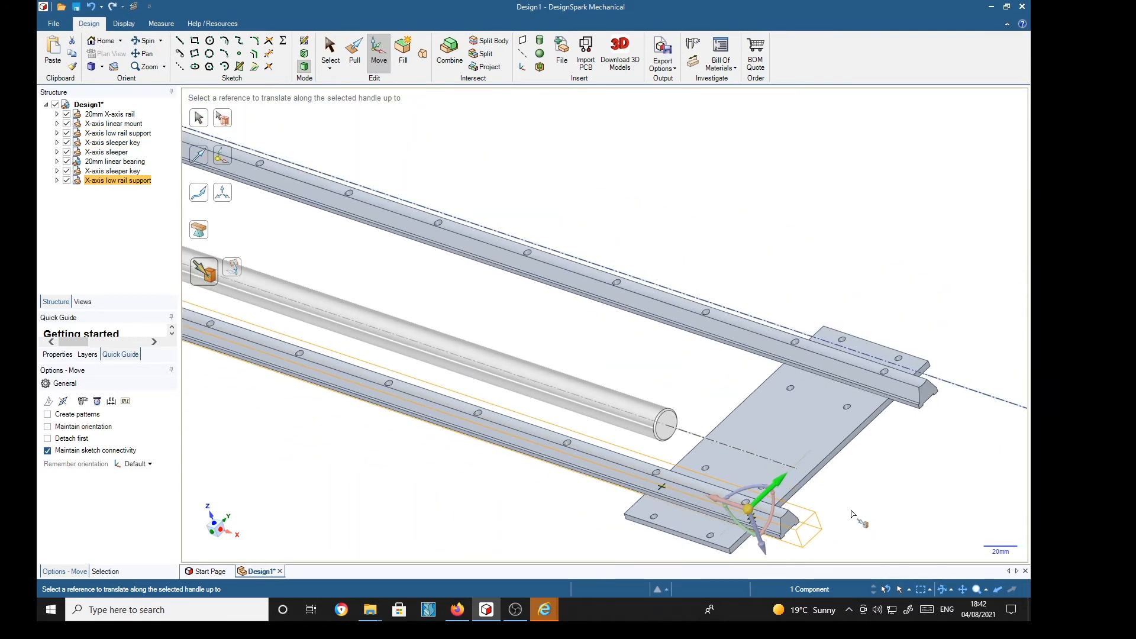
pyautogui.press('Escape')
# Move the 20mm X-axis rail with Up To so it sits on the curved seat of the original low rail support
pyautogui.moveTo(898, 485)
pyautogui.mouseDown(button='middle')
pyautogui.moveTo(953, 472)
pyautogui.moveTo(948, 459)
pyautogui.moveTo(870, 484)
pyautogui.moveTo(844, 477)
pyautogui.moveTo(848, 488)
pyautogui.mouseUp(button='middle')
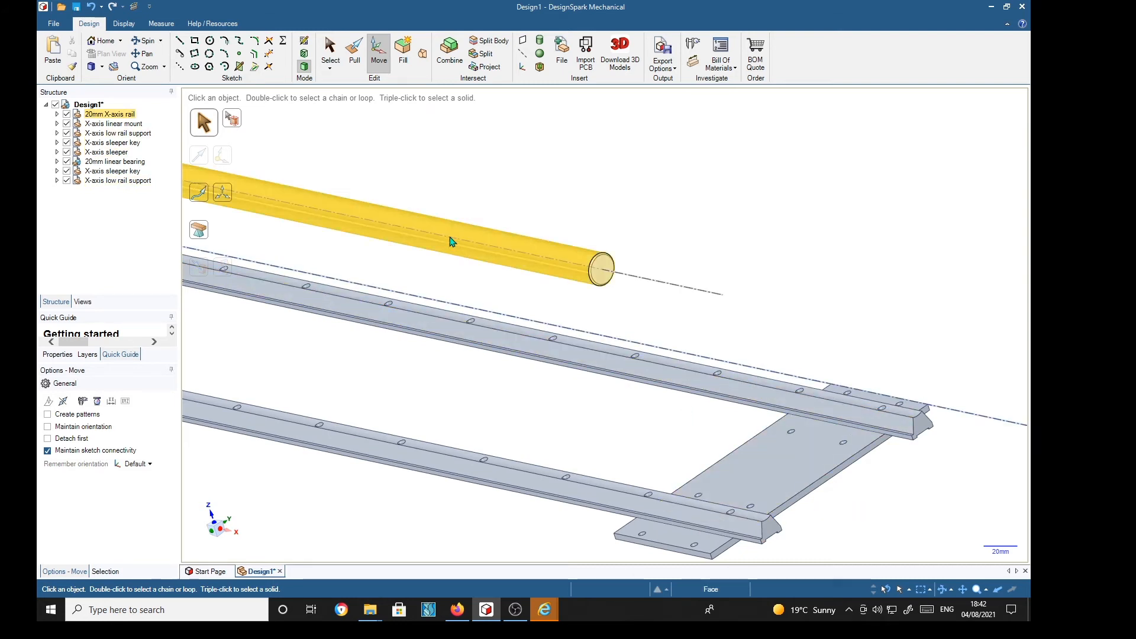
pyautogui.click(107, 114)
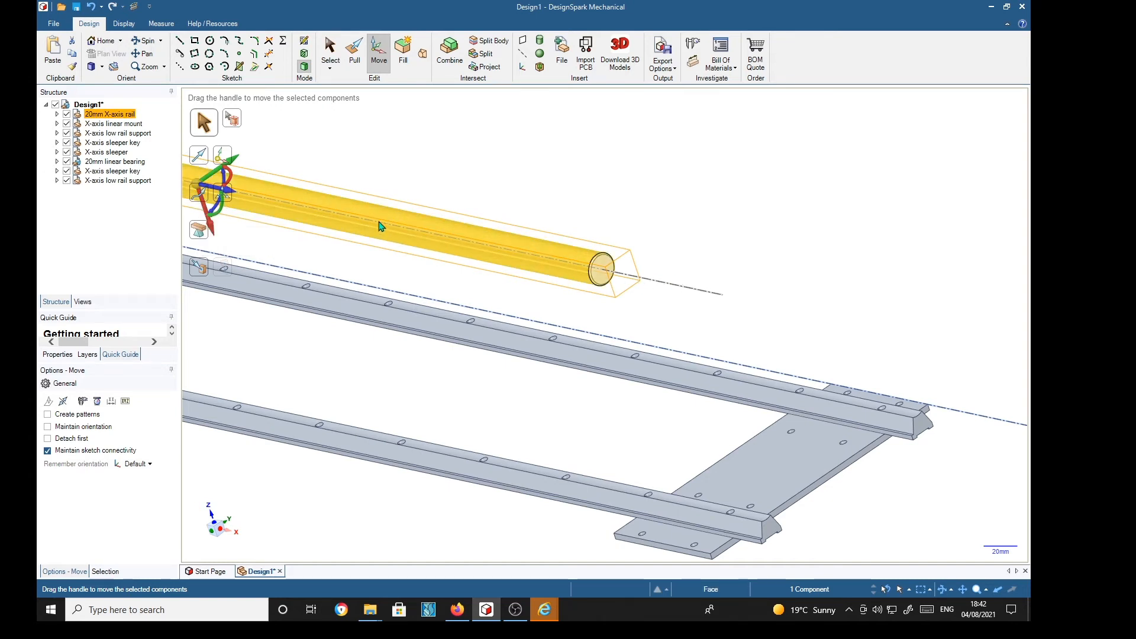
pyautogui.click(199, 279)
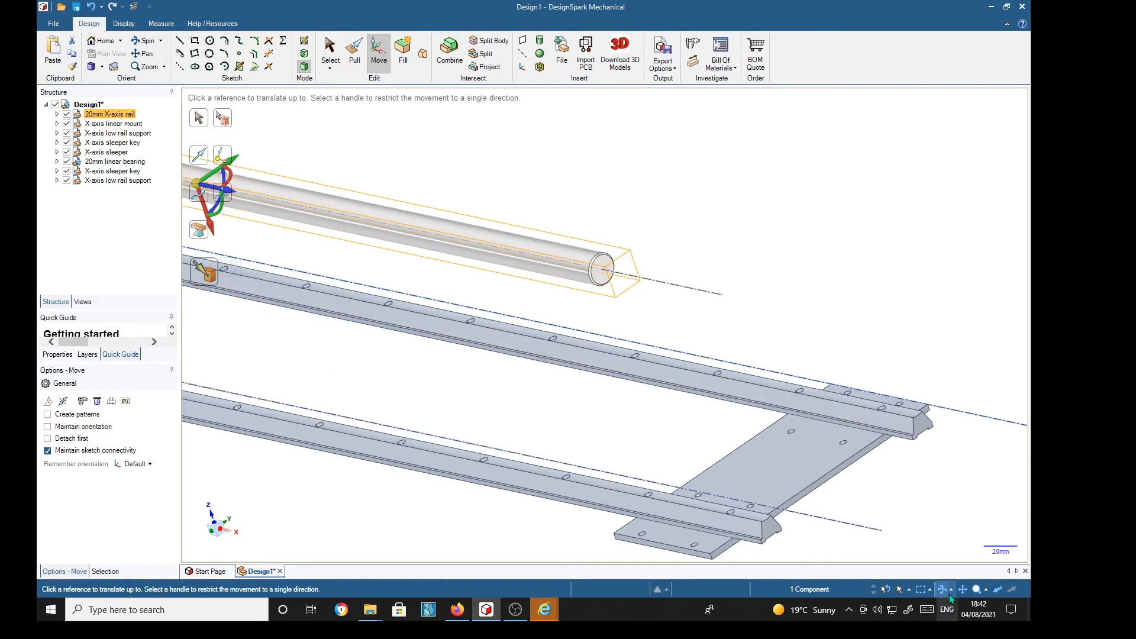
pyautogui.click(916, 417)
pyautogui.moveTo(963, 521); pyautogui.dragTo(889, 494, button='middle')
pyautogui.moveTo(881, 494); pyautogui.dragTo(796, 459, button='middle')
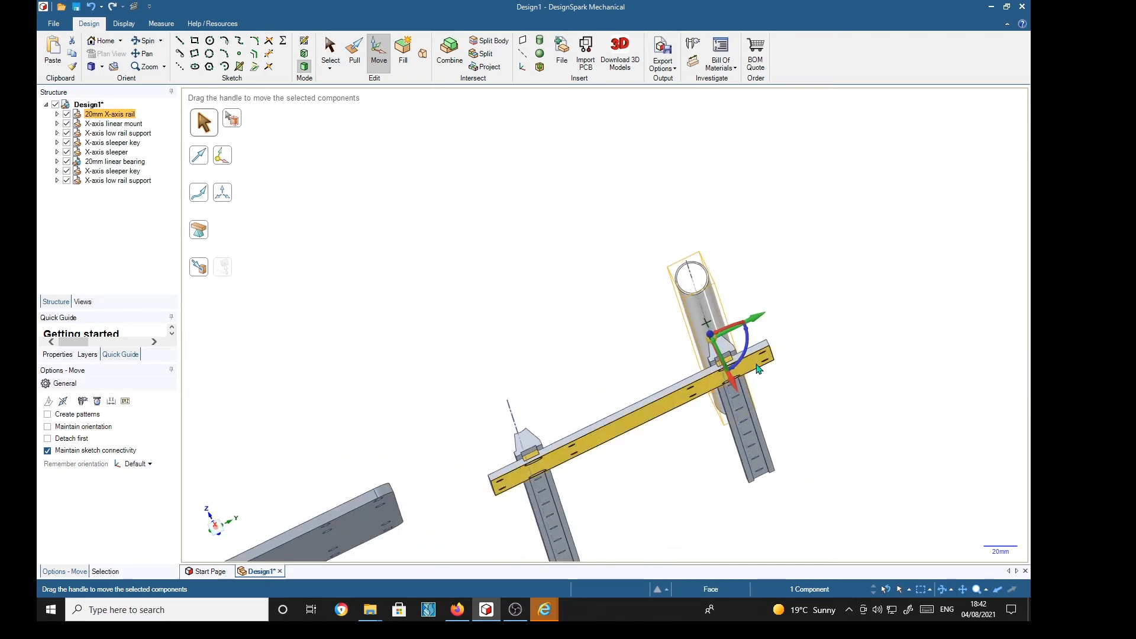
pyautogui.click(669, 331)
# Anchor the Move handle on the rail's end centre and move the rail lengthwise up to the low rail support's end face
pyautogui.scroll(5, 716, 340)
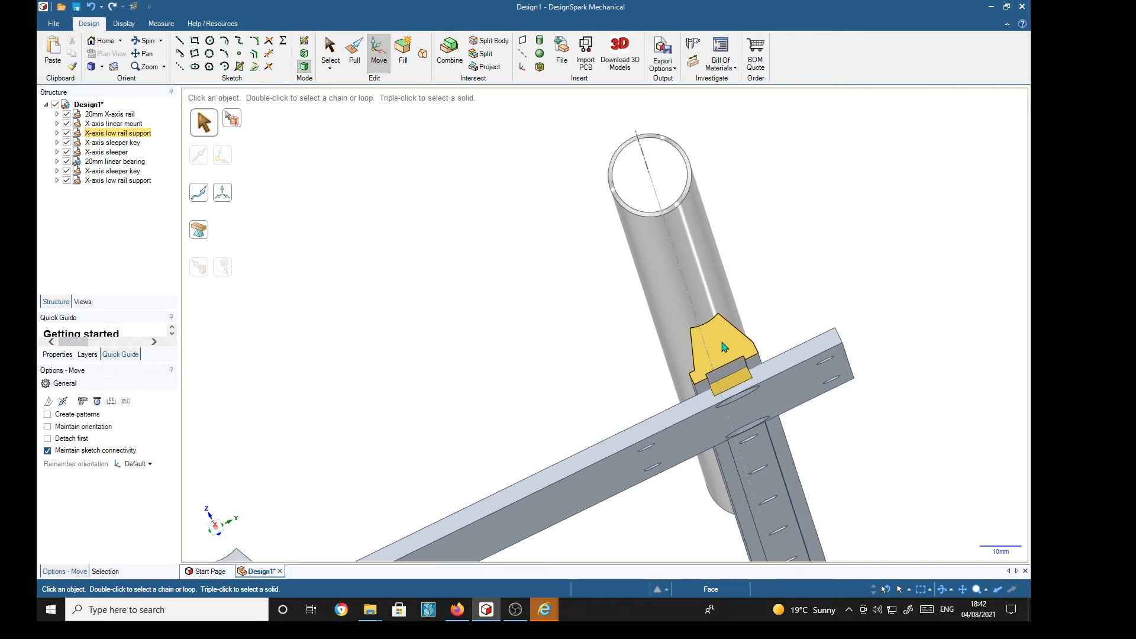
pyautogui.moveTo(811, 275); pyautogui.dragTo(847, 292, button='middle')
pyautogui.click(529, 259)
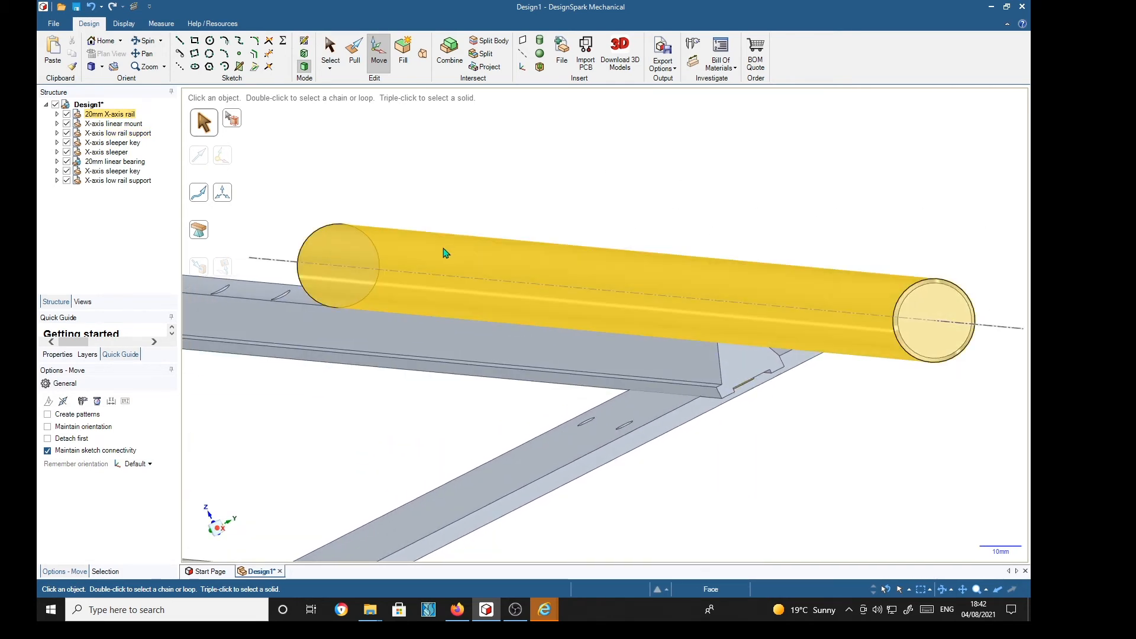
pyautogui.click(615, 249)
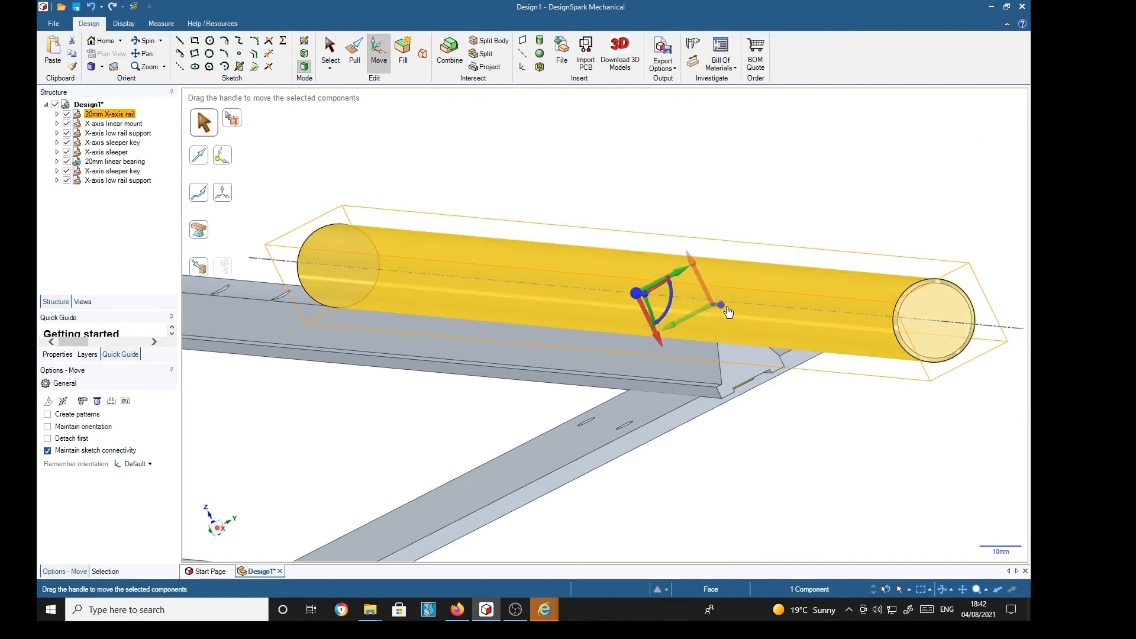
pyautogui.click(936, 321)
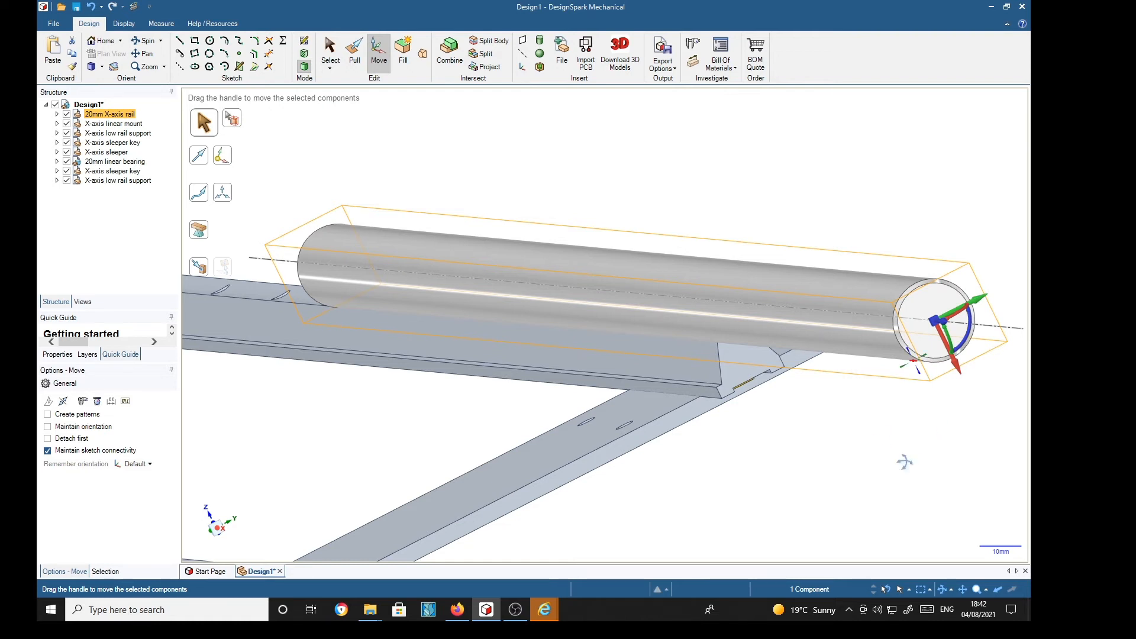
pyautogui.scroll(5, 904, 461)
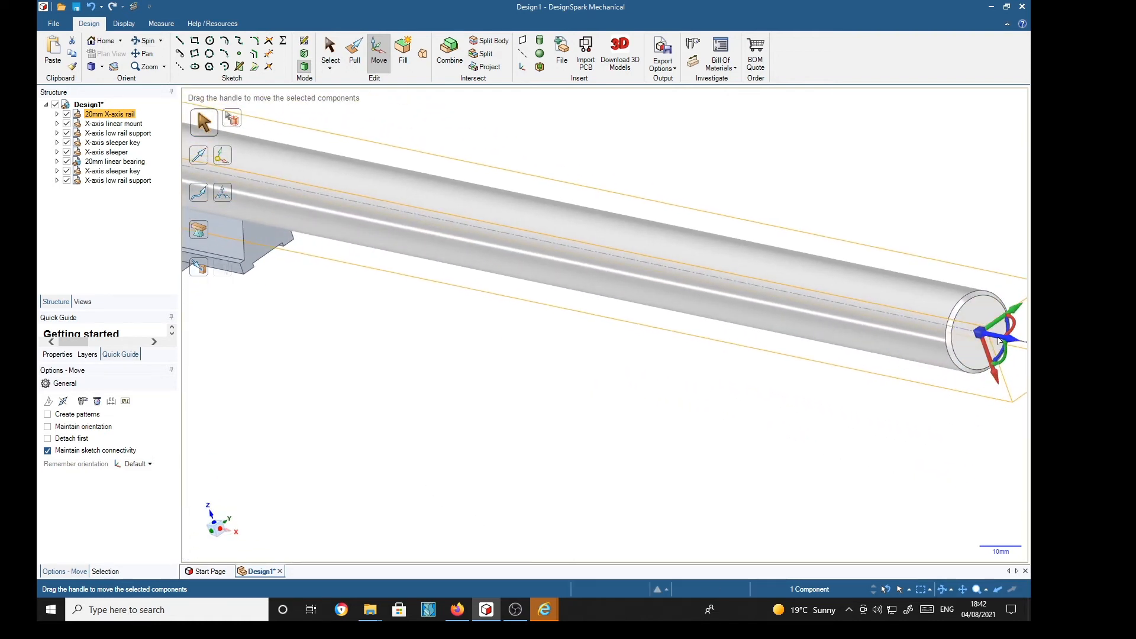
pyautogui.click(999, 341)
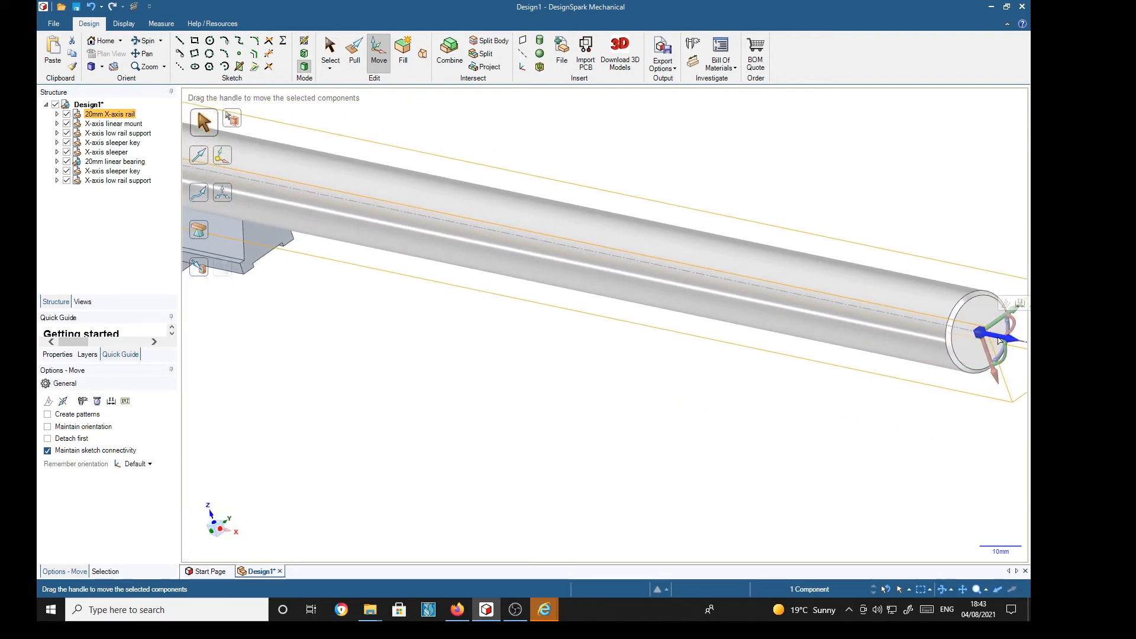
pyautogui.click(199, 267)
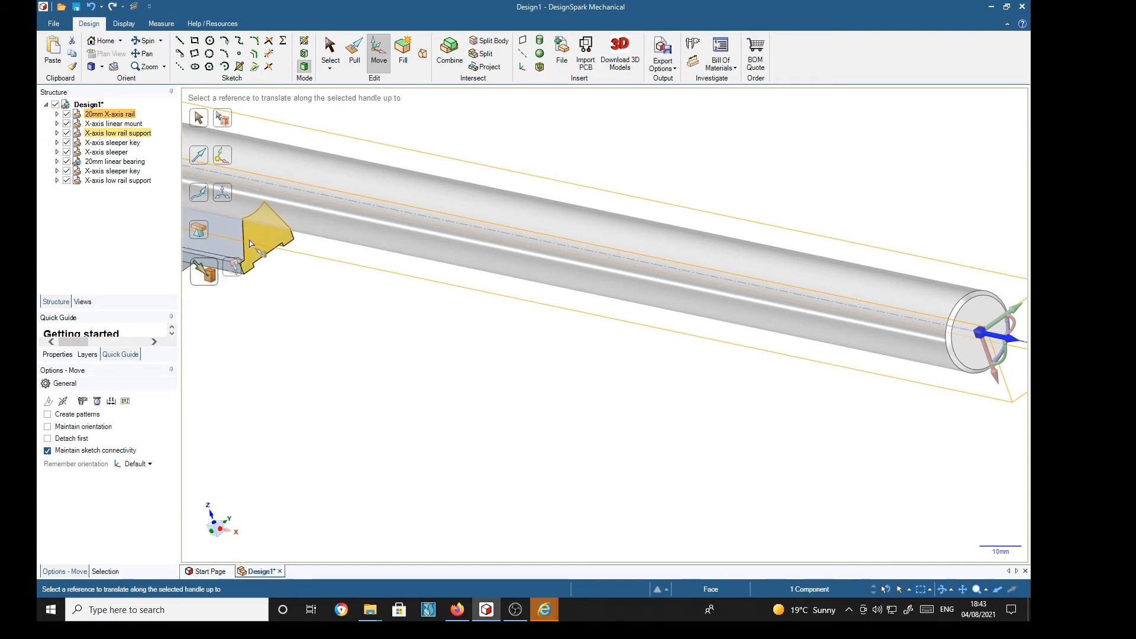
pyautogui.click(250, 244)
pyautogui.scroll(-5, 466, 312)
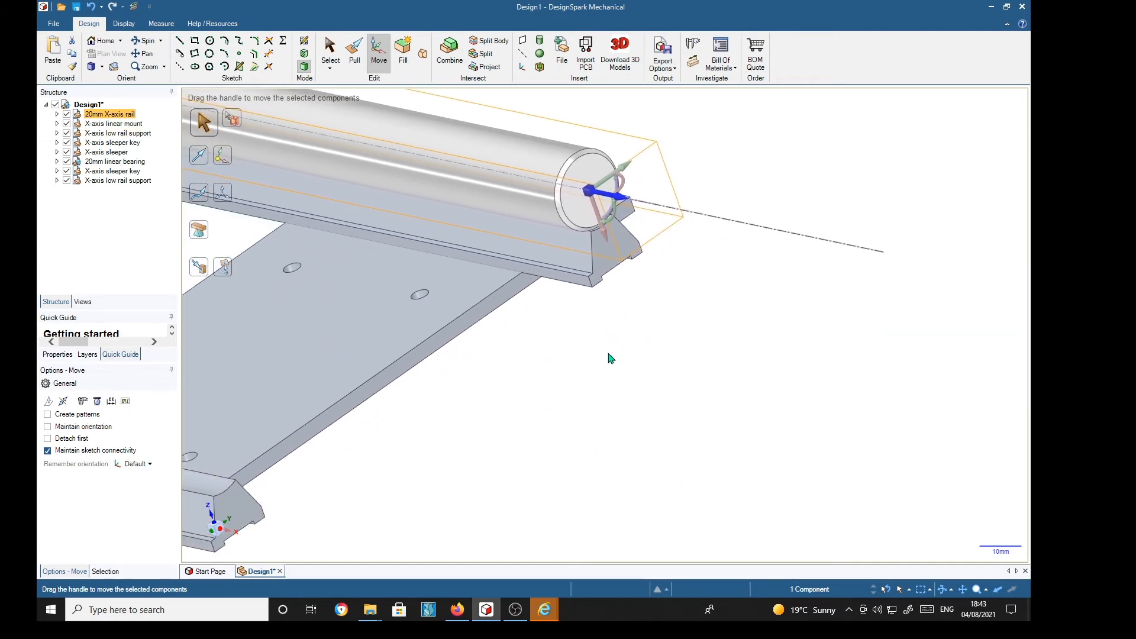
# Copy the 20mm X-axis rail onto the curved seat of the second low rail support with the Up To option
pyautogui.moveTo(599, 398)
pyautogui.mouseDown(button='middle')
pyautogui.moveTo(698, 398)
pyautogui.moveTo(677, 347)
pyautogui.moveTo(662, 381)
pyautogui.moveTo(605, 409)
pyautogui.mouseUp(button='middle')
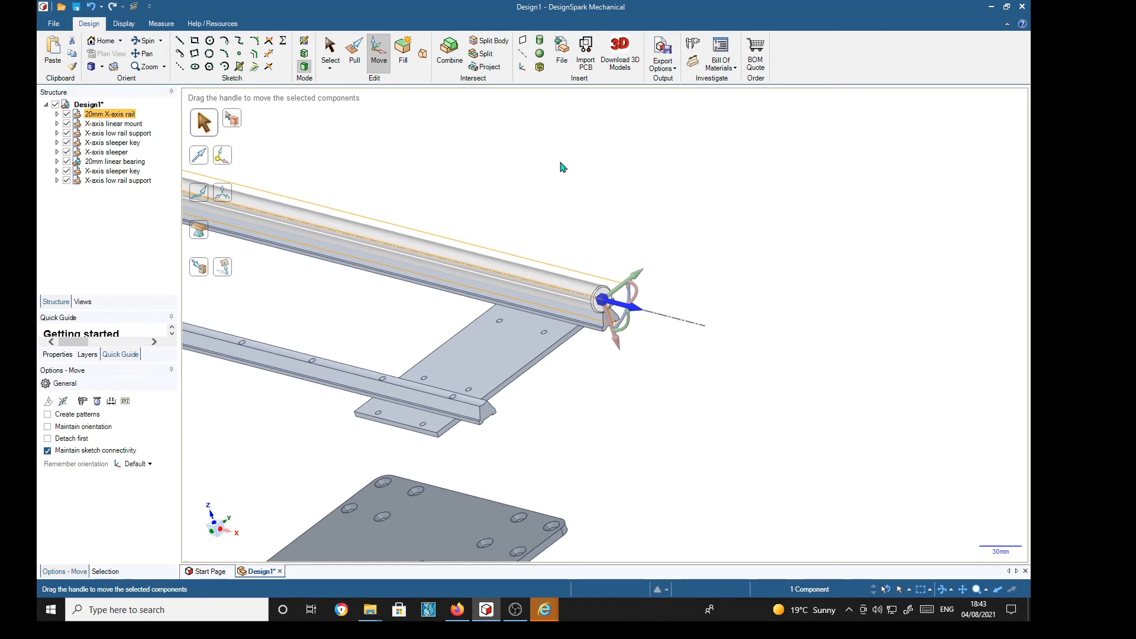
pyautogui.click(199, 267)
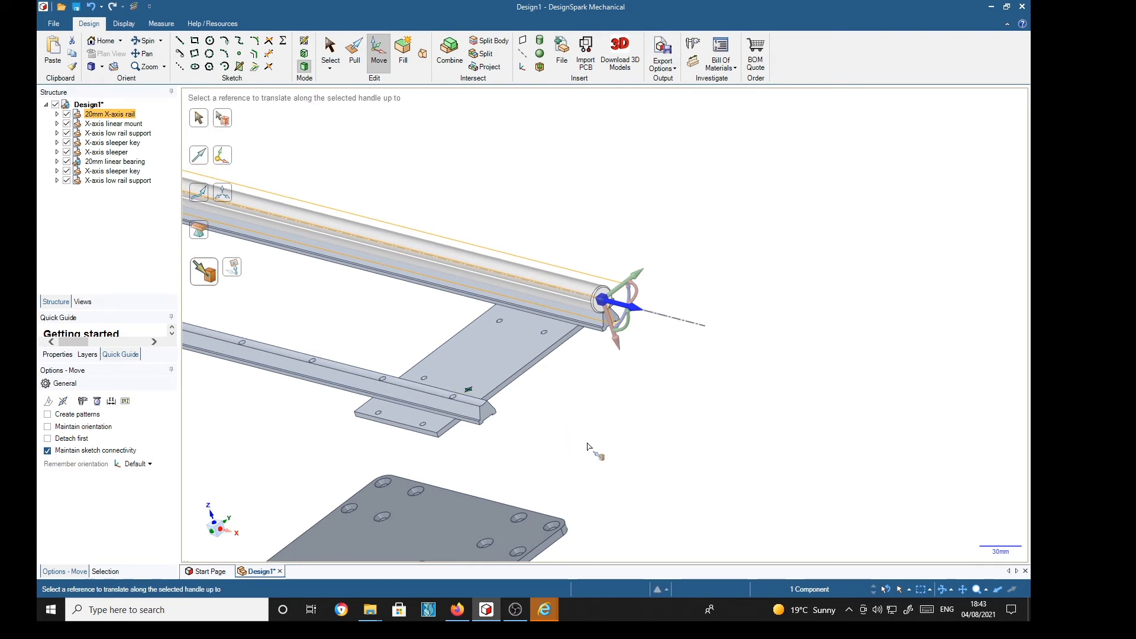
pyautogui.scroll(5, 364, 352)
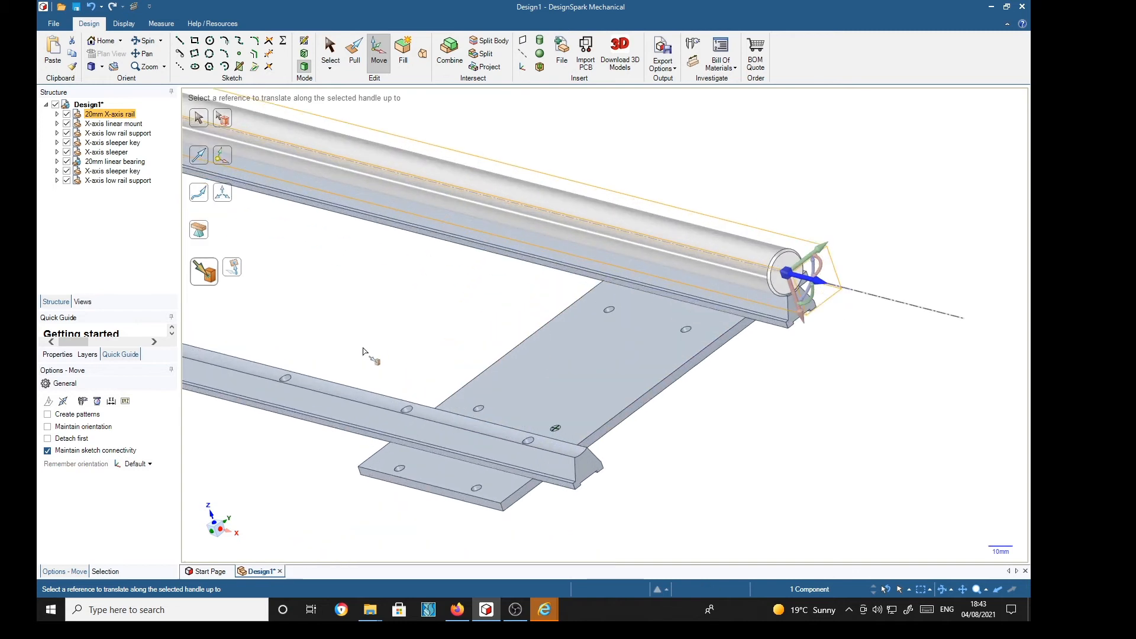
pyautogui.click(568, 454)
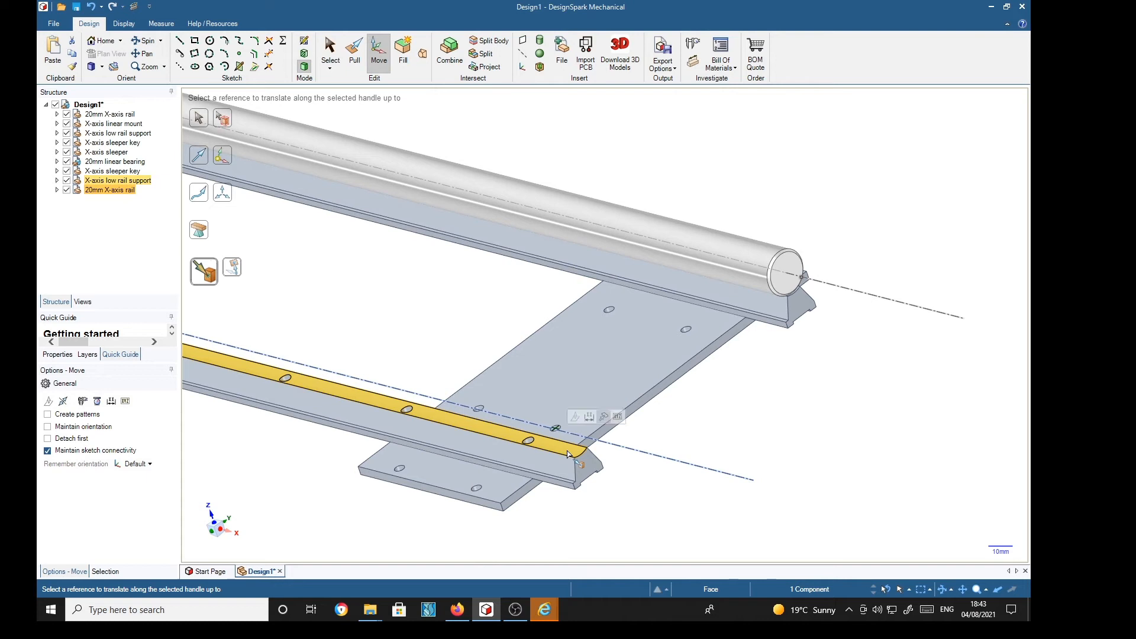
pyautogui.moveTo(811, 425); pyautogui.dragTo(767, 422, button='middle')
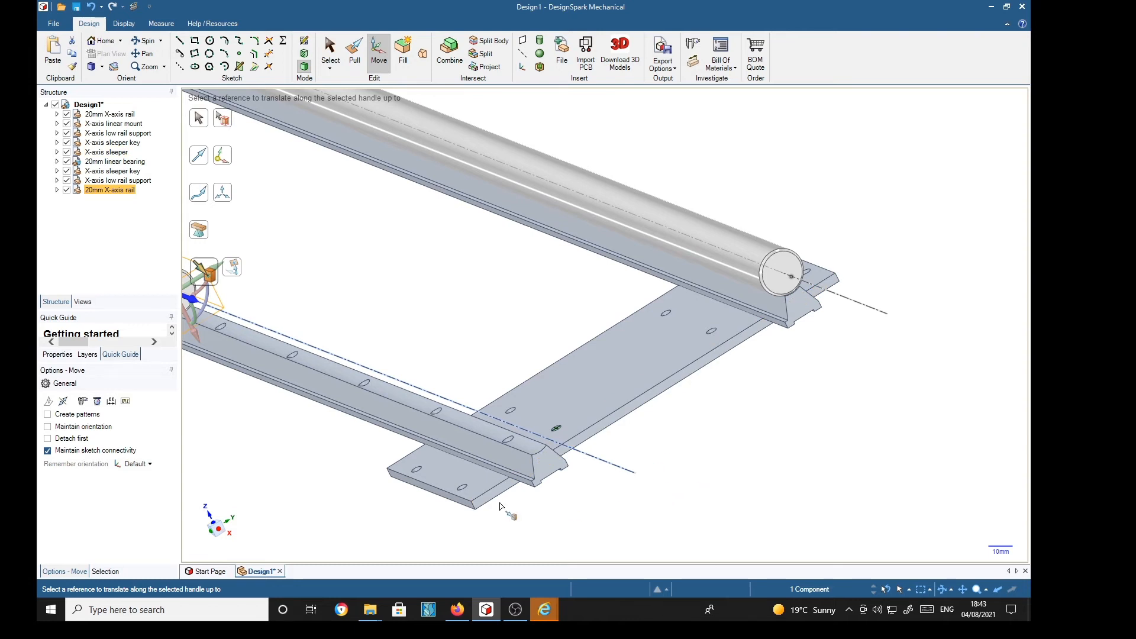
pyautogui.keyDown('shift'); pyautogui.moveTo(414, 310); pyautogui.dragTo(627, 335, button='middle'); pyautogui.keyUp('shift')
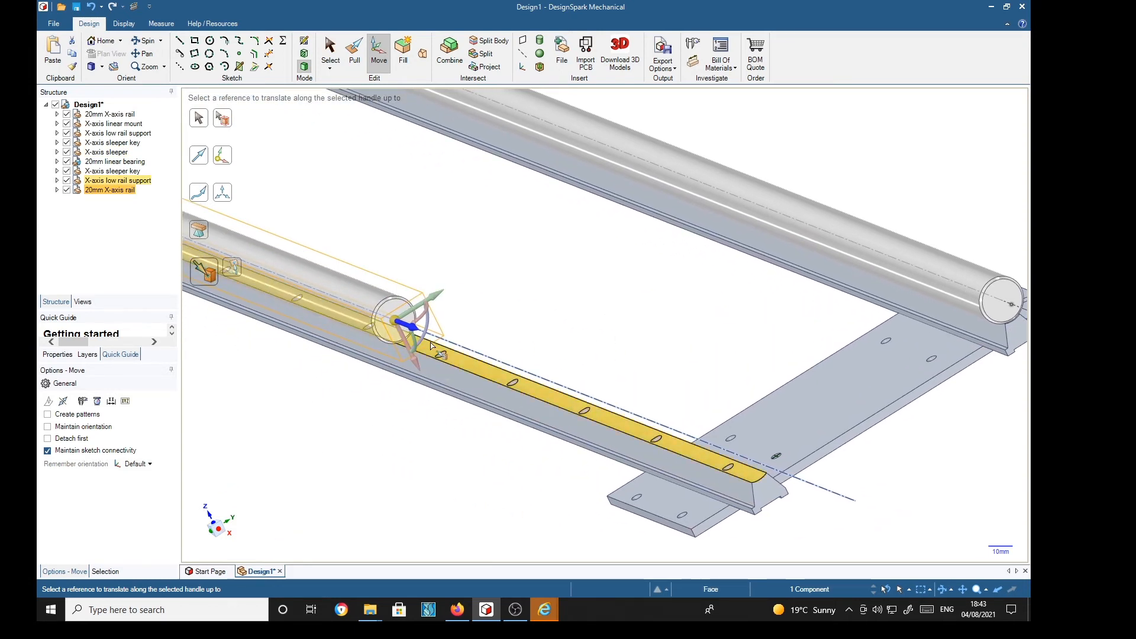
pyautogui.click(411, 327)
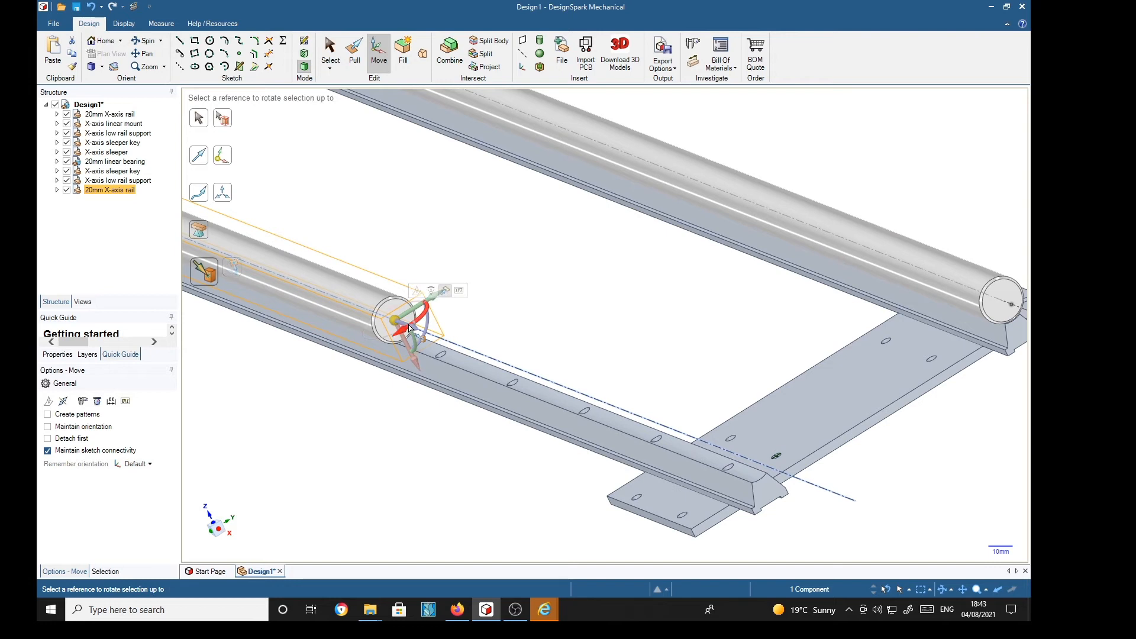
pyautogui.click(487, 299)
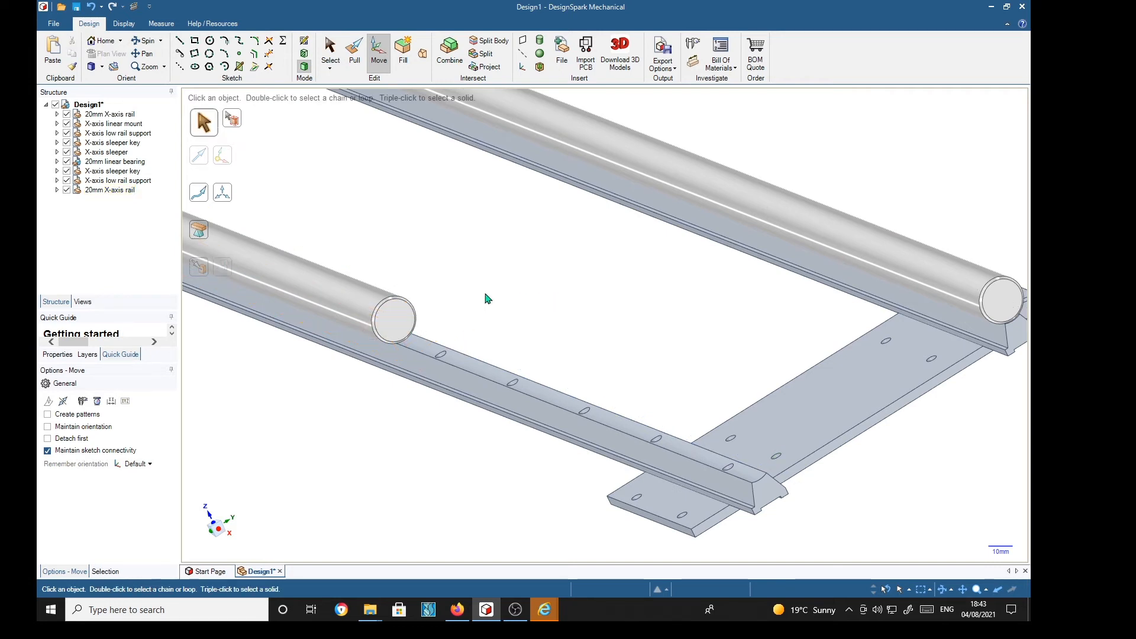
# Anchor the Move handle on the copied rail's end centre and move the rail lengthwise up to the second low rail support's end face
pyautogui.click(110, 190)
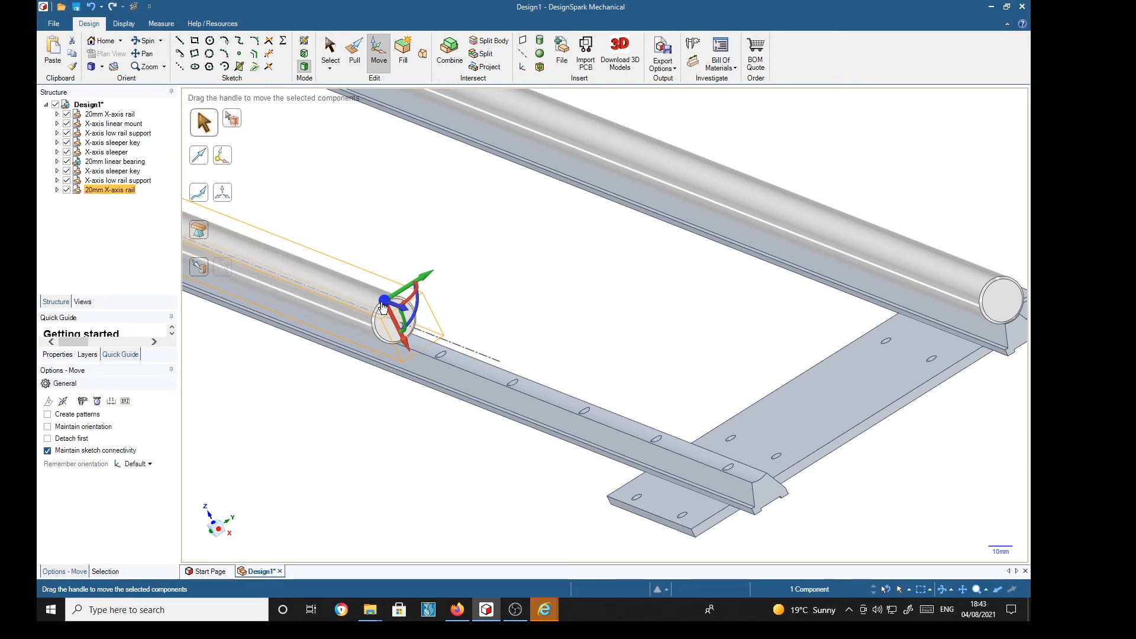
pyautogui.moveTo(384, 301); pyautogui.dragTo(394, 321)
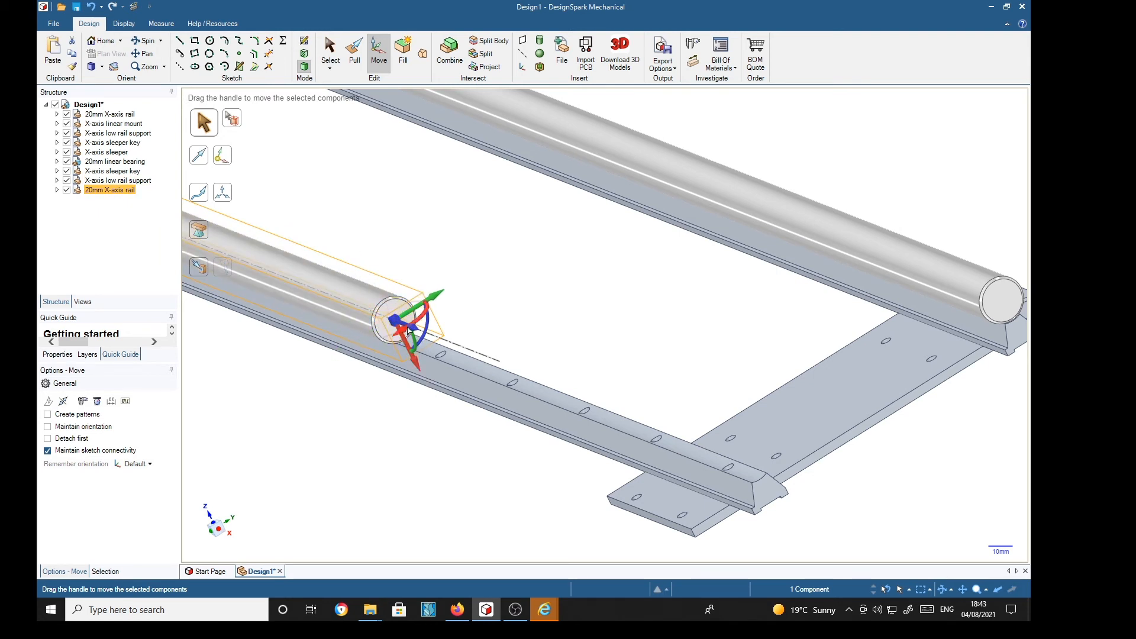
pyautogui.moveTo(304, 368); pyautogui.dragTo(352, 377, button='middle')
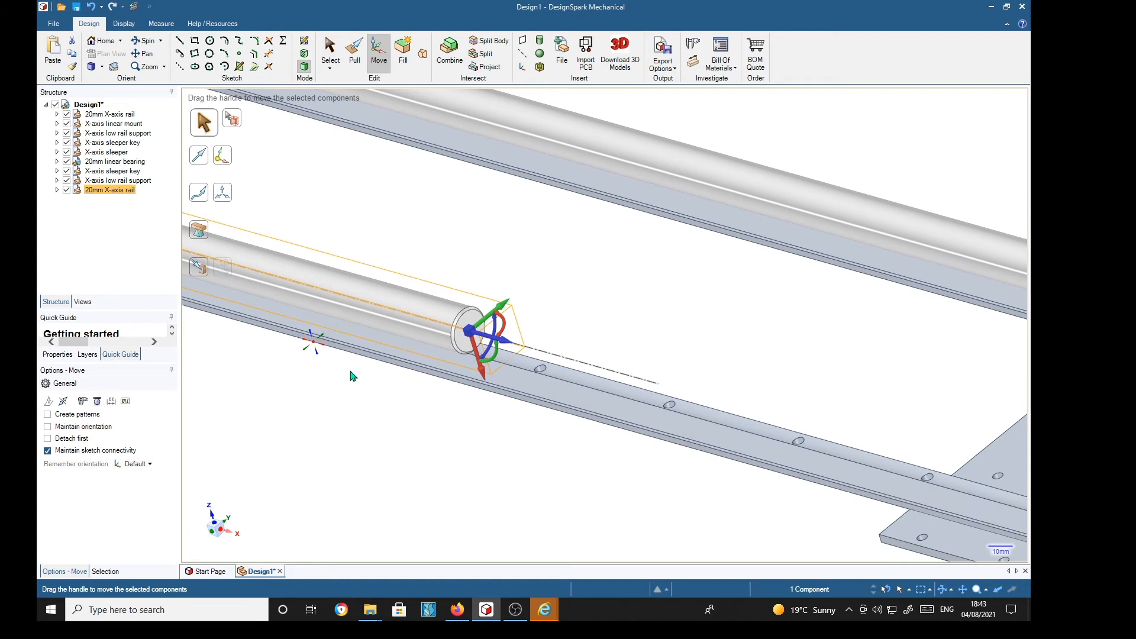
pyautogui.click(483, 339)
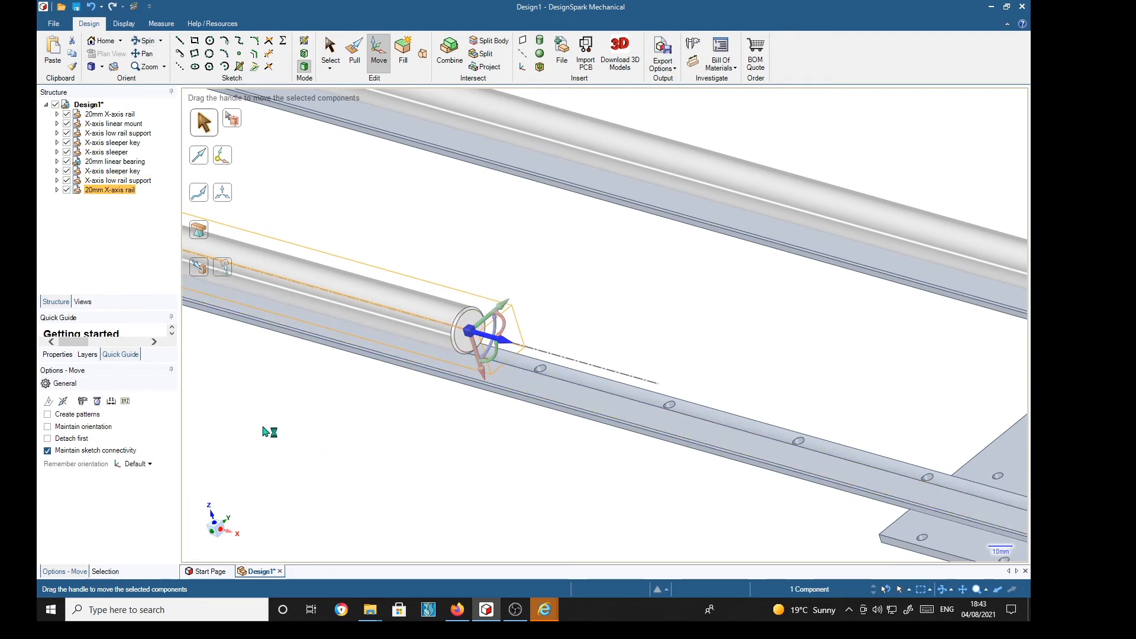
pyautogui.press('u')
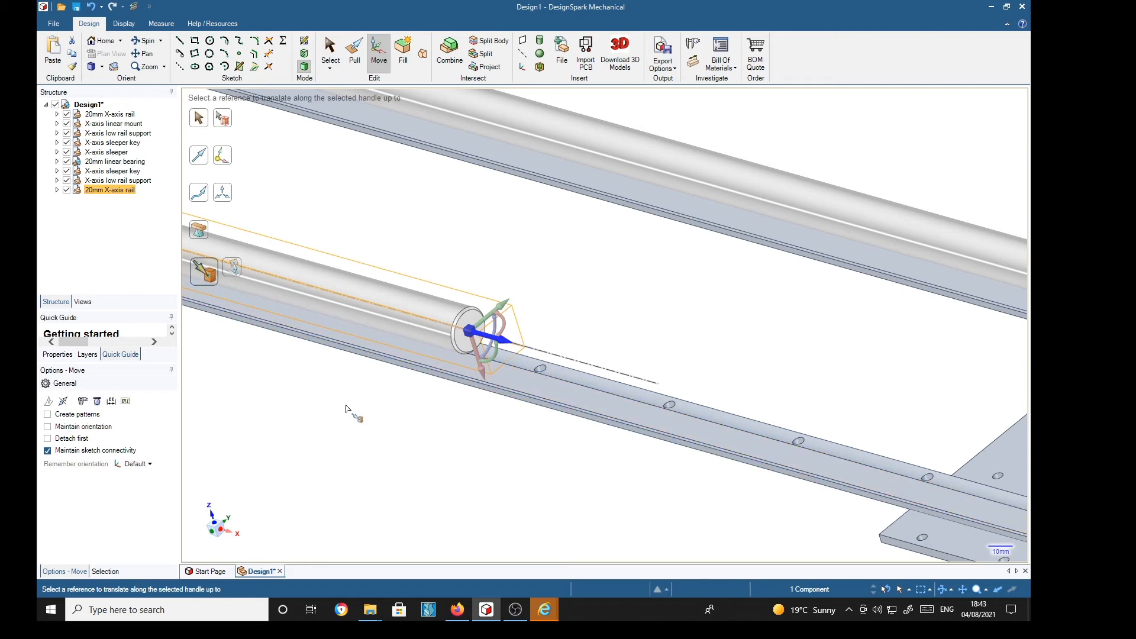
pyautogui.keyDown('shift'); pyautogui.moveTo(642, 501); pyautogui.dragTo(326, 359, button='middle'); pyautogui.keyUp('shift')
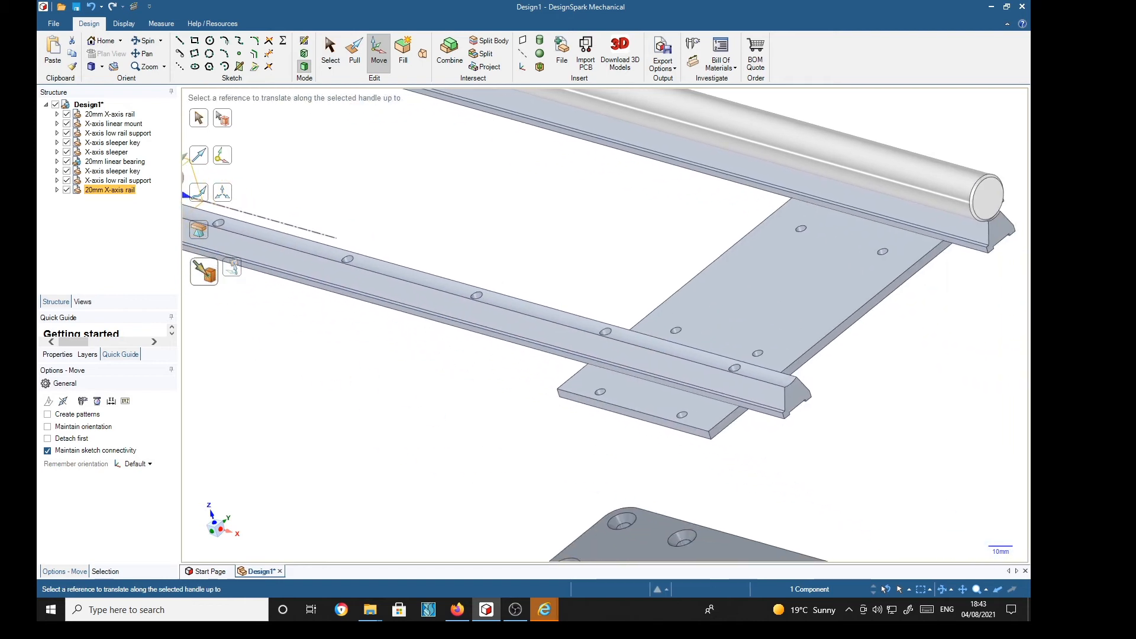
pyautogui.click(796, 395)
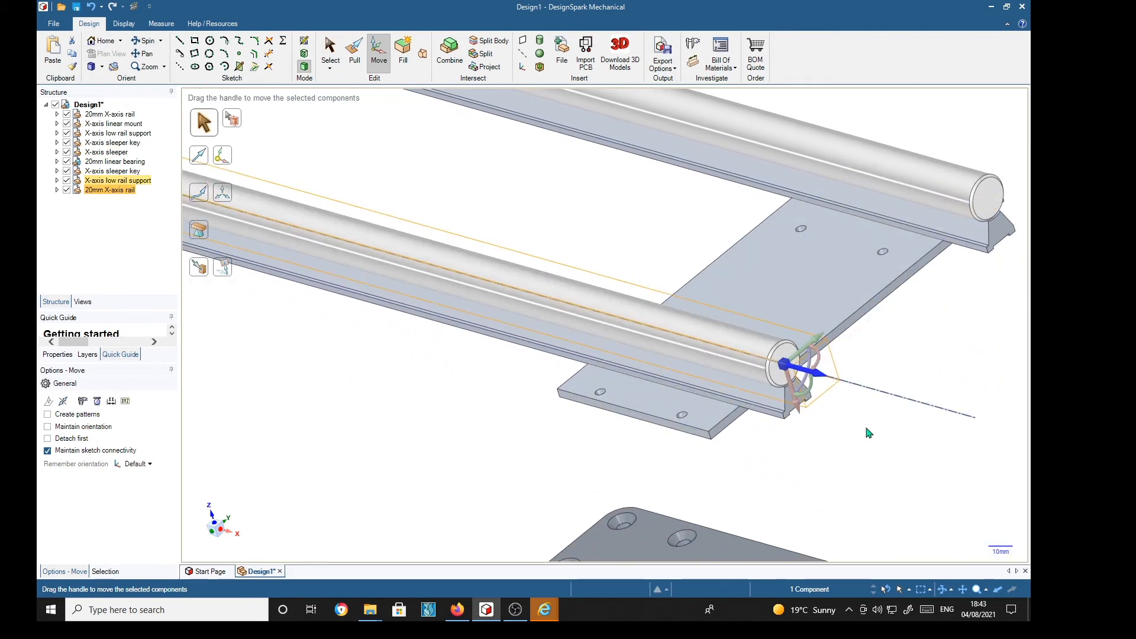
pyautogui.scroll(-5, 880, 452)
pyautogui.click(661, 462)
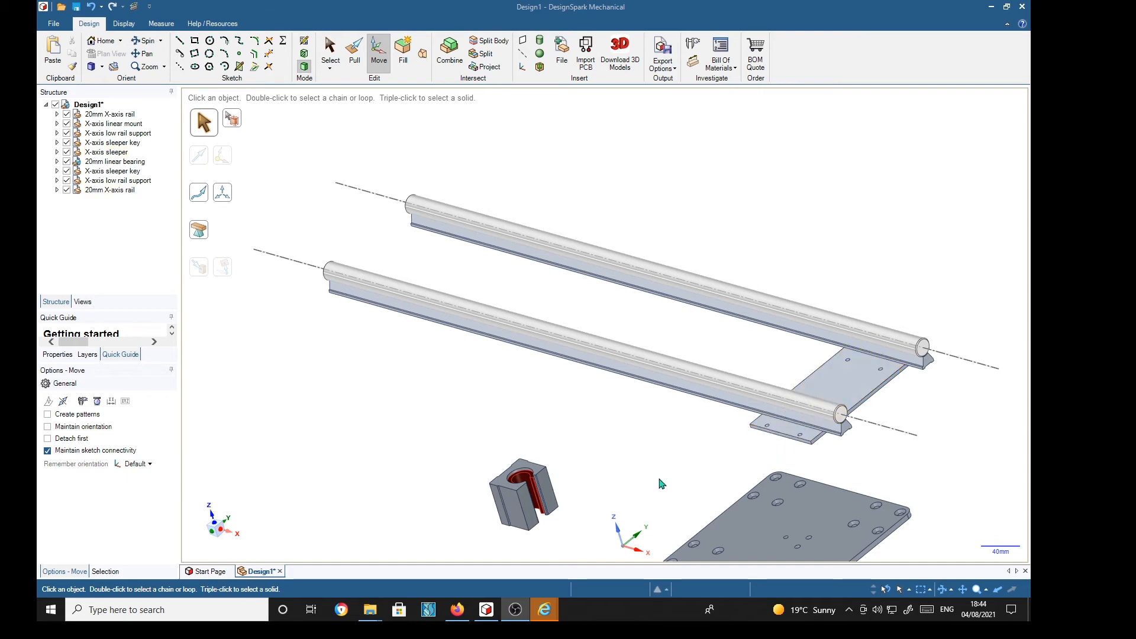
# Pattern the X-axis sleeper along the rails, from its keyed hole up to the low rail support's far end hole
pyautogui.moveTo(667, 486)
pyautogui.mouseDown(button='middle')
pyautogui.moveTo(622, 344)
pyautogui.moveTo(634, 322)
pyautogui.moveTo(560, 305)
pyautogui.moveTo(446, 314)
pyautogui.moveTo(502, 274)
pyautogui.mouseUp(button='middle')
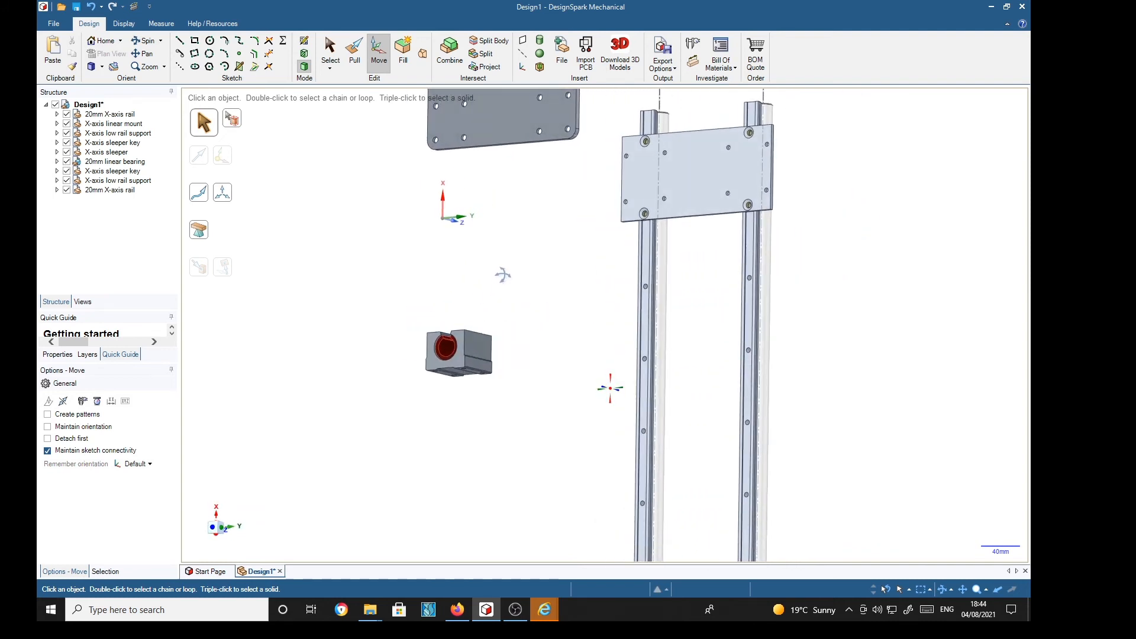
pyautogui.click(247, 520)
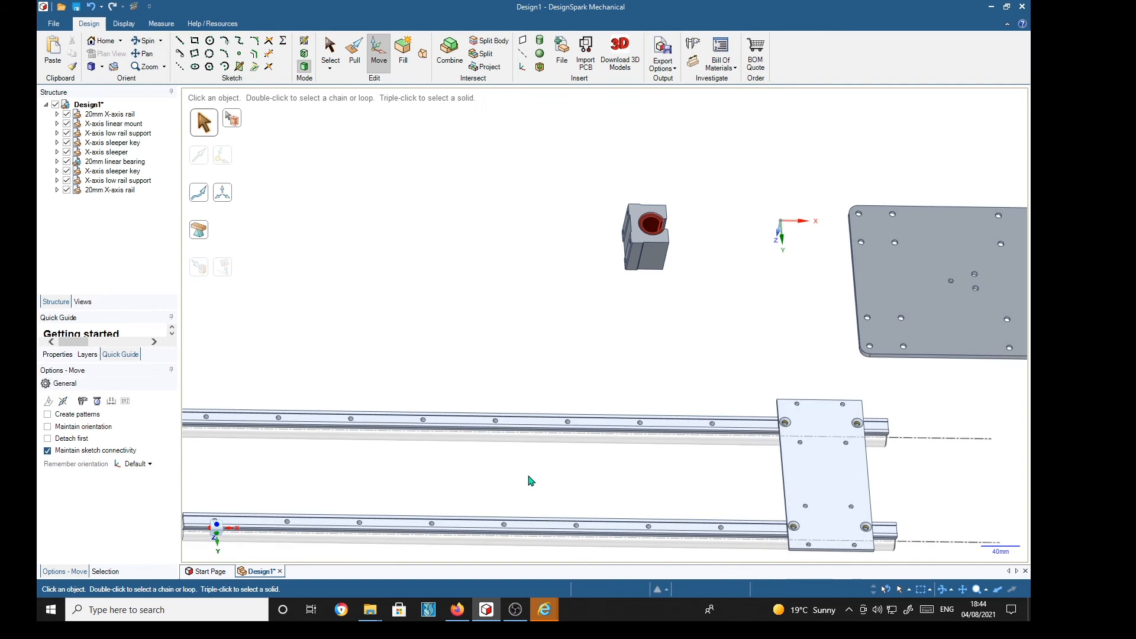
pyautogui.keyDown('shift'); pyautogui.moveTo(728, 340); pyautogui.dragTo(796, 242, button='middle'); pyautogui.keyUp('shift')
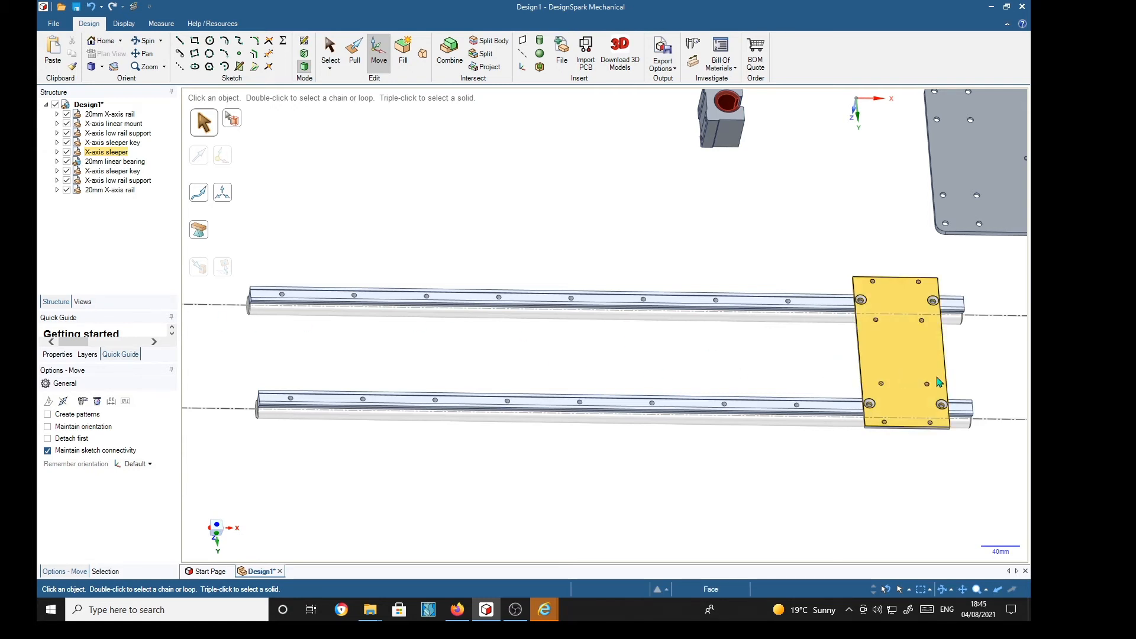
pyautogui.click(109, 153)
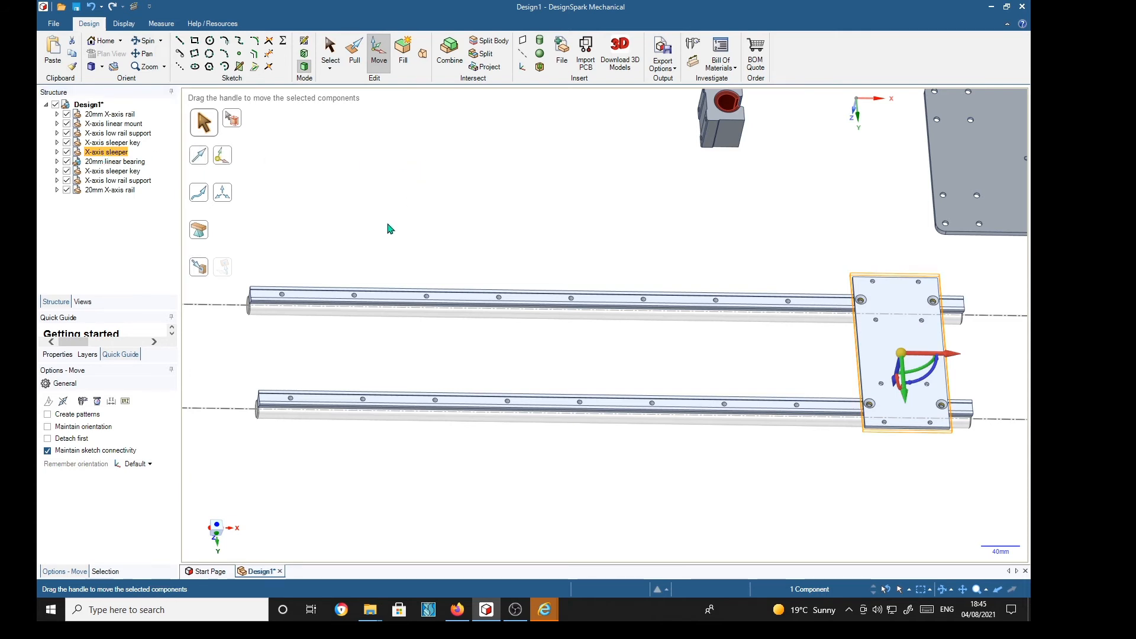
pyautogui.click(47, 414)
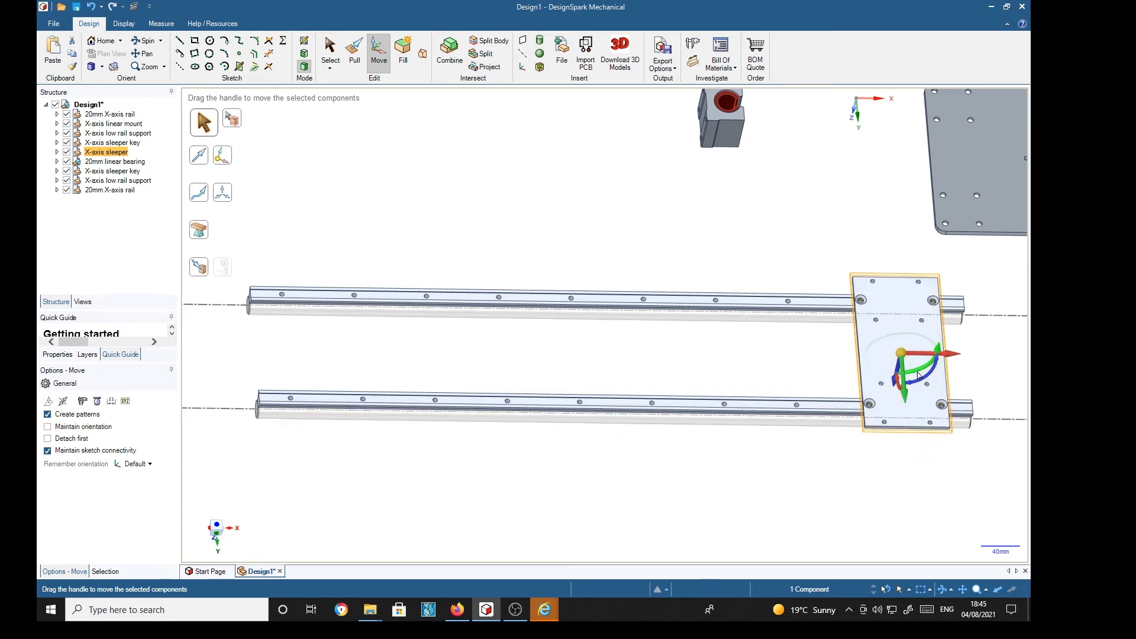
pyautogui.click(199, 267)
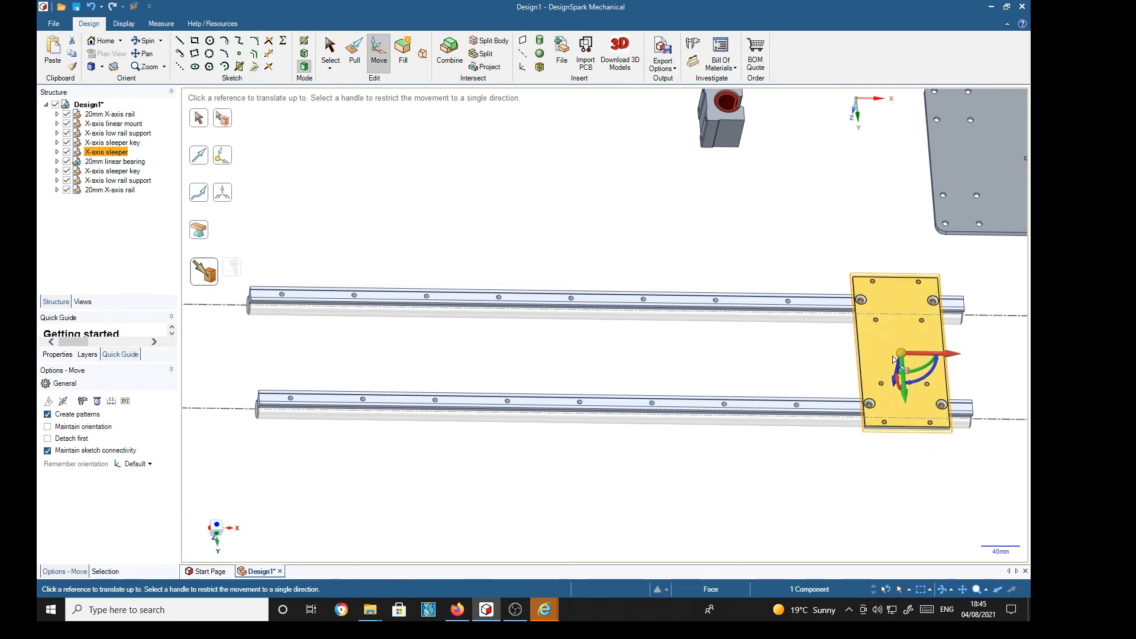
pyautogui.moveTo(901, 354); pyautogui.dragTo(863, 301)
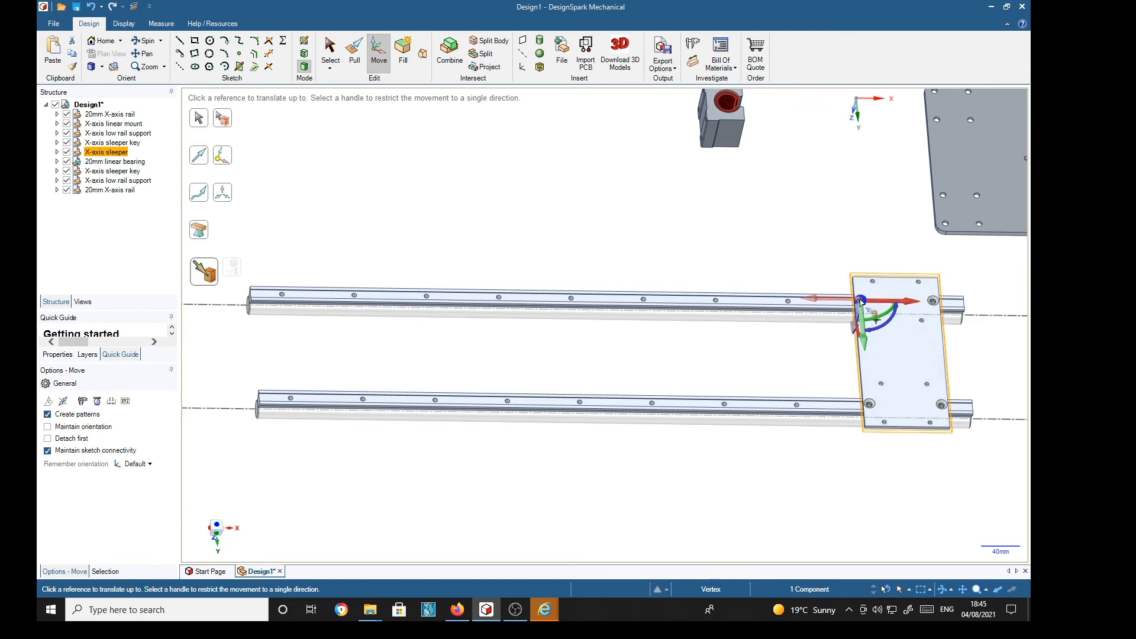
pyautogui.moveTo(874, 219)
pyautogui.mouseDown(button='middle')
pyautogui.moveTo(866, 258)
pyautogui.moveTo(867, 220)
pyautogui.mouseUp(button='middle')
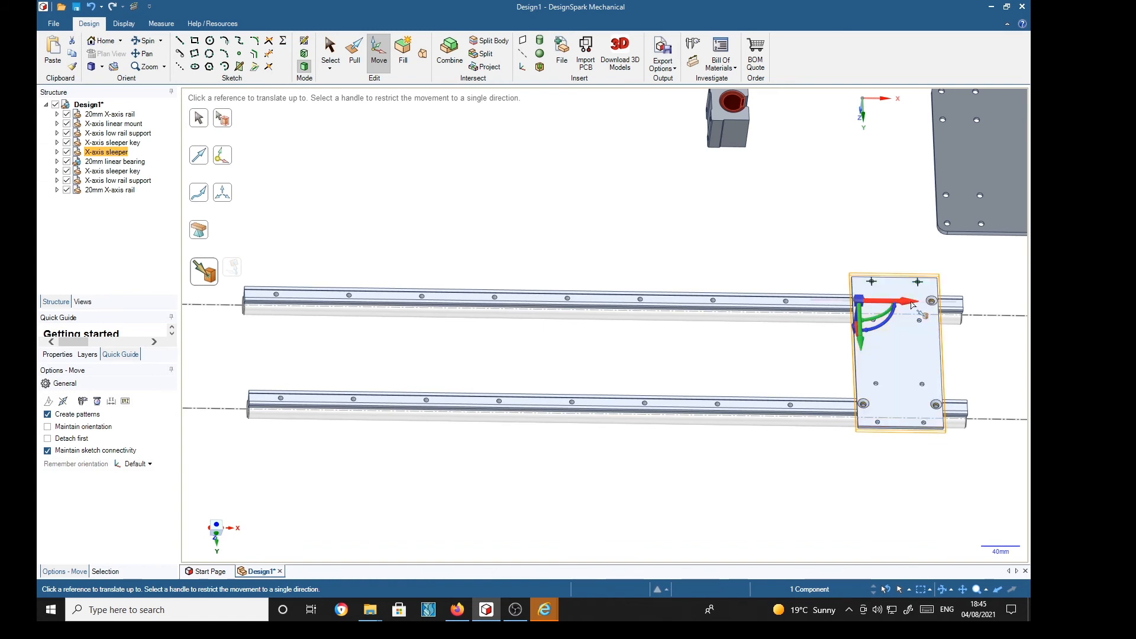
pyautogui.click(910, 303)
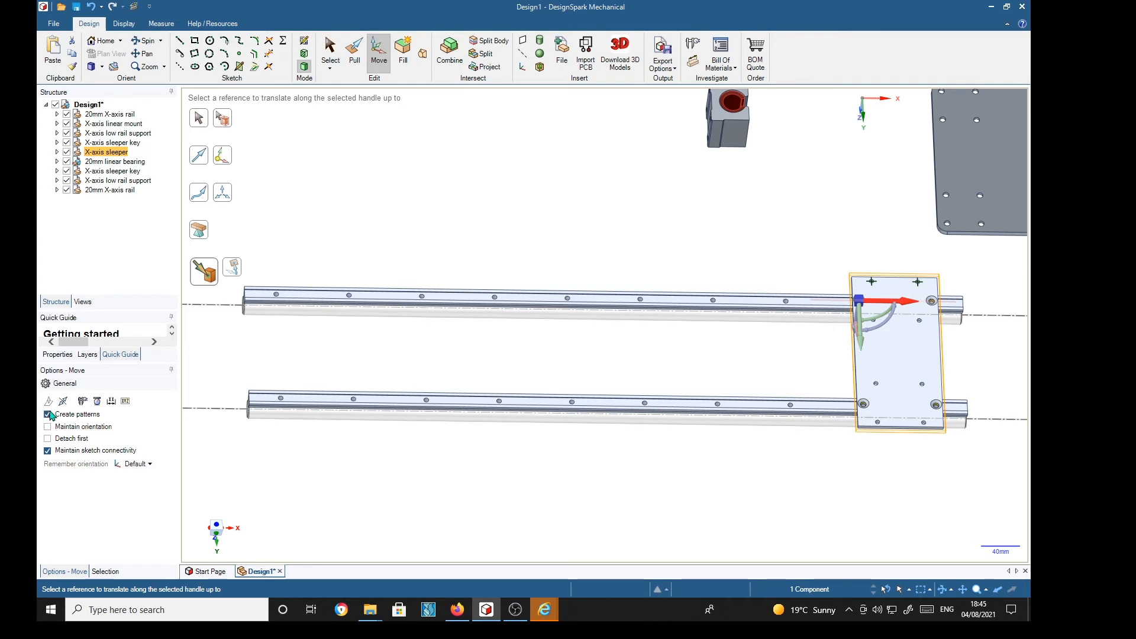
pyautogui.click(277, 295)
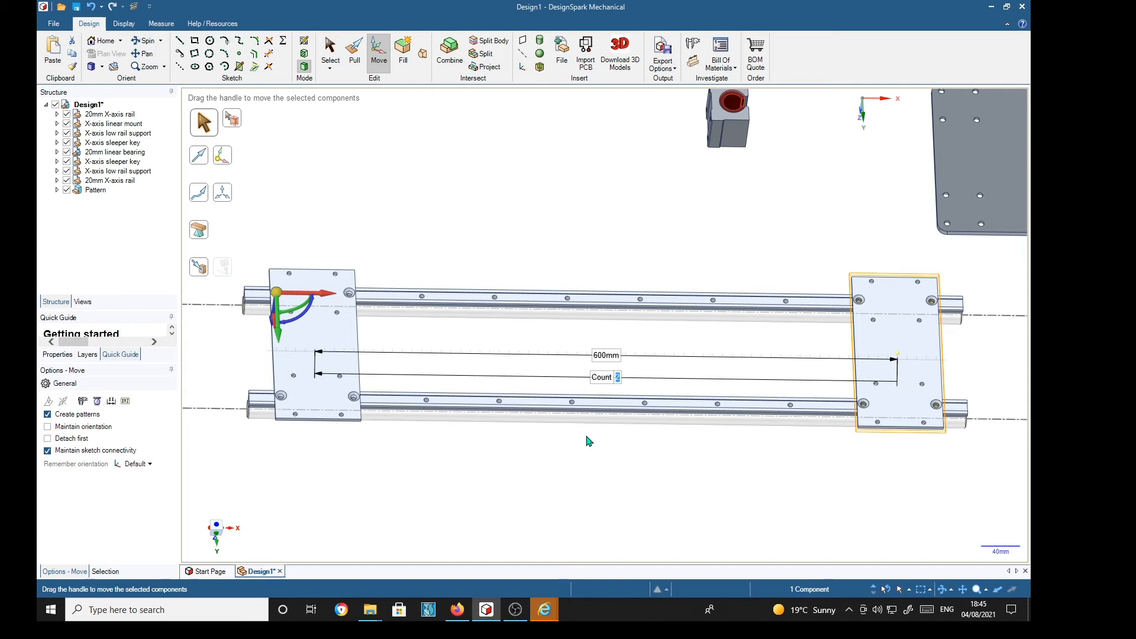
# Set the sleeper pattern's count to 5
pyautogui.press('Return')
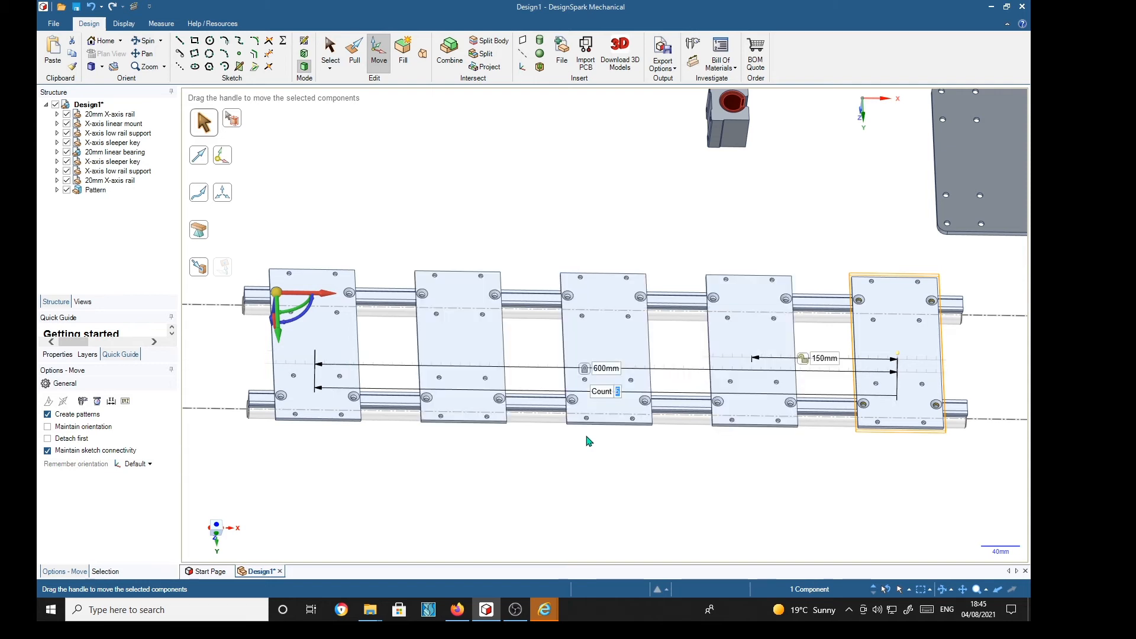
pyautogui.moveTo(612, 524); pyautogui.dragTo(603, 424, button='middle')
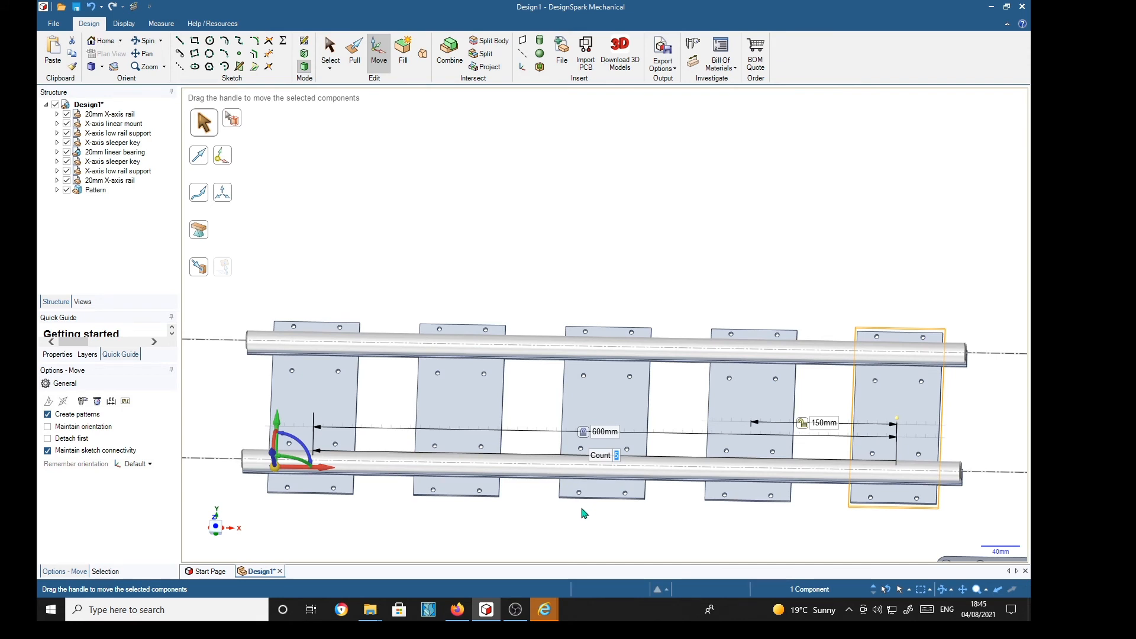
pyautogui.press('h')
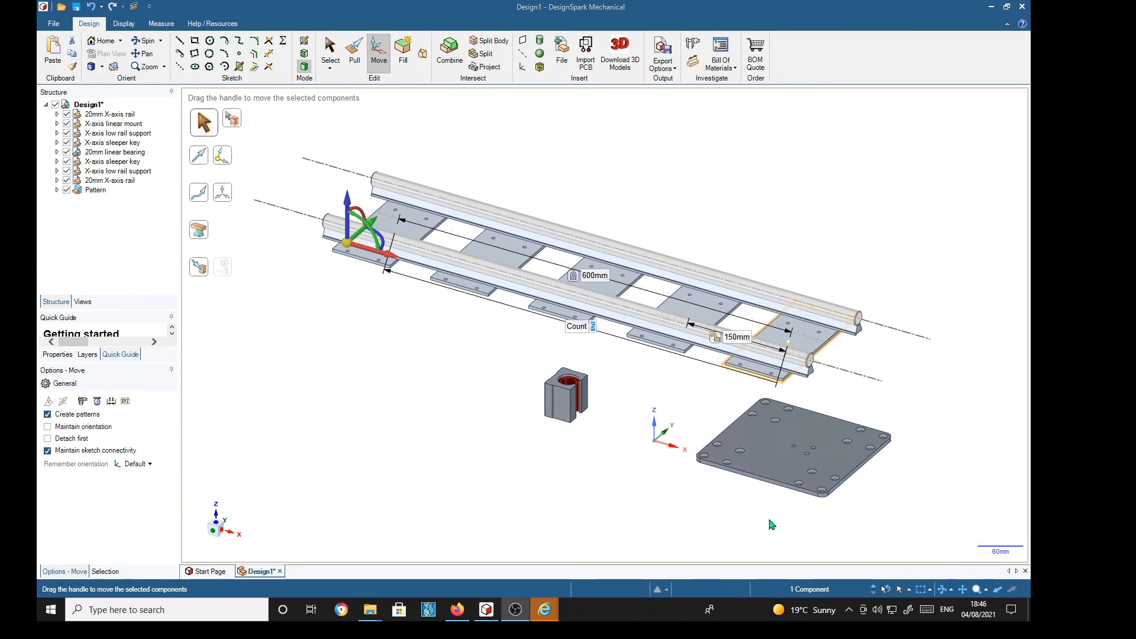
# Rotate the 20mm linear bearing 90° so its bore runs parallel to the rails
pyautogui.moveTo(701, 498); pyautogui.dragTo(698, 421, button='middle')
pyautogui.moveTo(701, 486); pyautogui.dragTo(704, 414, button='middle')
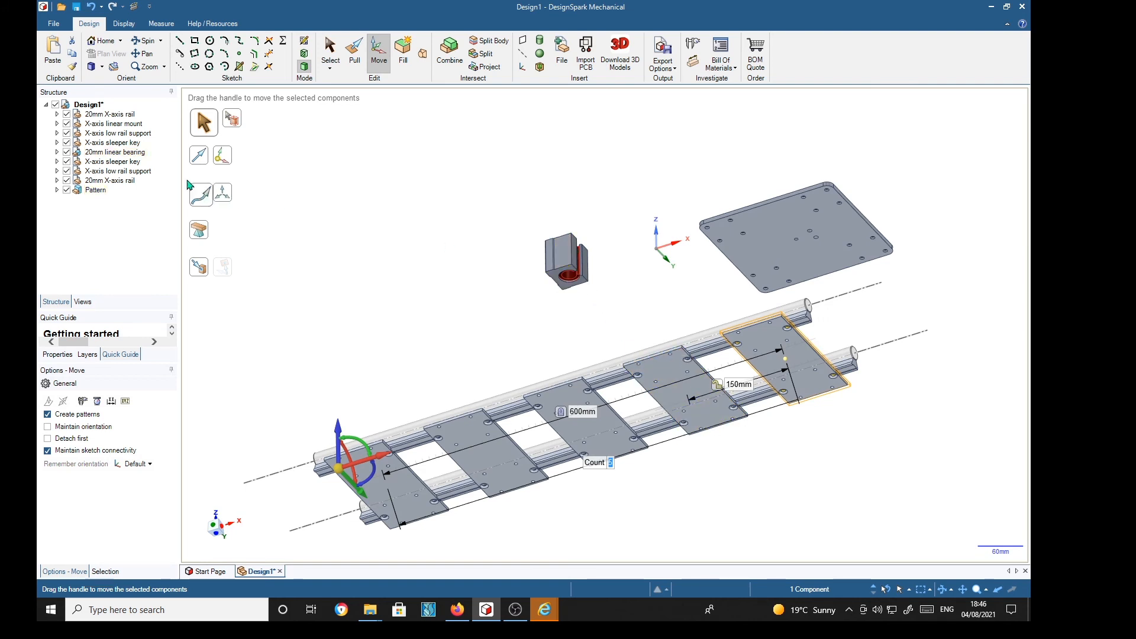
pyautogui.click(128, 152)
pyautogui.moveTo(459, 202); pyautogui.dragTo(462, 284, button='middle')
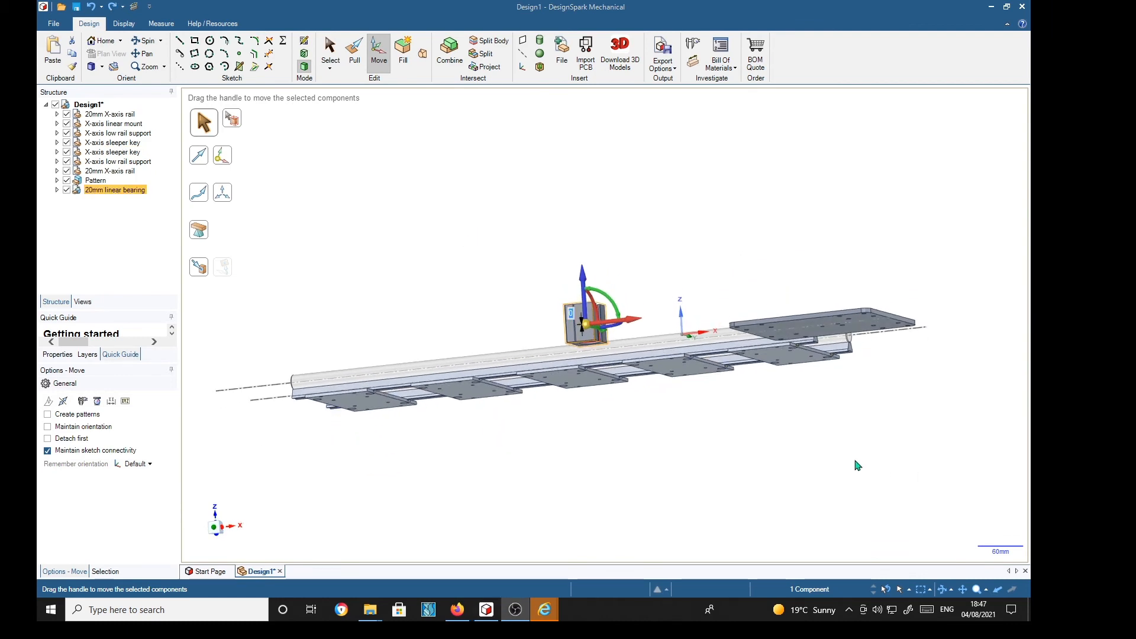
pyautogui.moveTo(639, 259); pyautogui.dragTo(710, 318, button='middle')
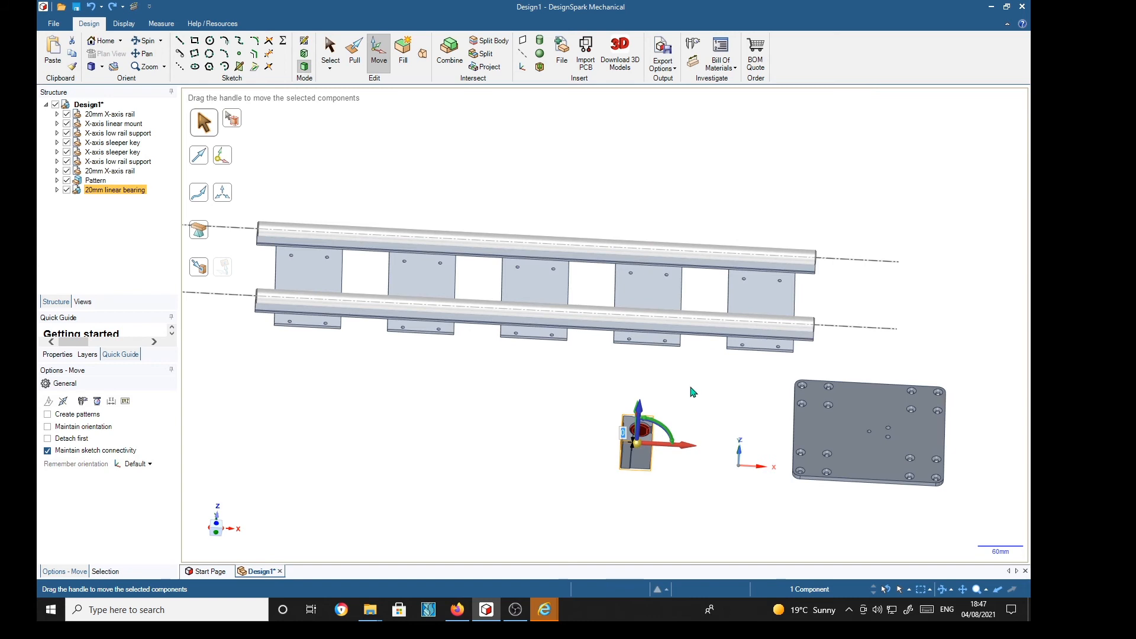
pyautogui.moveTo(665, 422); pyautogui.dragTo(678, 449)
pyautogui.write('90')
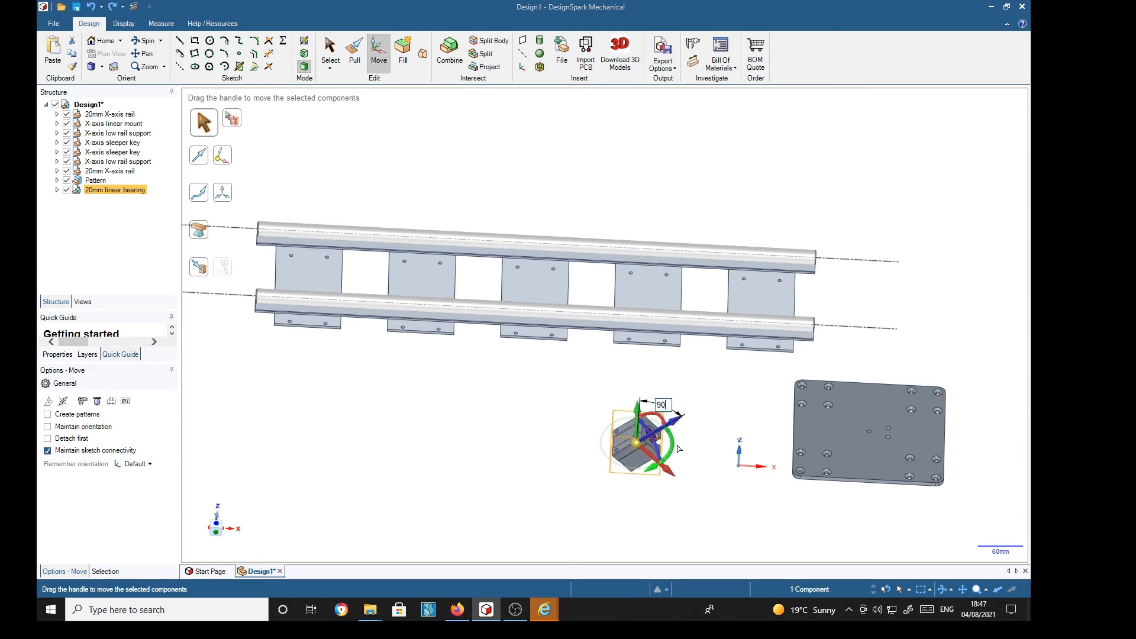
pyautogui.press('Return')
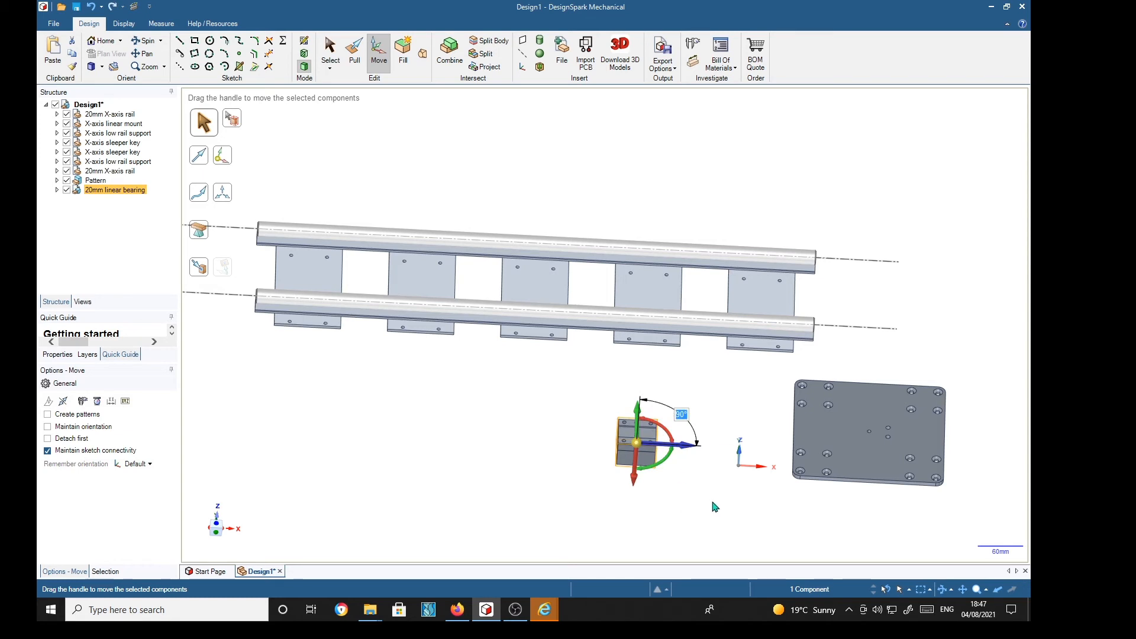
# Anchor the Move handle on the 20mm linear bearing's top face and move the bearing vertically up to the X-axis linear mount's underside
pyautogui.moveTo(732, 522); pyautogui.dragTo(726, 462, button='middle')
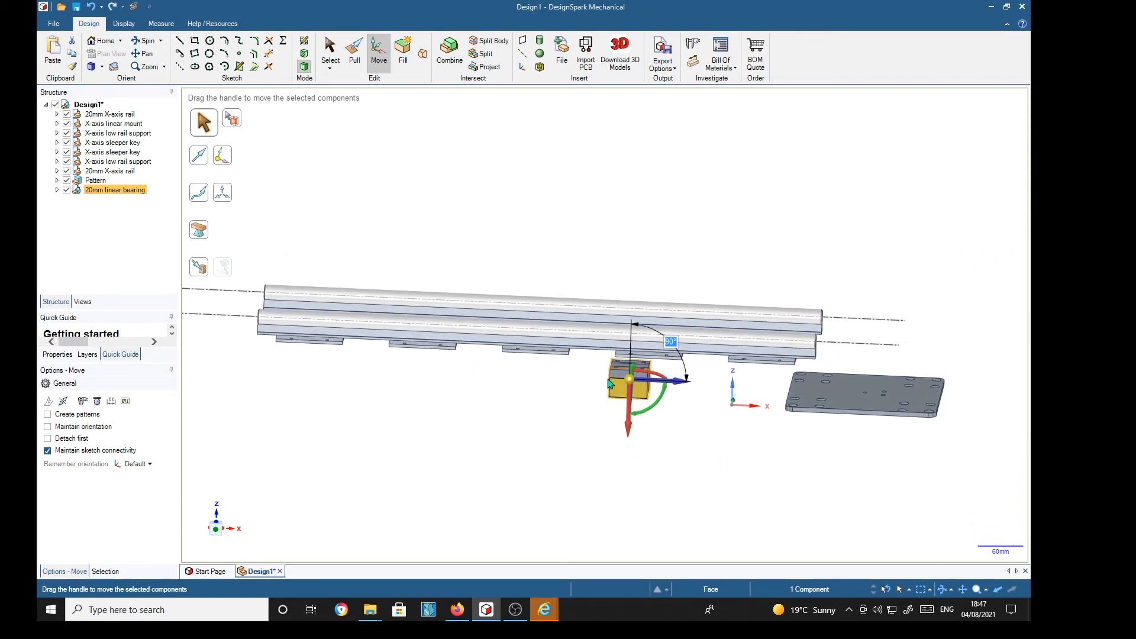
pyautogui.scroll(7, 656, 388)
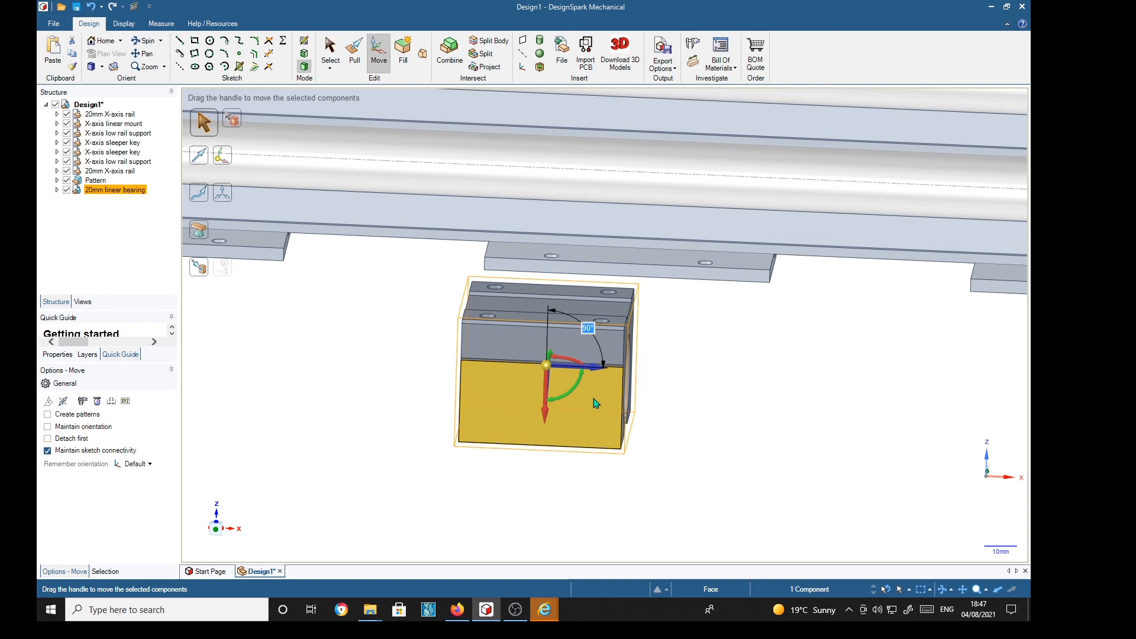
pyautogui.moveTo(548, 371); pyautogui.dragTo(541, 321)
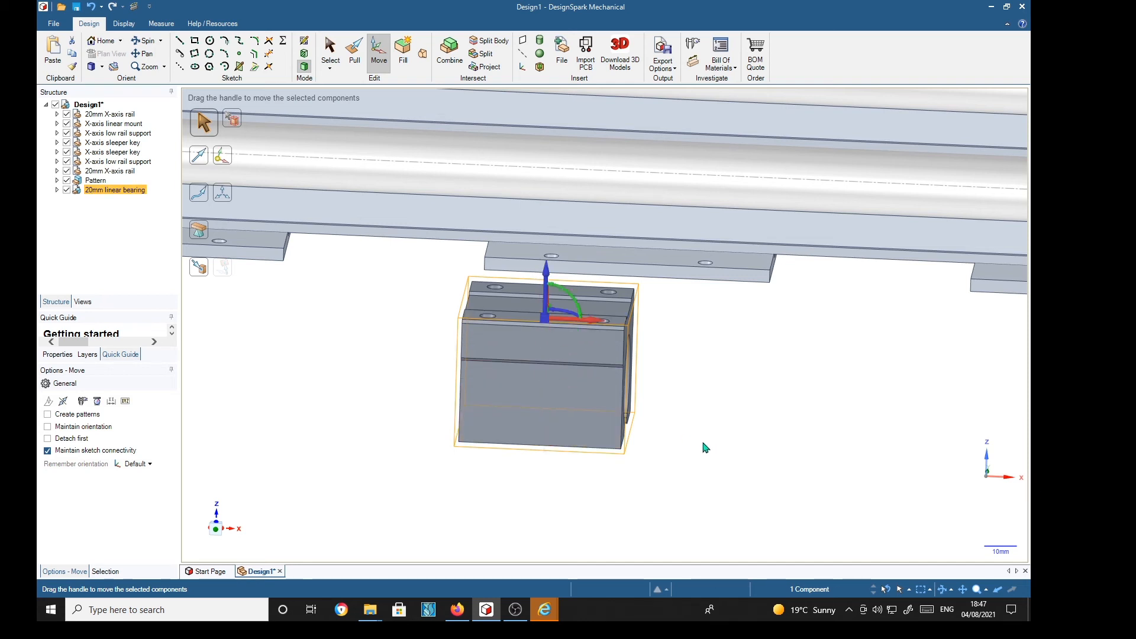
pyautogui.moveTo(753, 442)
pyautogui.mouseDown(button='middle')
pyautogui.moveTo(740, 456)
pyautogui.moveTo(713, 442)
pyautogui.mouseUp(button='middle')
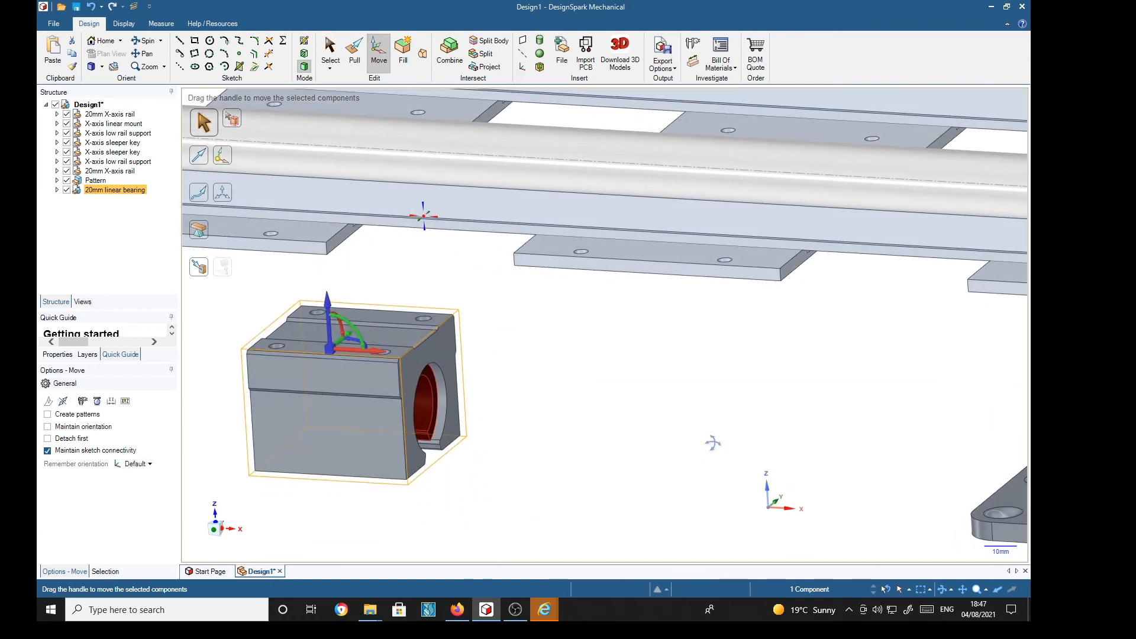
pyautogui.moveTo(770, 468); pyautogui.dragTo(769, 438, button='middle')
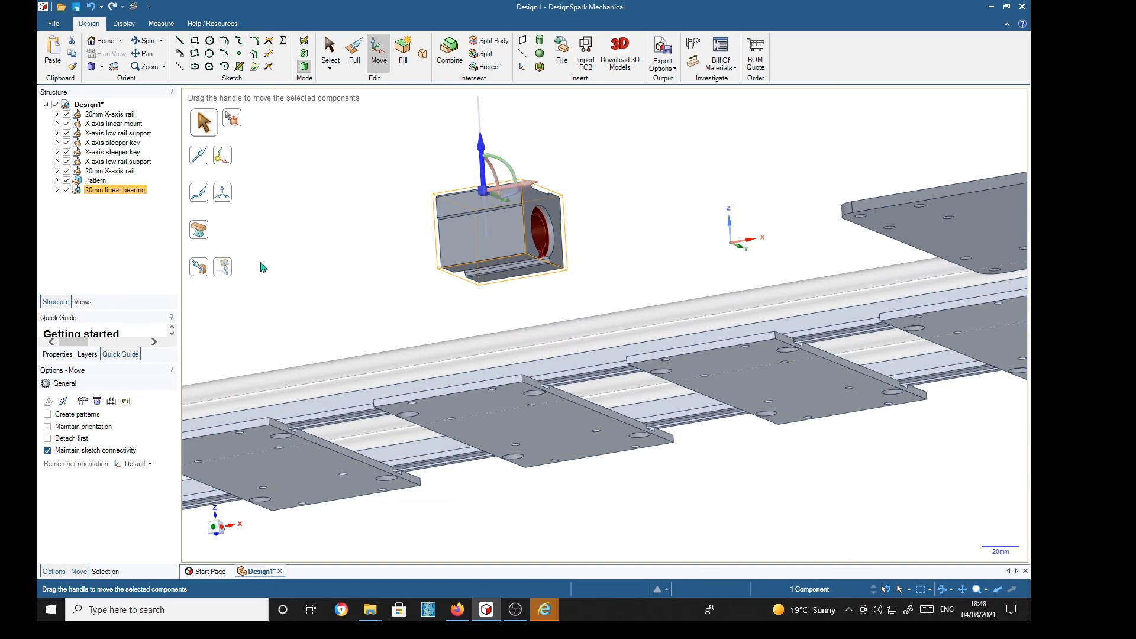
pyautogui.click(200, 267)
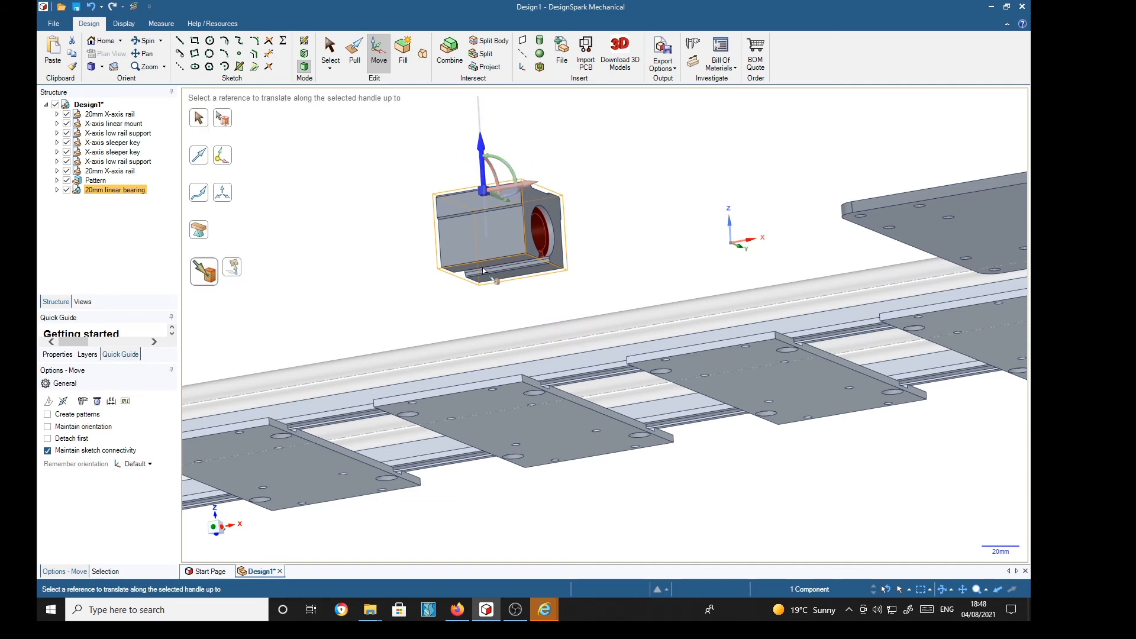
pyautogui.click(943, 248)
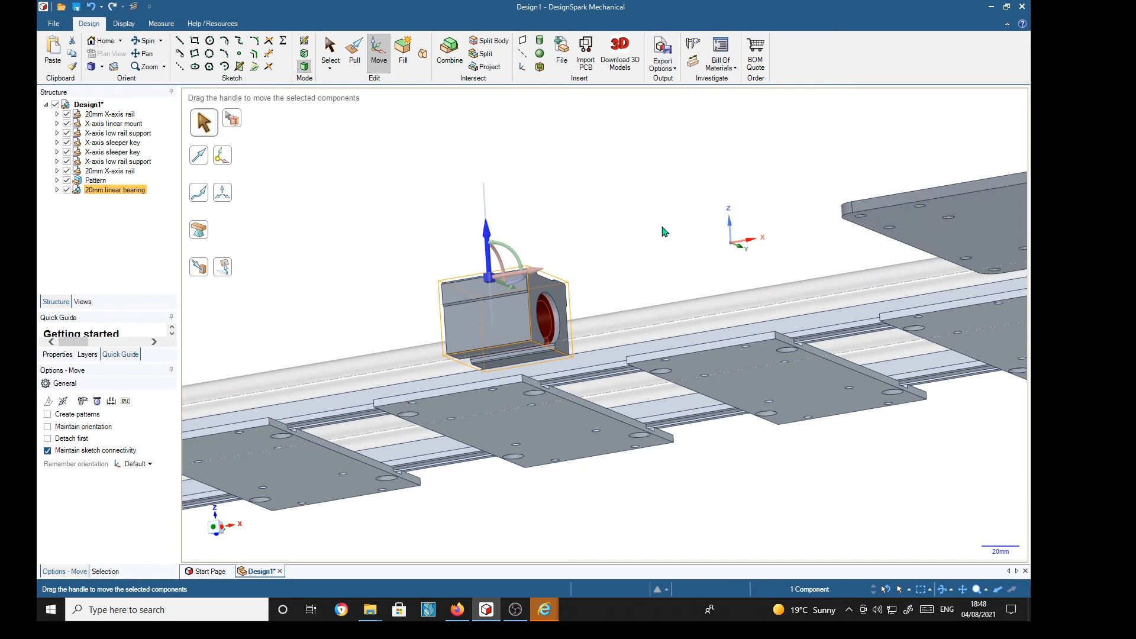
# Anchor the Move handle on the bearing's front corner hole and move it along the X axis up to the linear mount's corner countersunk hole
pyautogui.moveTo(634, 162); pyautogui.dragTo(813, 388, button='middle')
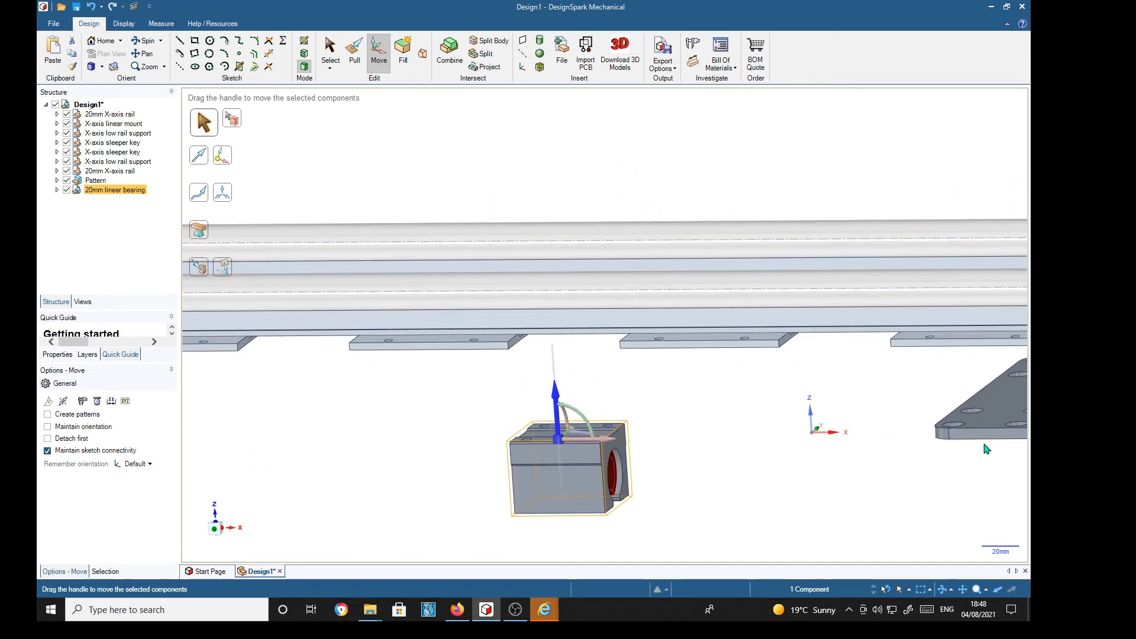
pyautogui.moveTo(996, 417); pyautogui.dragTo(820, 349, button='middle')
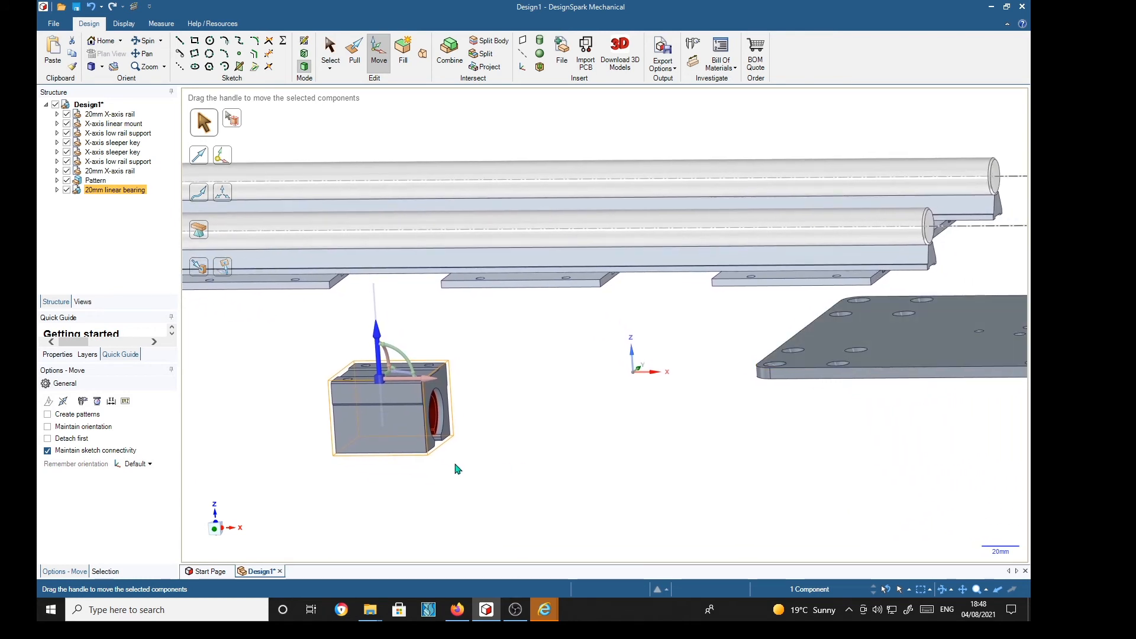
pyautogui.moveTo(507, 477); pyautogui.dragTo(530, 510, button='middle')
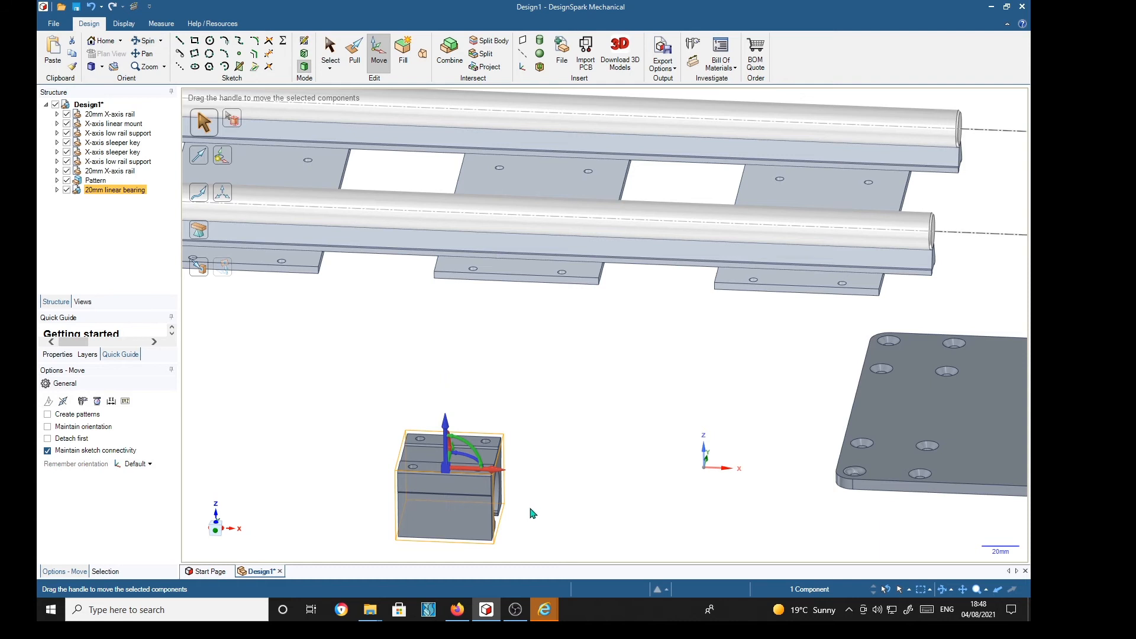
pyautogui.scroll(6, 471, 492)
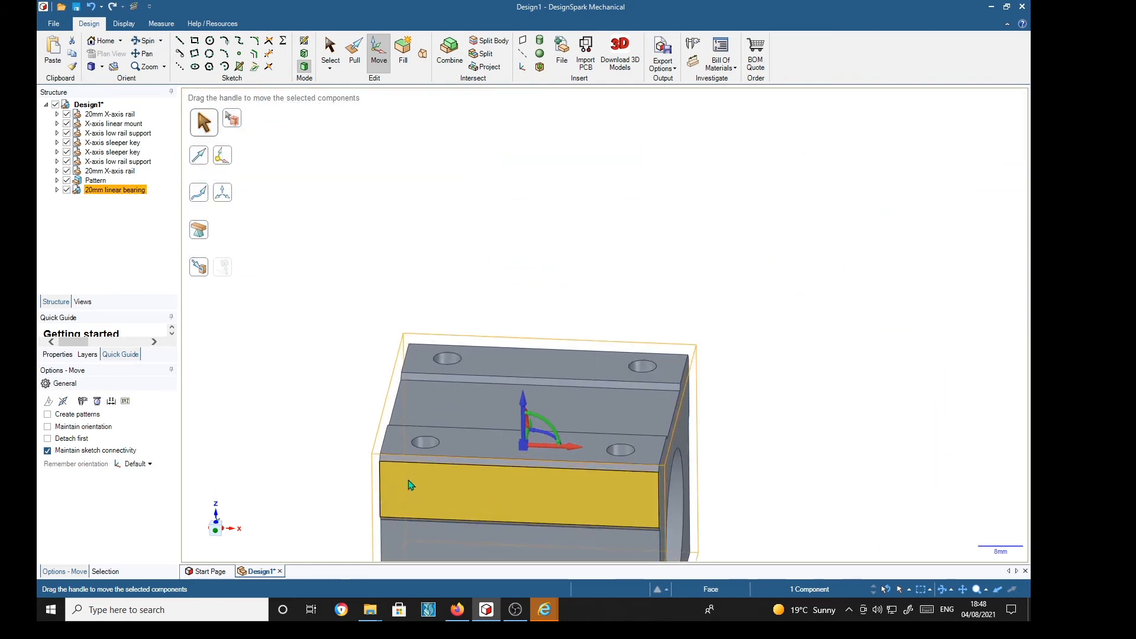
pyautogui.moveTo(607, 421); pyautogui.dragTo(444, 417)
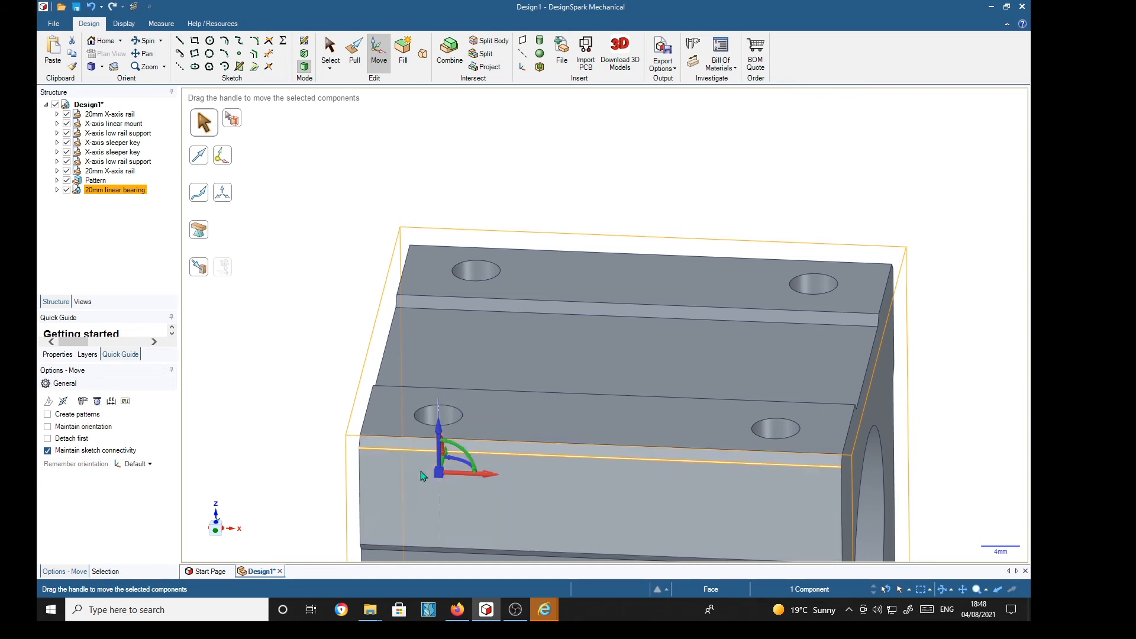
pyautogui.keyDown('ctrl'); pyautogui.moveTo(311, 485); pyautogui.dragTo(301, 373, button='middle'); pyautogui.keyUp('ctrl')
pyautogui.keyDown('ctrl'); pyautogui.moveTo(271, 468); pyautogui.dragTo(273, 427, button='middle'); pyautogui.keyUp('ctrl')
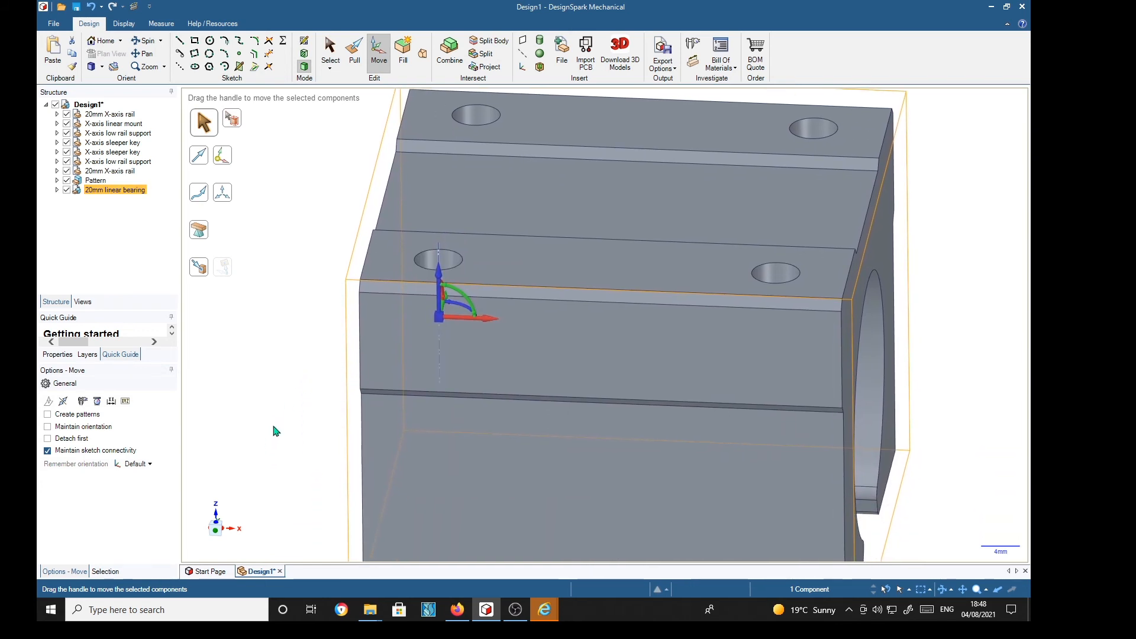
pyautogui.click(482, 318)
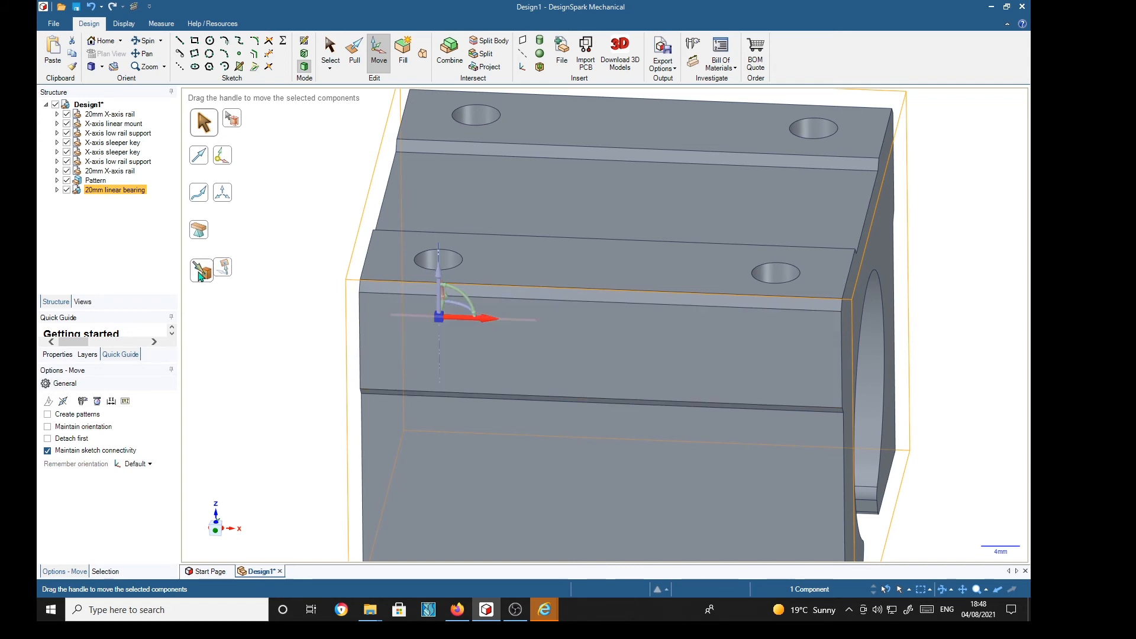
pyautogui.click(223, 271)
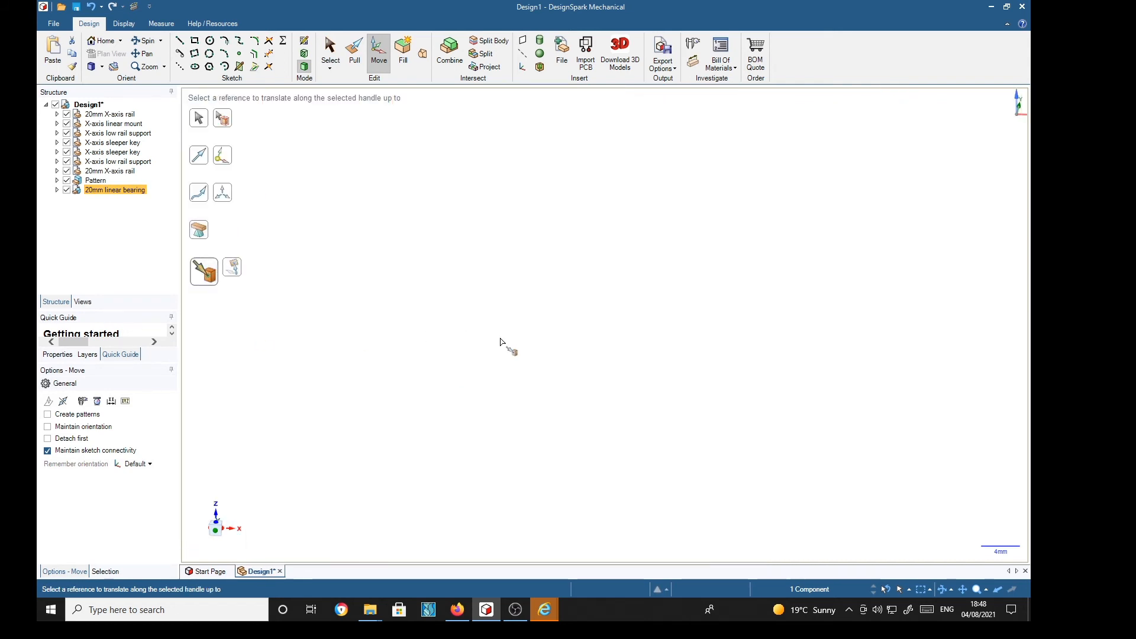
pyautogui.keyDown('ctrl'); pyautogui.moveTo(878, 375); pyautogui.dragTo(332, 447, button='middle'); pyautogui.keyUp('ctrl')
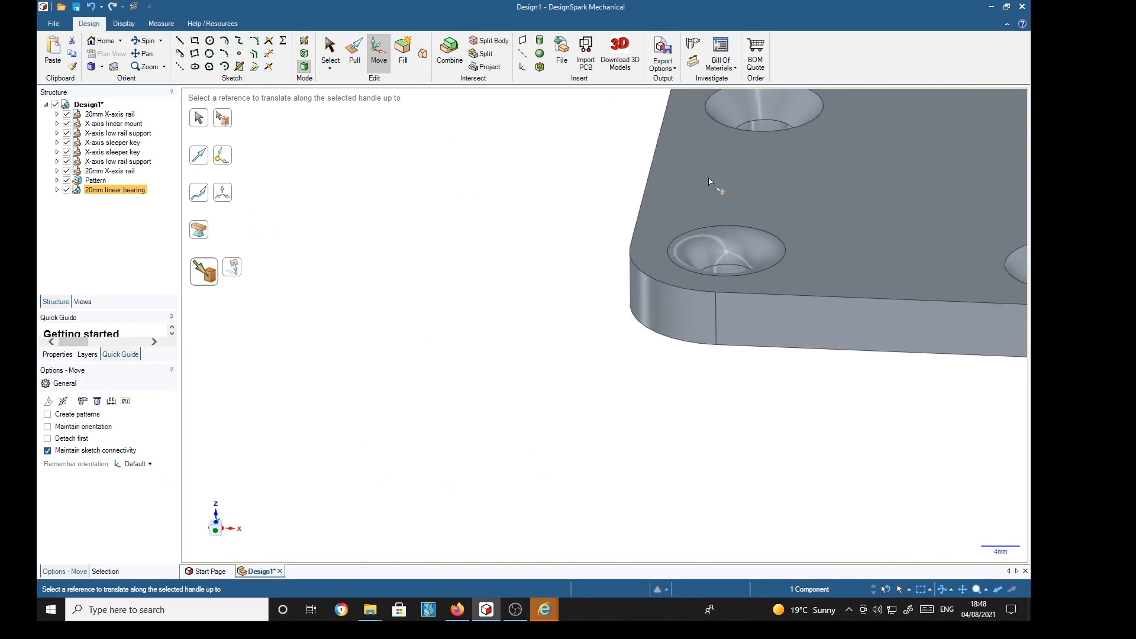
pyautogui.moveTo(741, 185); pyautogui.dragTo(745, 329, button='middle')
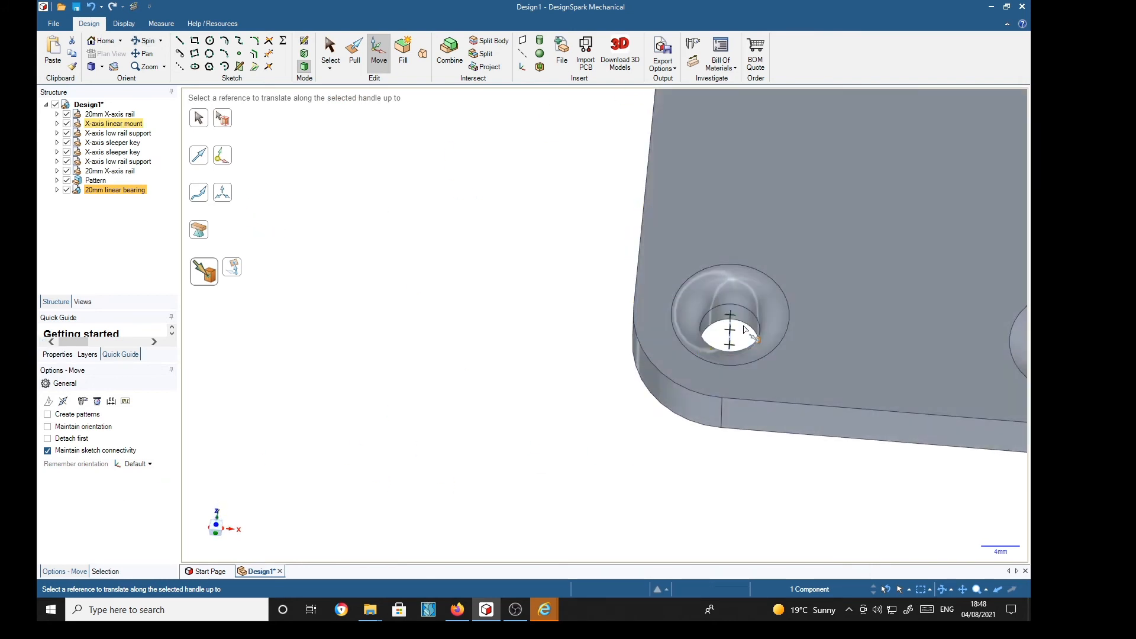
pyautogui.click(736, 312)
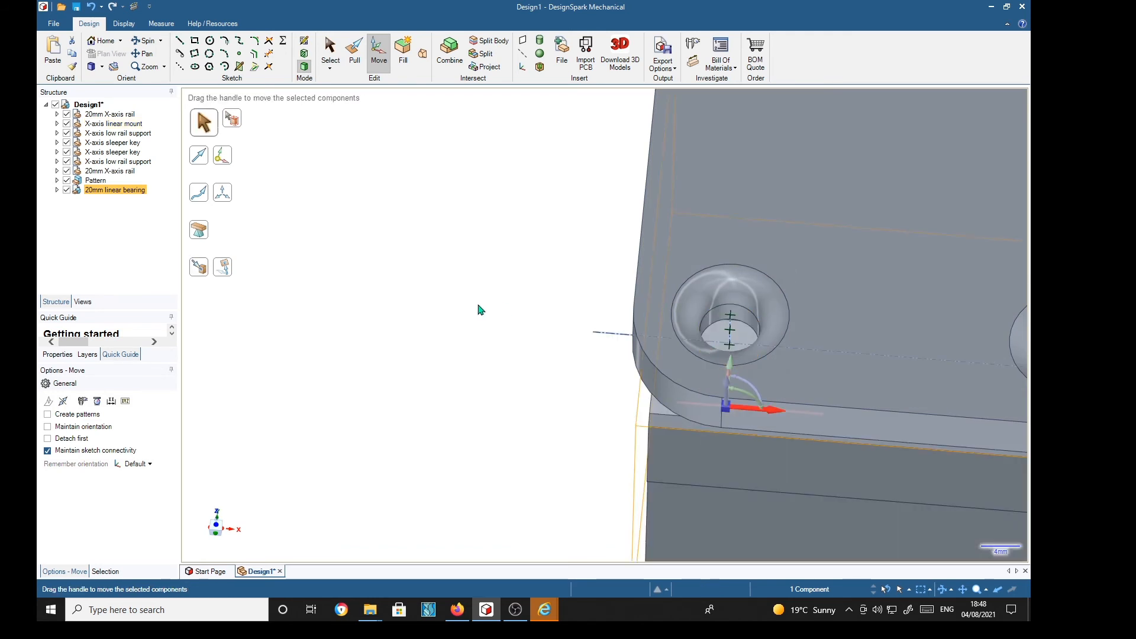
# Move the bearing along the Y axis up to the same corner hole so the two holes are concentric
pyautogui.moveTo(477, 265); pyautogui.dragTo(461, 312, button='middle')
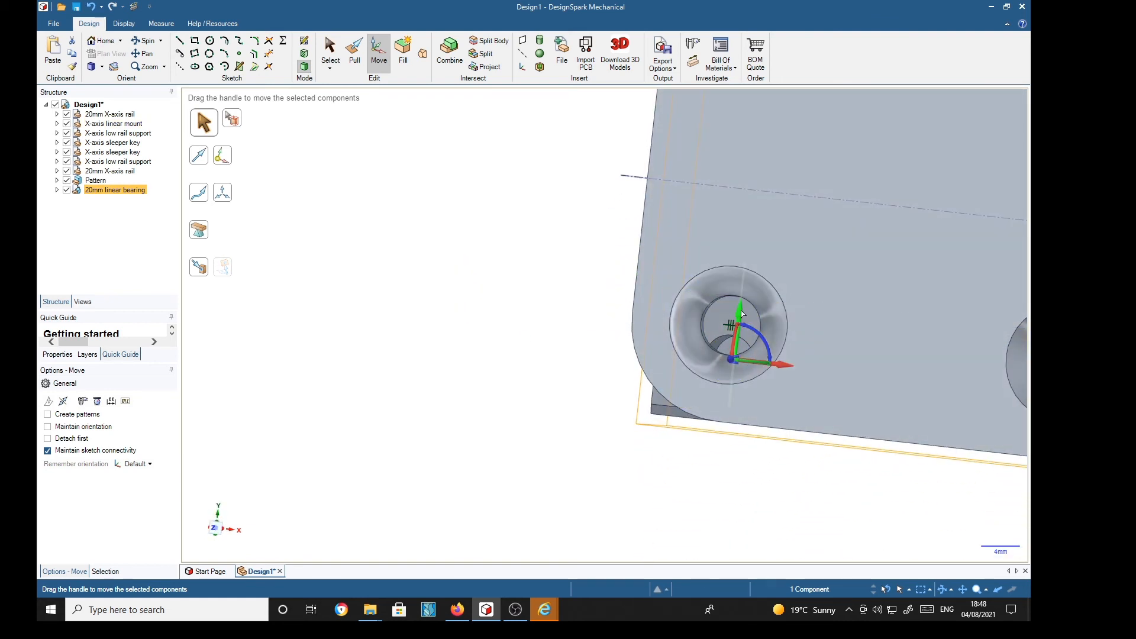
pyautogui.moveTo(550, 369); pyautogui.dragTo(552, 303, button='middle')
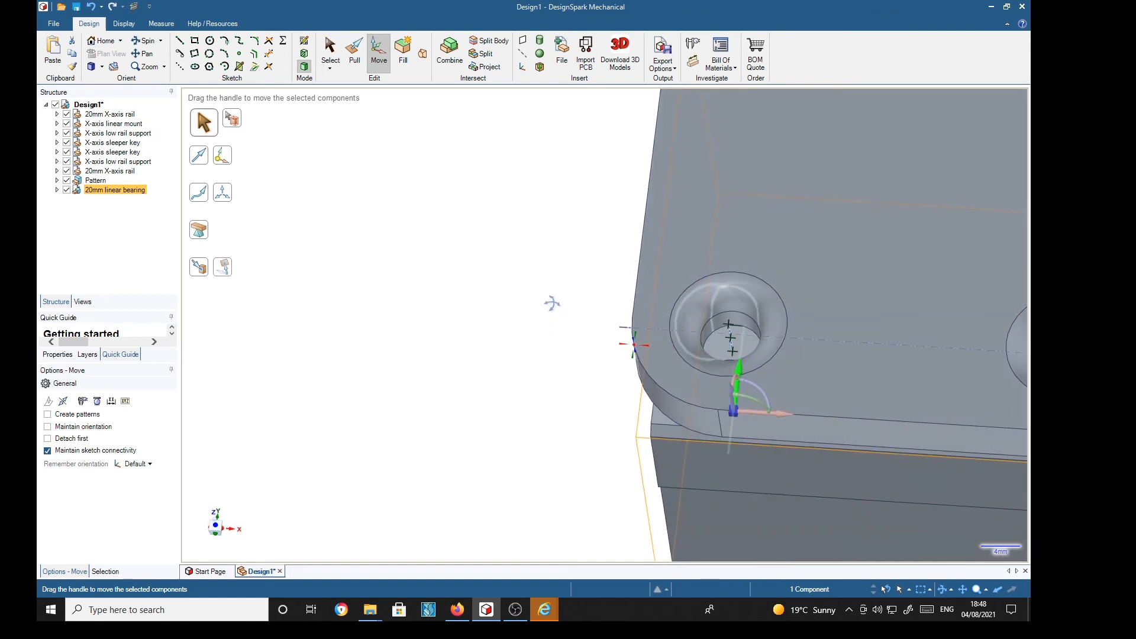
pyautogui.click(199, 267)
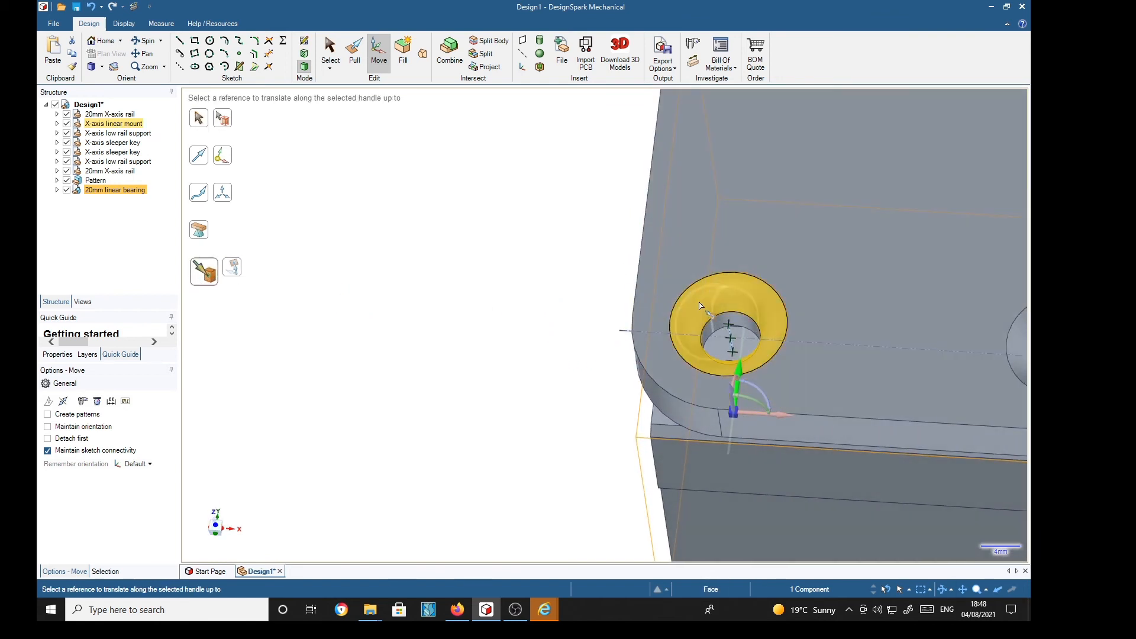
pyautogui.click(733, 320)
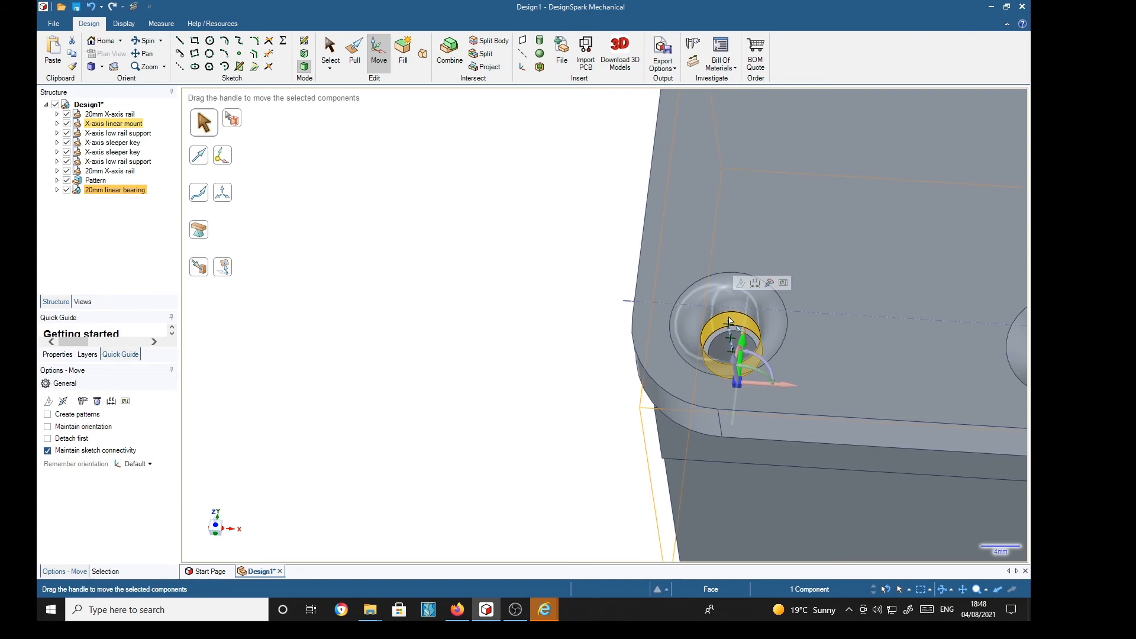
# Copy the bearing along the Y axis up to the inner countersunk hole near the mount's opposite long edge
pyautogui.moveTo(431, 249); pyautogui.dragTo(436, 304, button='middle')
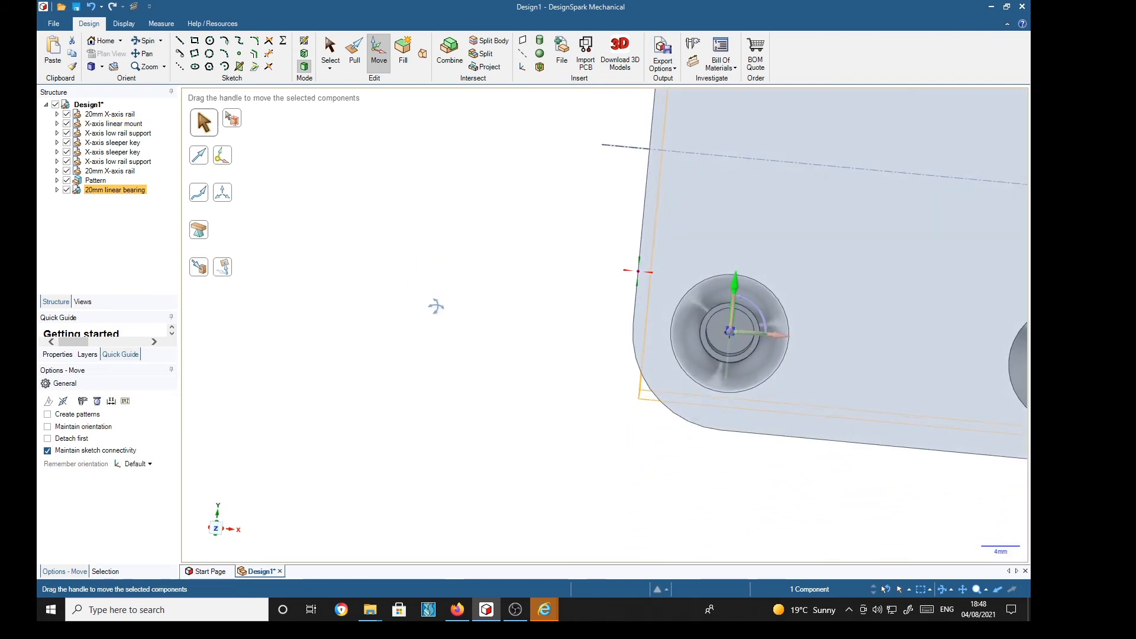
pyautogui.scroll(-4, 490, 221)
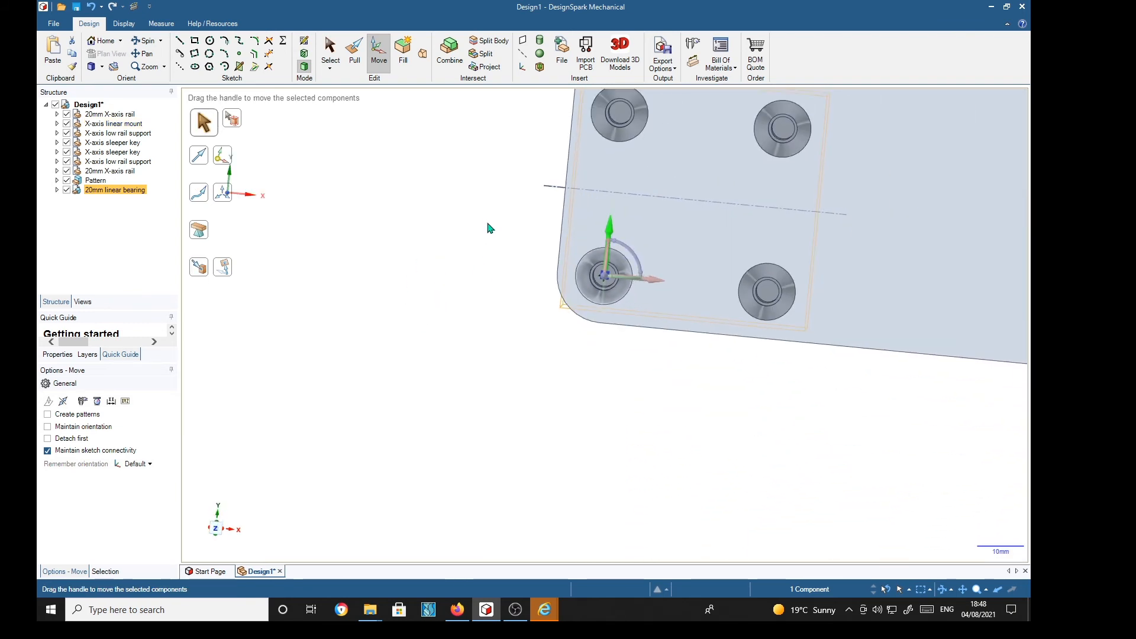
pyautogui.moveTo(426, 340); pyautogui.dragTo(446, 294, button='middle')
pyautogui.moveTo(502, 342); pyautogui.dragTo(498, 332, button='middle')
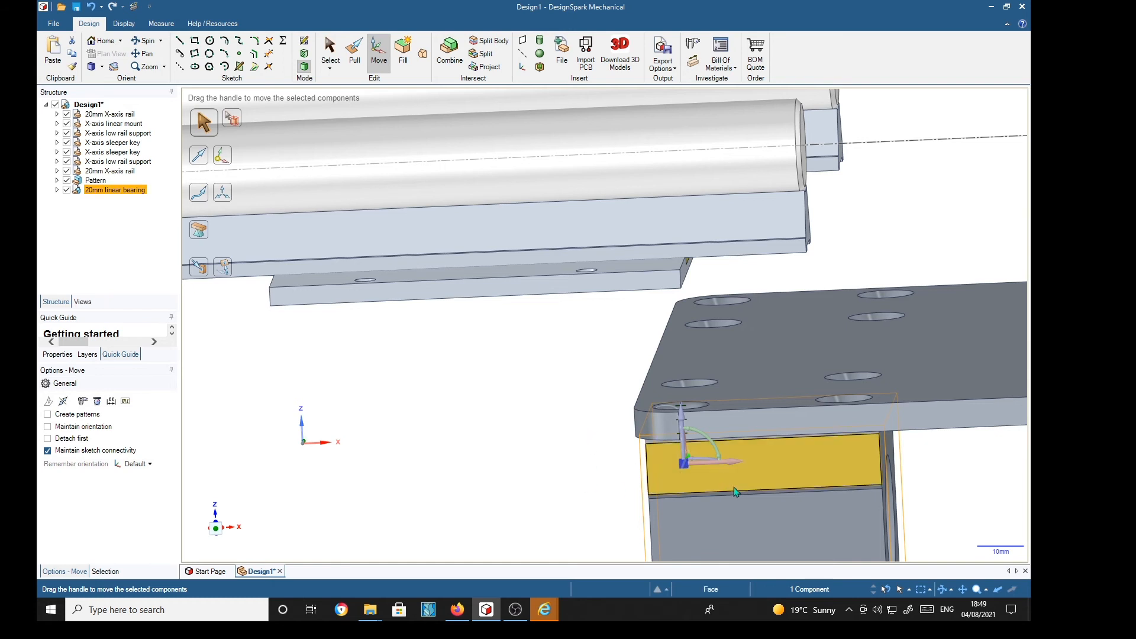
pyautogui.moveTo(530, 414); pyautogui.dragTo(539, 456, button='middle')
pyautogui.moveTo(530, 371); pyautogui.dragTo(509, 452, button='middle')
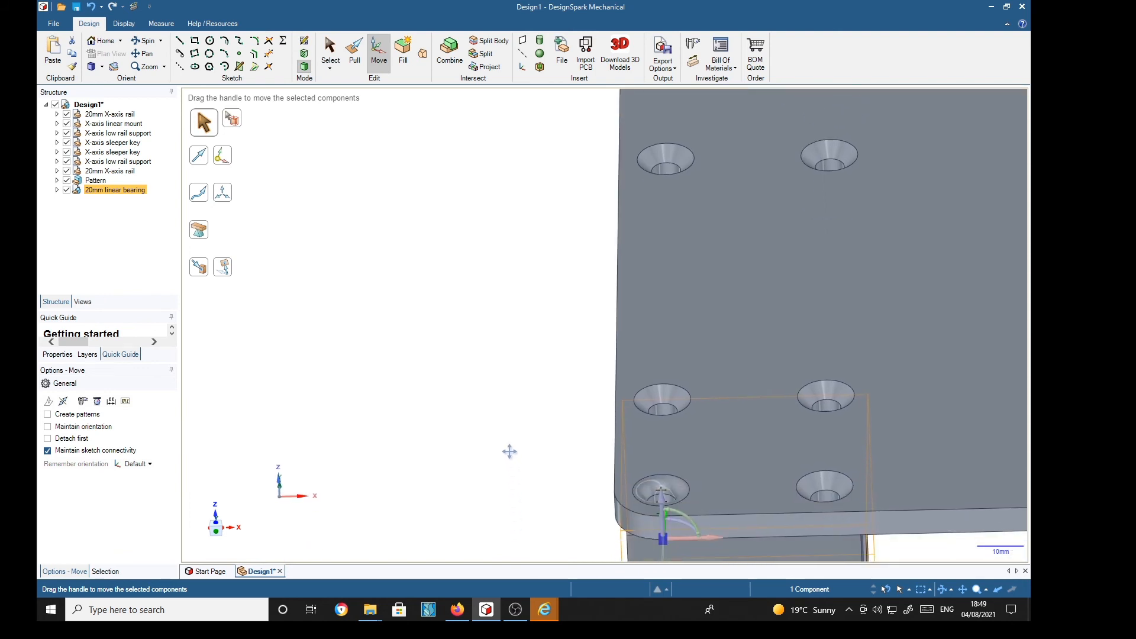
pyautogui.click(198, 269)
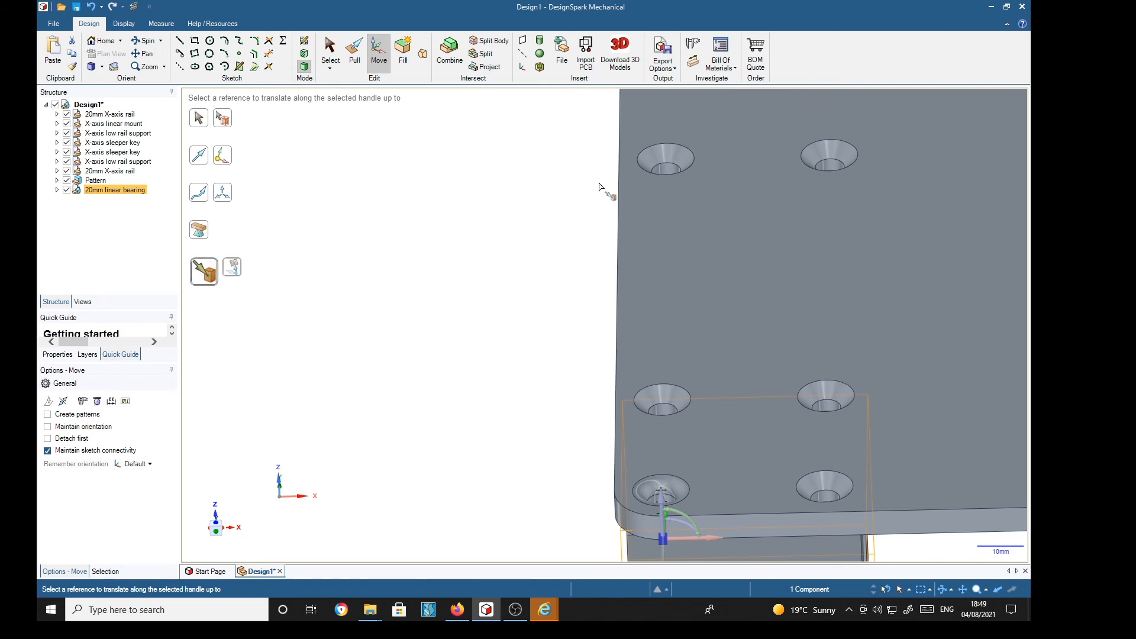
pyautogui.keyDown('ctrl'); pyautogui.click(670, 172); pyautogui.keyUp('ctrl')
# Copy the second bearing along the X axis up to the matching inner hole at the mount's other end
pyautogui.moveTo(376, 239); pyautogui.dragTo(424, 190, button='middle')
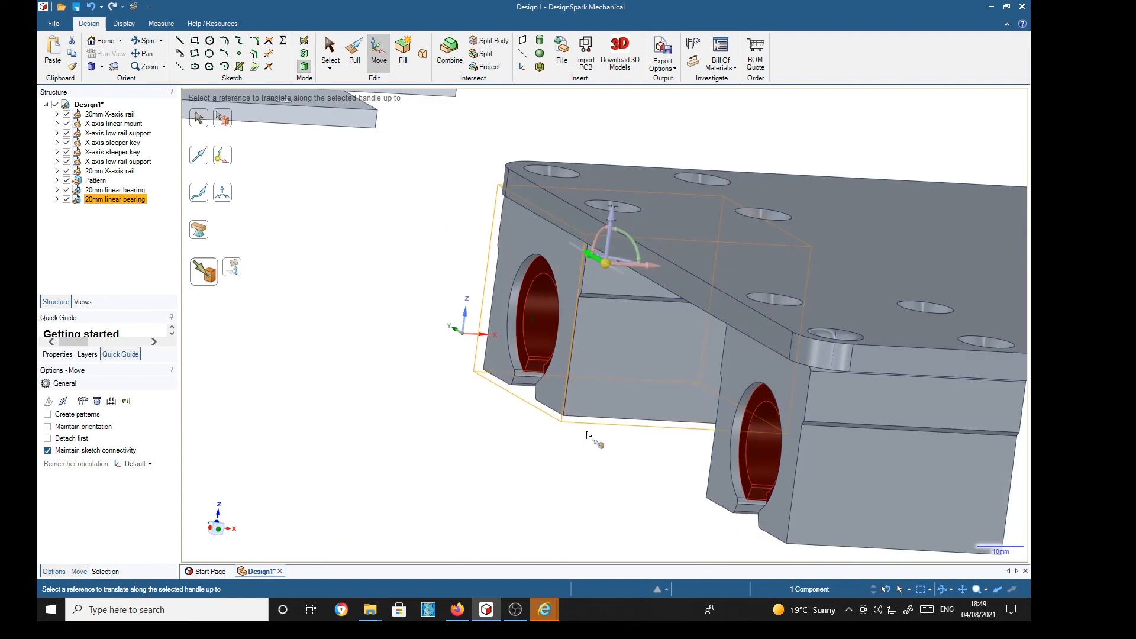
pyautogui.keyDown('shift'); pyautogui.moveTo(603, 506); pyautogui.dragTo(466, 530, button='middle'); pyautogui.keyUp('shift')
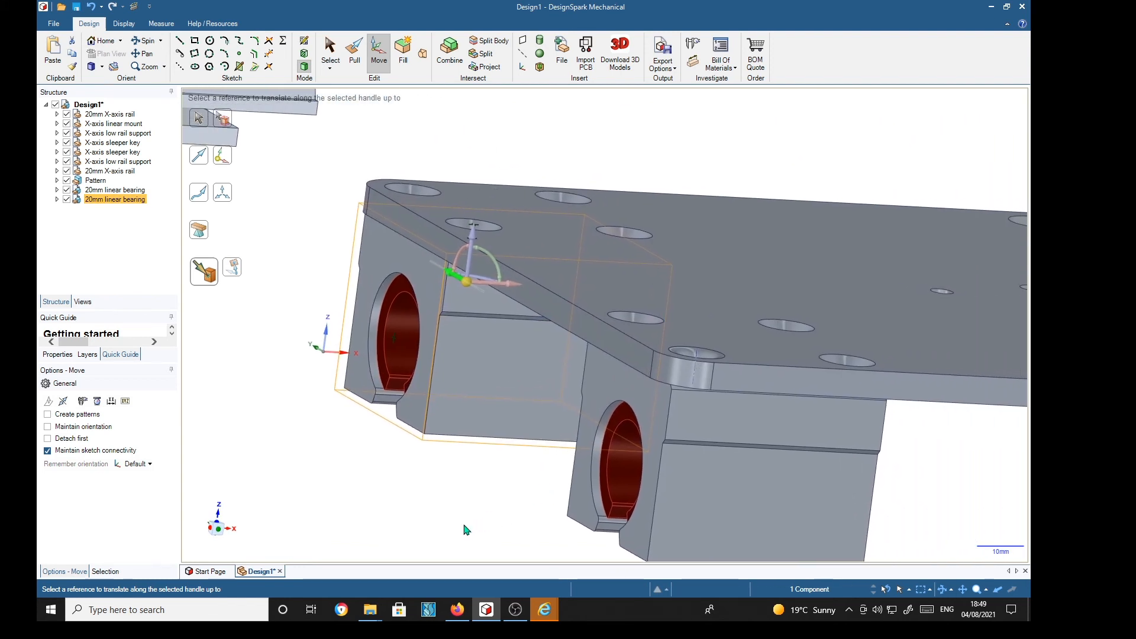
pyautogui.click(510, 286)
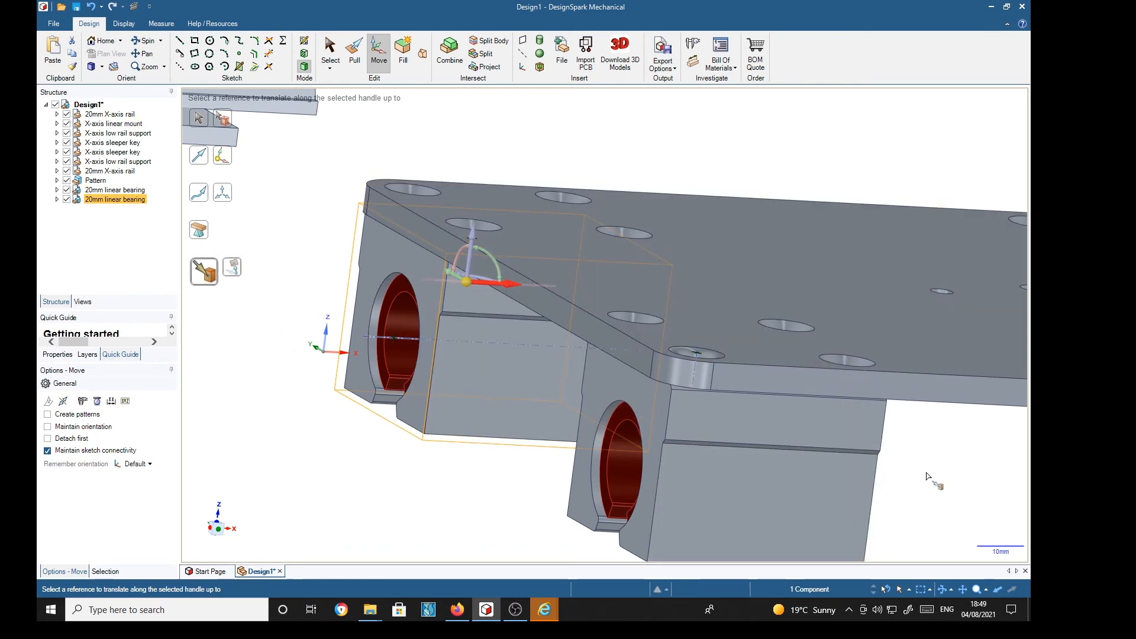
pyautogui.scroll(5, 558, 477)
pyautogui.moveTo(493, 496); pyautogui.dragTo(495, 526, button='middle')
pyautogui.moveTo(599, 336); pyautogui.dragTo(616, 254, button='middle')
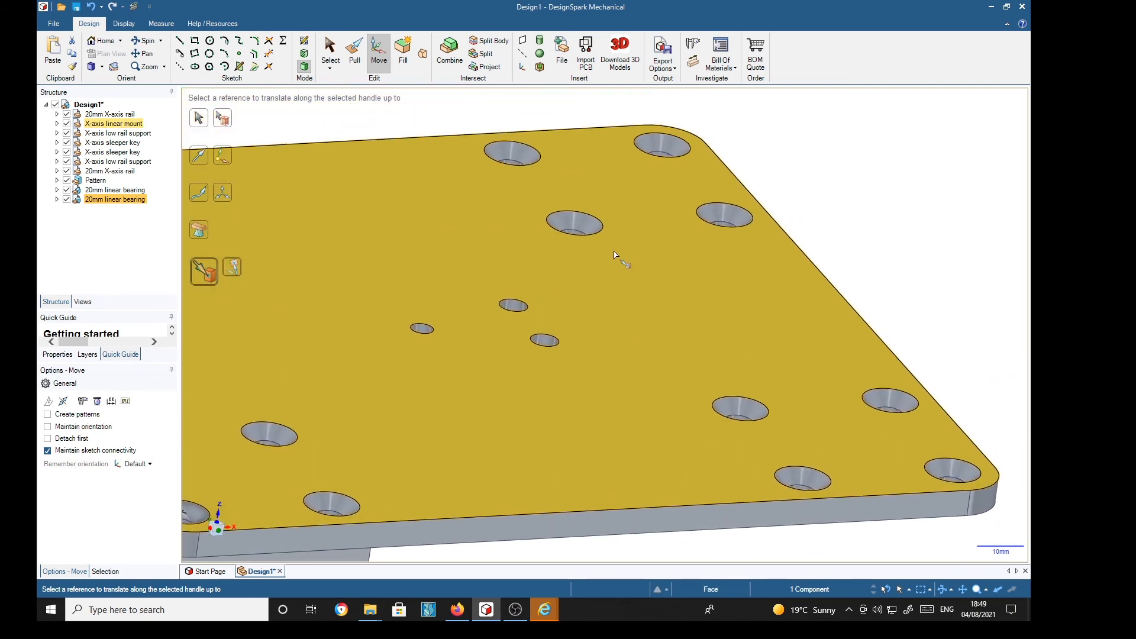
pyautogui.scroll(4, 610, 254)
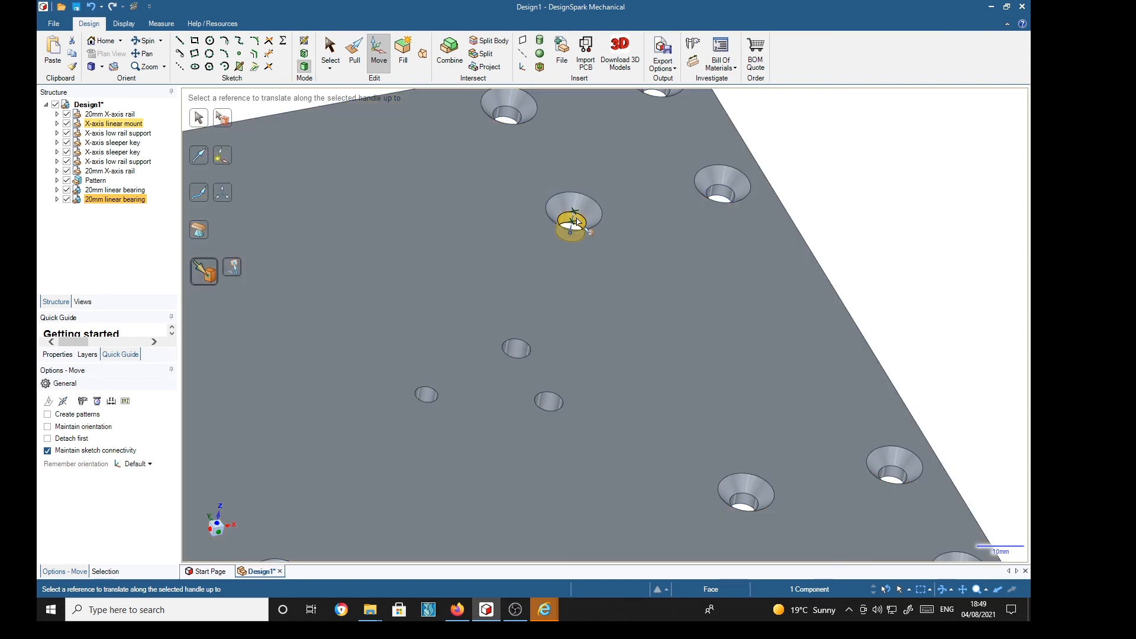
pyautogui.click(573, 222)
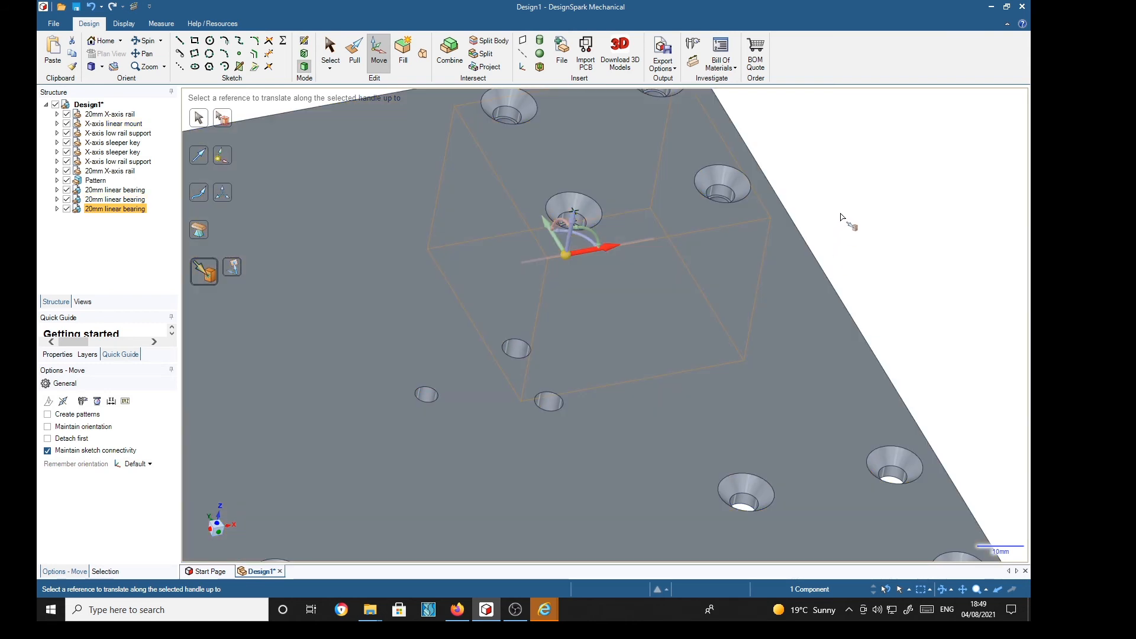
# Copy the third linear bearing up to the inner countersunk hole at the linear mount's last free corner
pyautogui.moveTo(844, 223); pyautogui.dragTo(811, 295, button='middle')
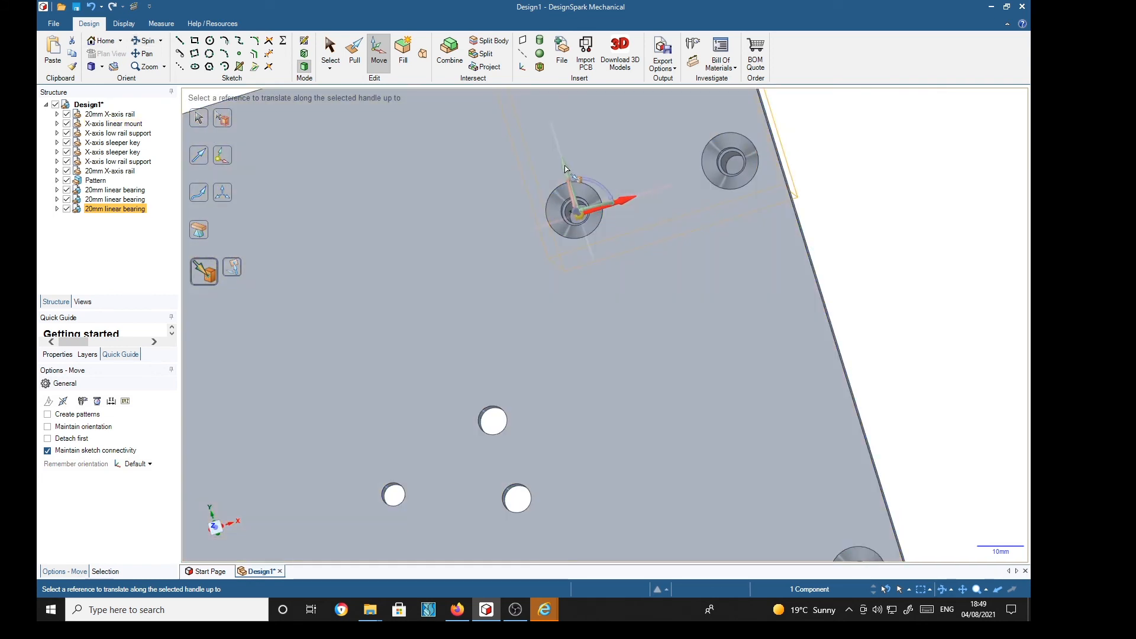
pyautogui.click(567, 172)
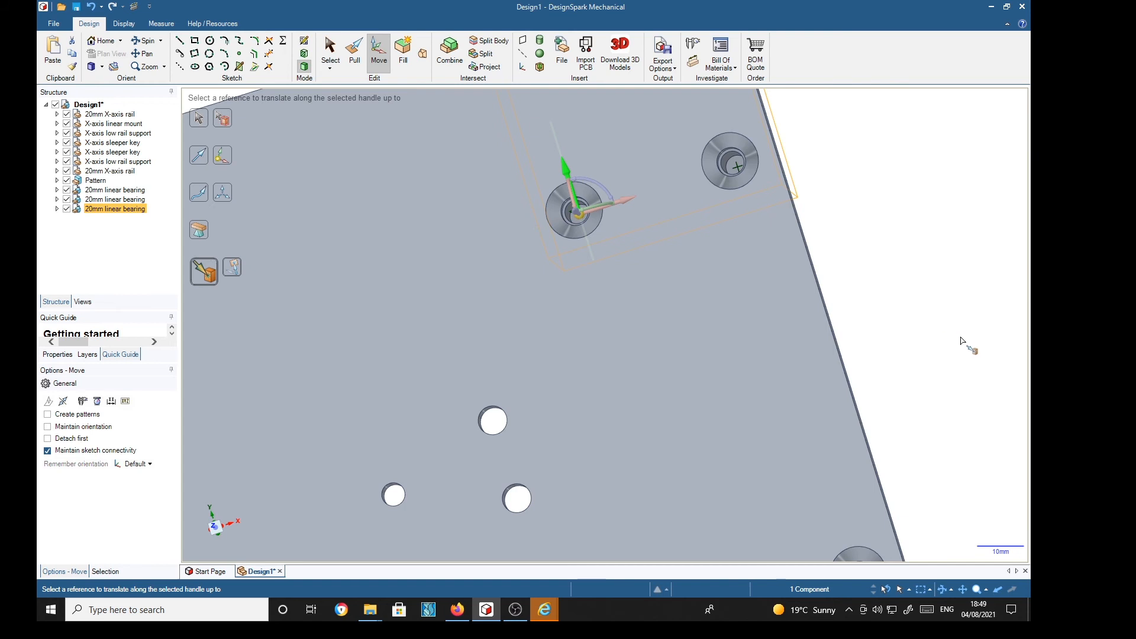
pyautogui.keyDown('shift'); pyautogui.moveTo(964, 343); pyautogui.dragTo(913, 203, button='middle'); pyautogui.keyUp('shift')
pyautogui.keyDown('shift'); pyautogui.moveTo(914, 255); pyautogui.dragTo(899, 177, button='middle'); pyautogui.keyUp('shift')
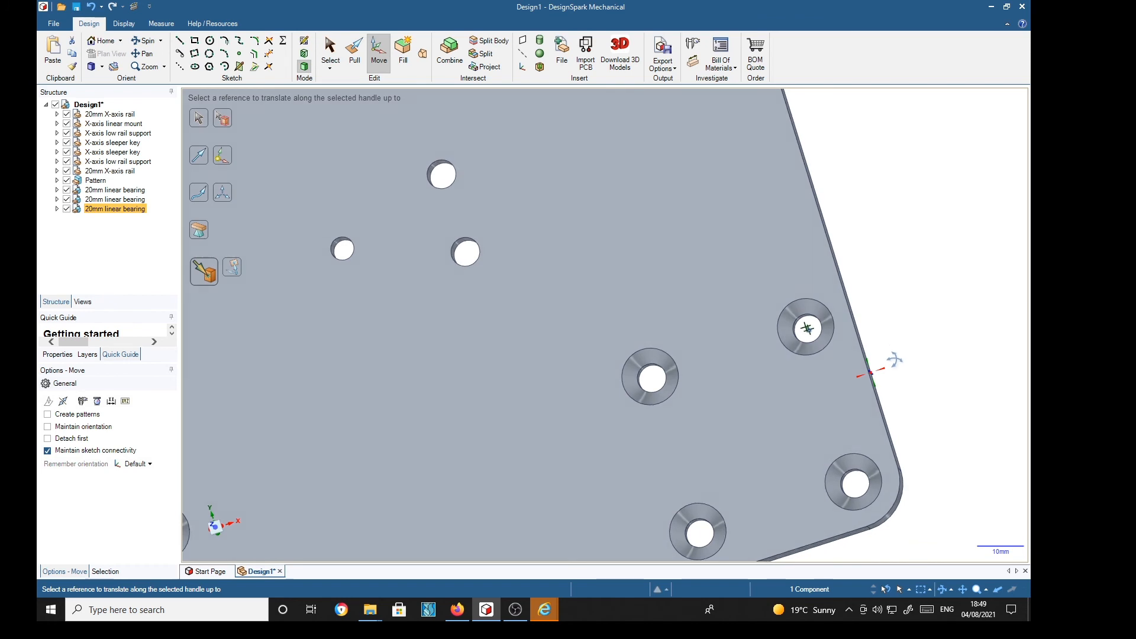
pyautogui.moveTo(894, 359); pyautogui.dragTo(880, 304, button='middle')
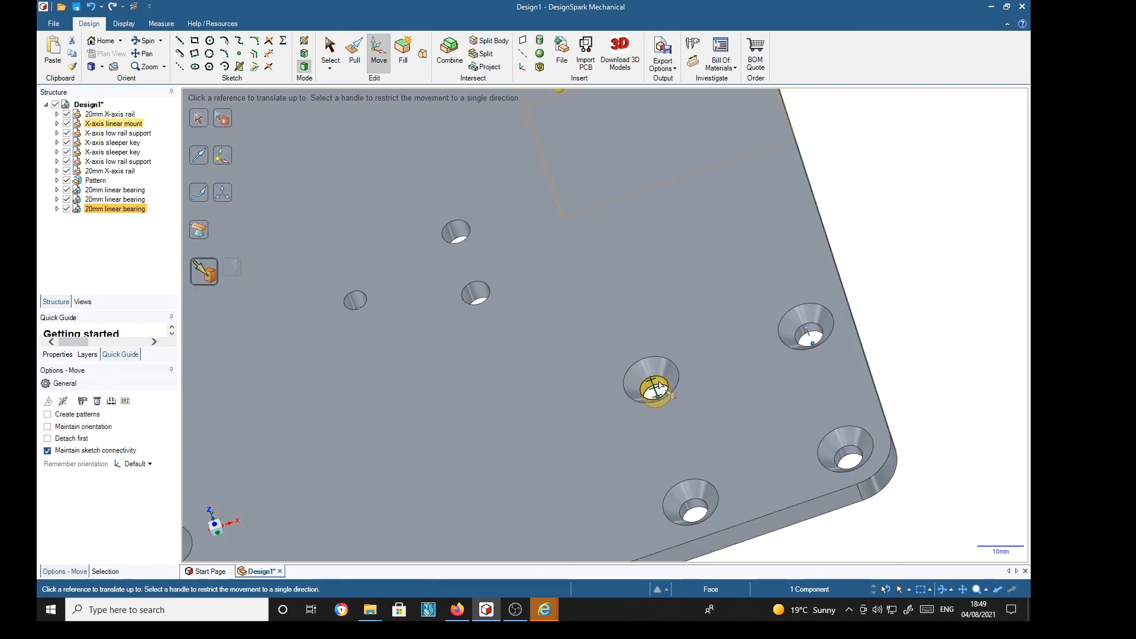
pyautogui.click(660, 387)
# Copy the selected linear bearing along the Y axis up to the countersunk hole beside the mount's front edge
pyautogui.scroll(-6, 961, 381)
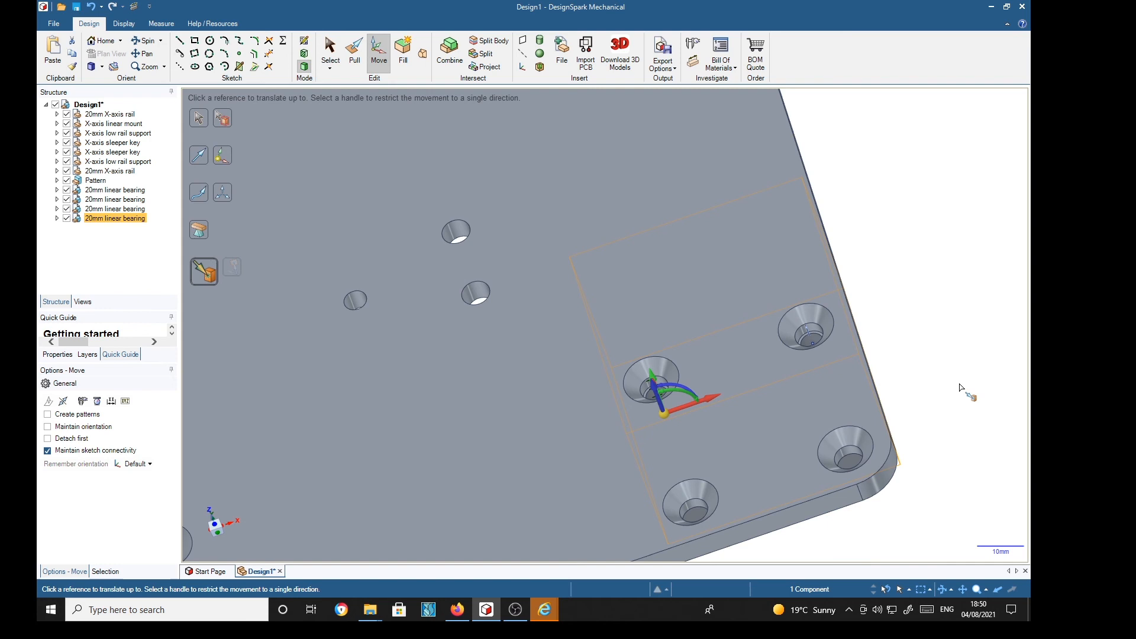
pyautogui.moveTo(904, 492); pyautogui.dragTo(922, 511, button='middle')
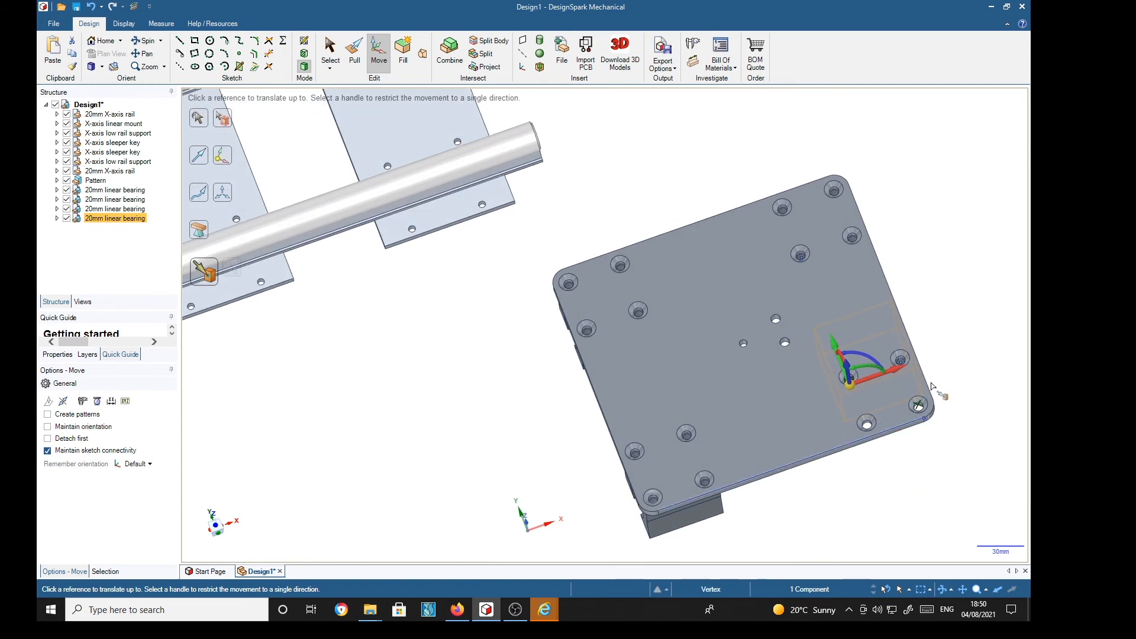
pyautogui.click(834, 345)
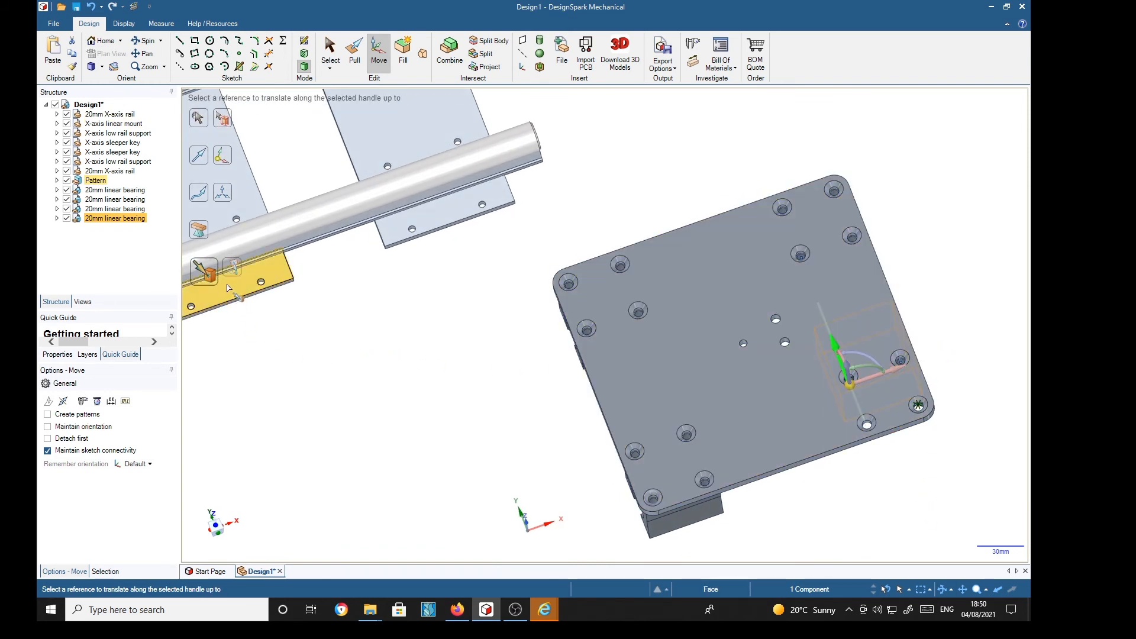
pyautogui.scroll(10, 902, 479)
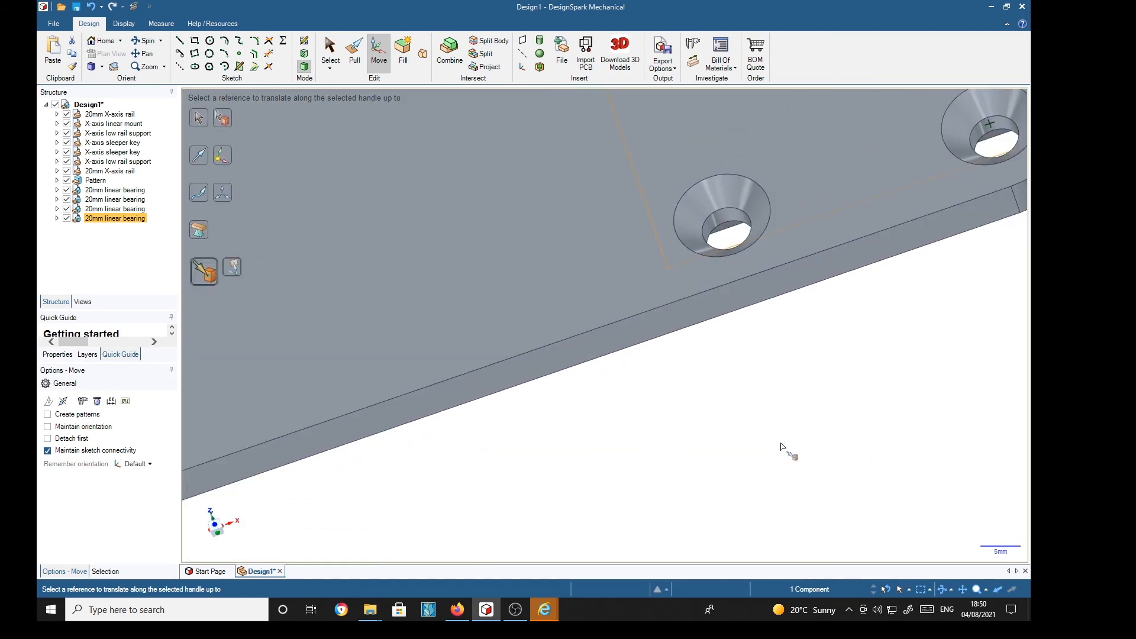
pyautogui.click(732, 219)
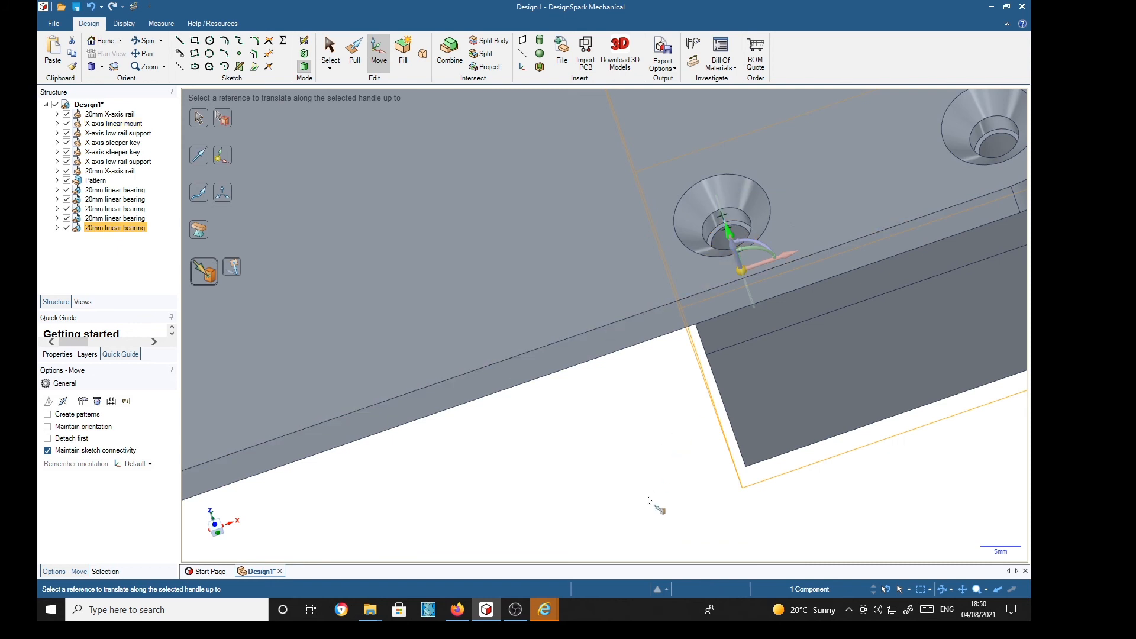
# Delete the surplus linear bearing that overlaps the corner bearing under the linear mount
pyautogui.scroll(-3, 651, 503)
pyautogui.scroll(-4, 633, 507)
pyautogui.moveTo(620, 518); pyautogui.dragTo(649, 193, button='middle')
pyautogui.moveTo(792, 388); pyautogui.dragTo(892, 337, button='middle')
pyautogui.keyDown('ctrl'); pyautogui.click(648, 400); pyautogui.keyUp('ctrl')
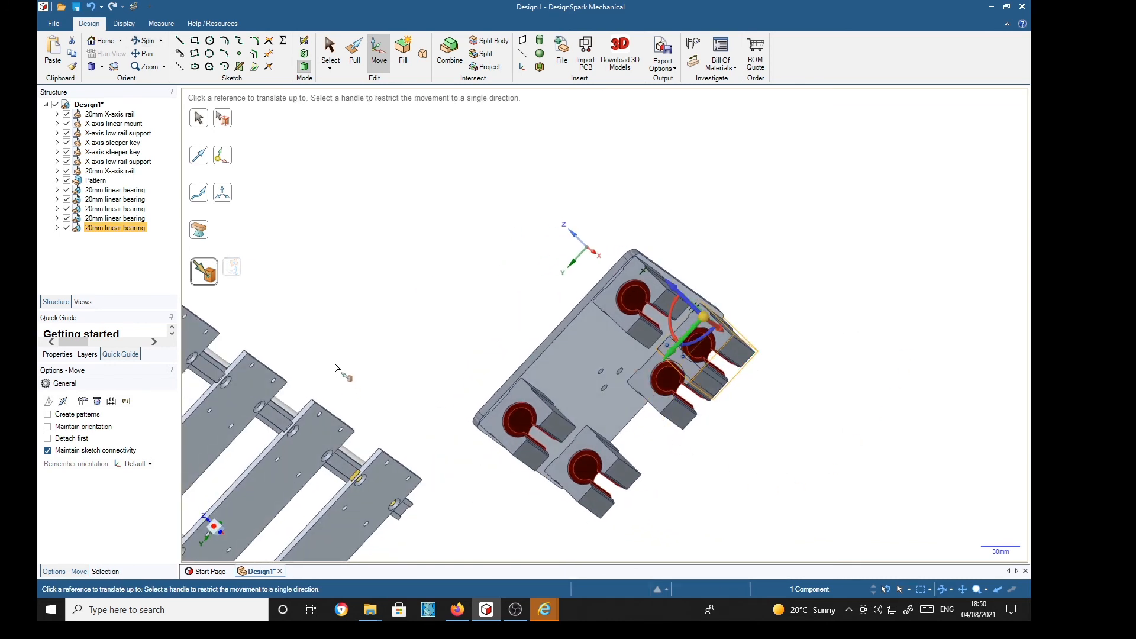
pyautogui.press('Escape')
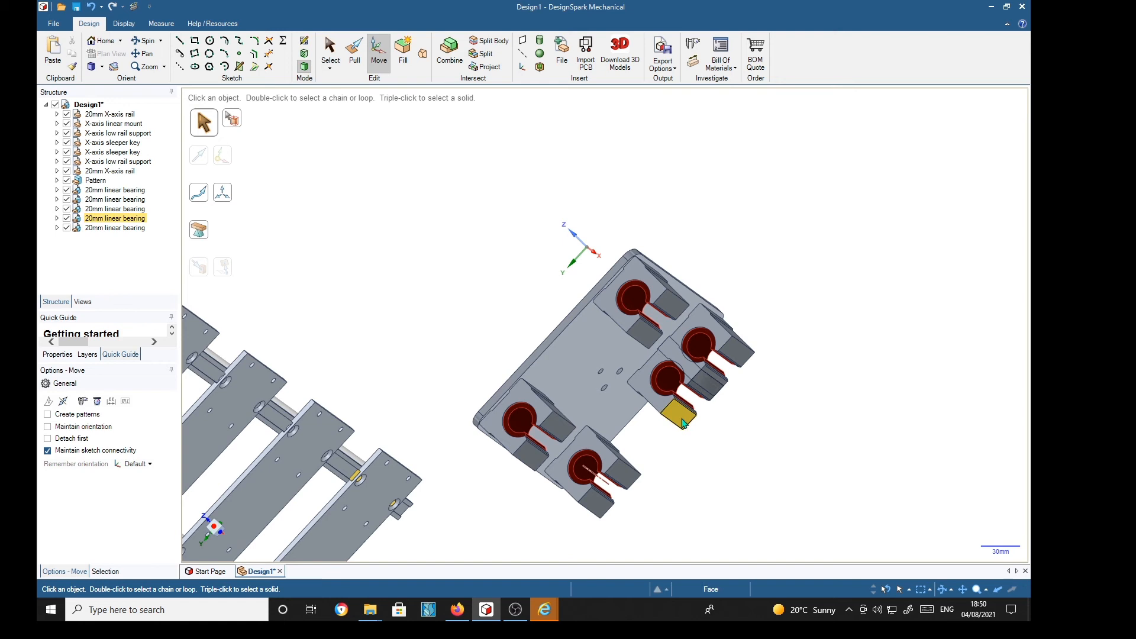
pyautogui.rightClick(137, 223)
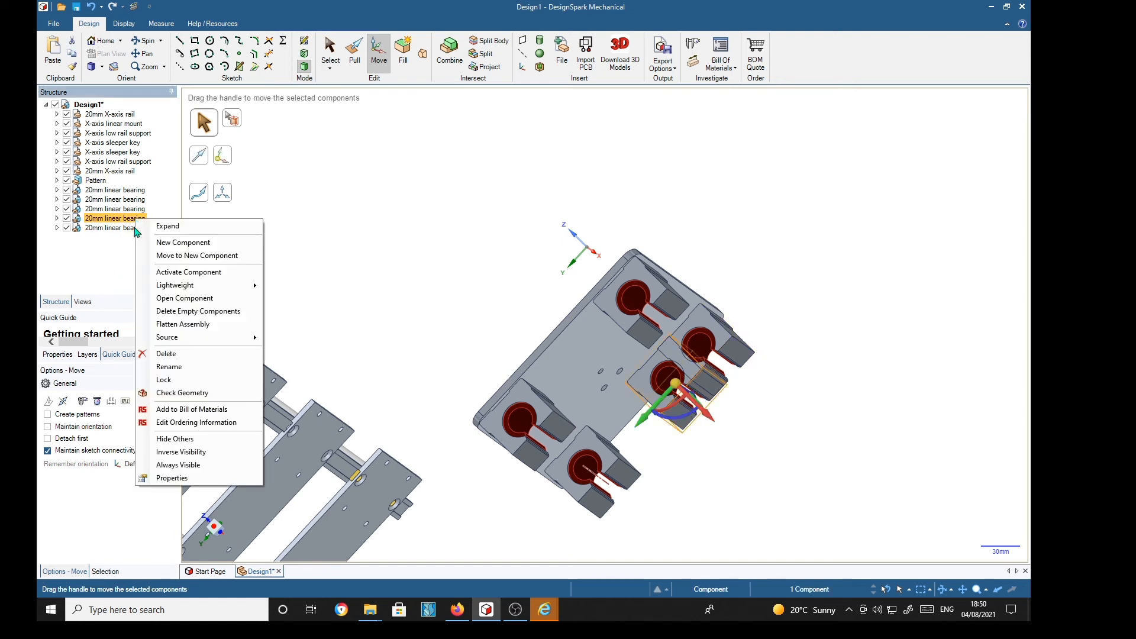
pyautogui.click(165, 355)
# Select the linear mount together with its four bearings as bodies and start the Move tool on them
pyautogui.moveTo(775, 396); pyautogui.dragTo(820, 522, button='middle')
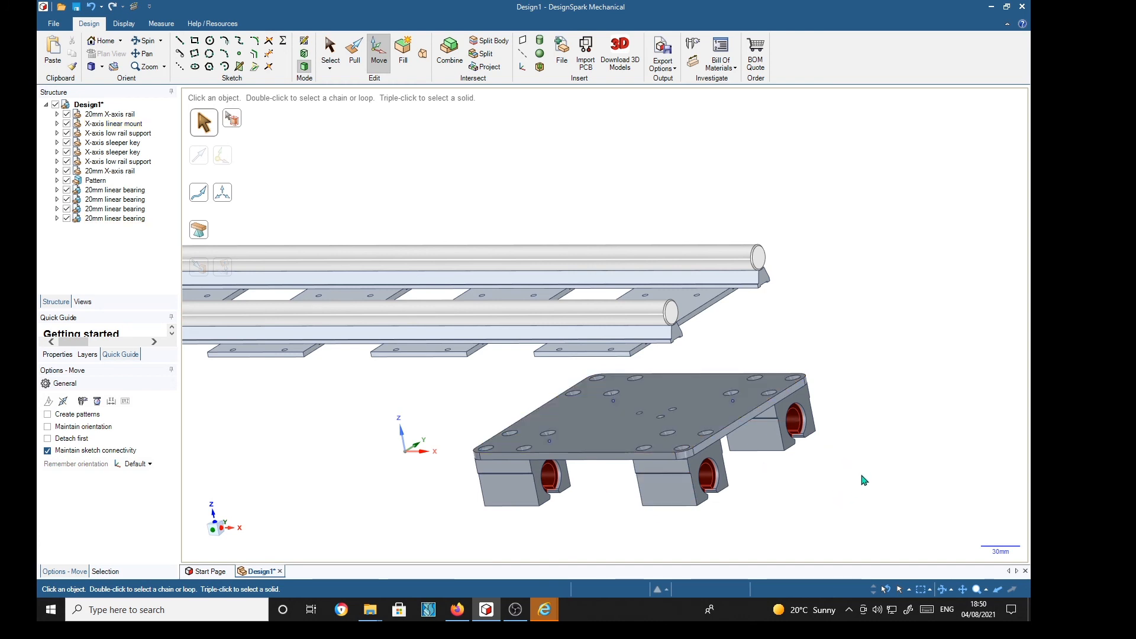
pyautogui.moveTo(817, 524); pyautogui.dragTo(618, 561, button='middle')
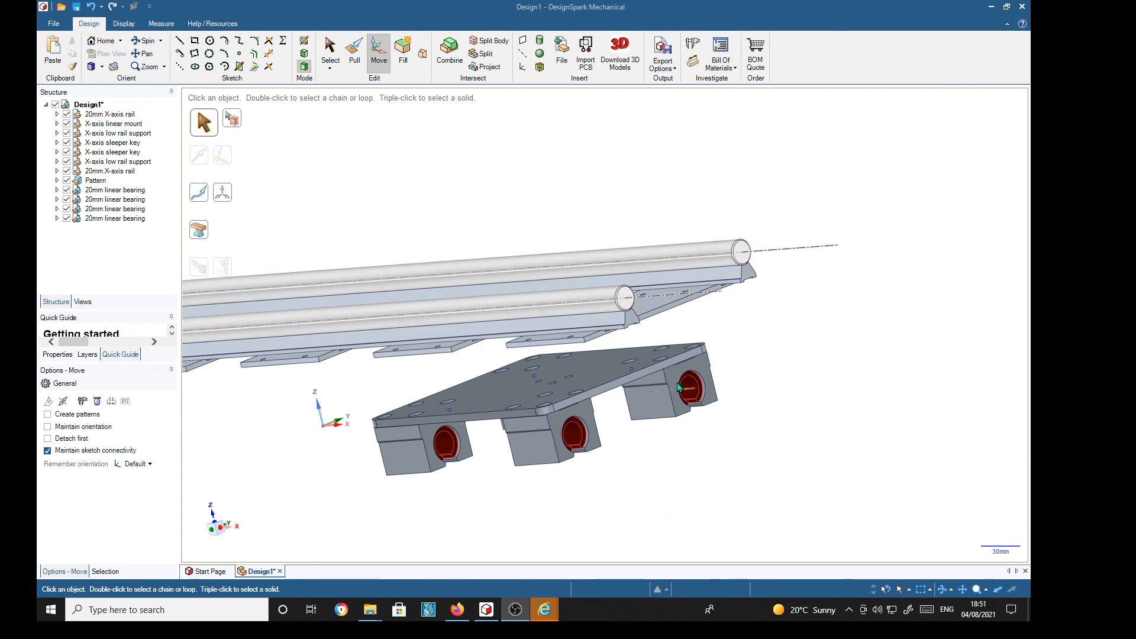
pyautogui.moveTo(647, 482); pyautogui.dragTo(783, 477, button='middle')
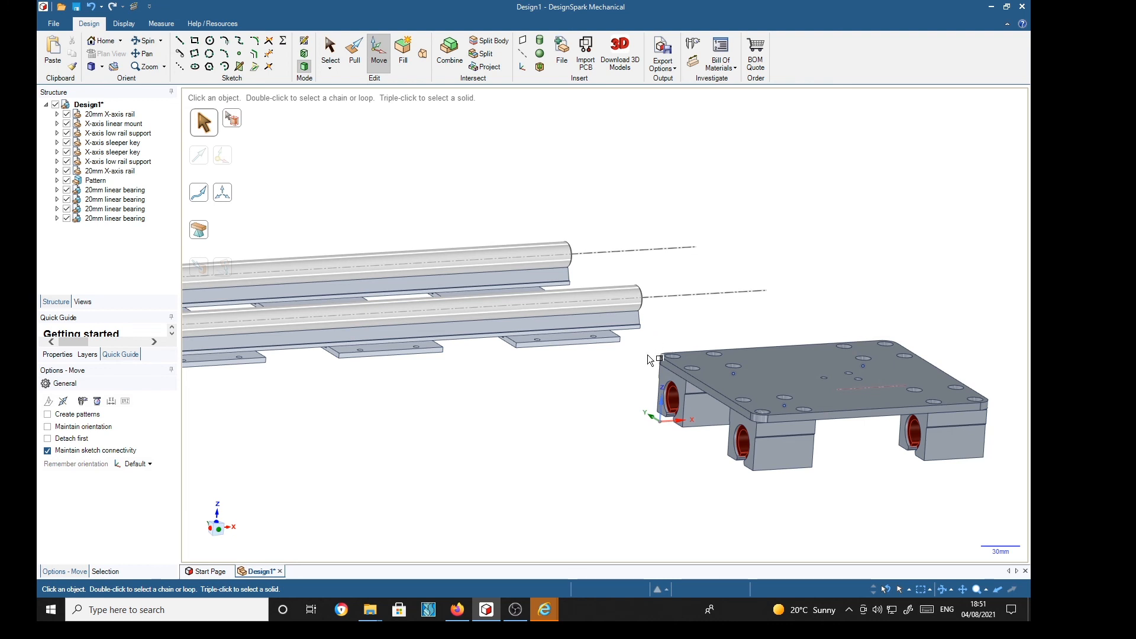
pyautogui.press('s')
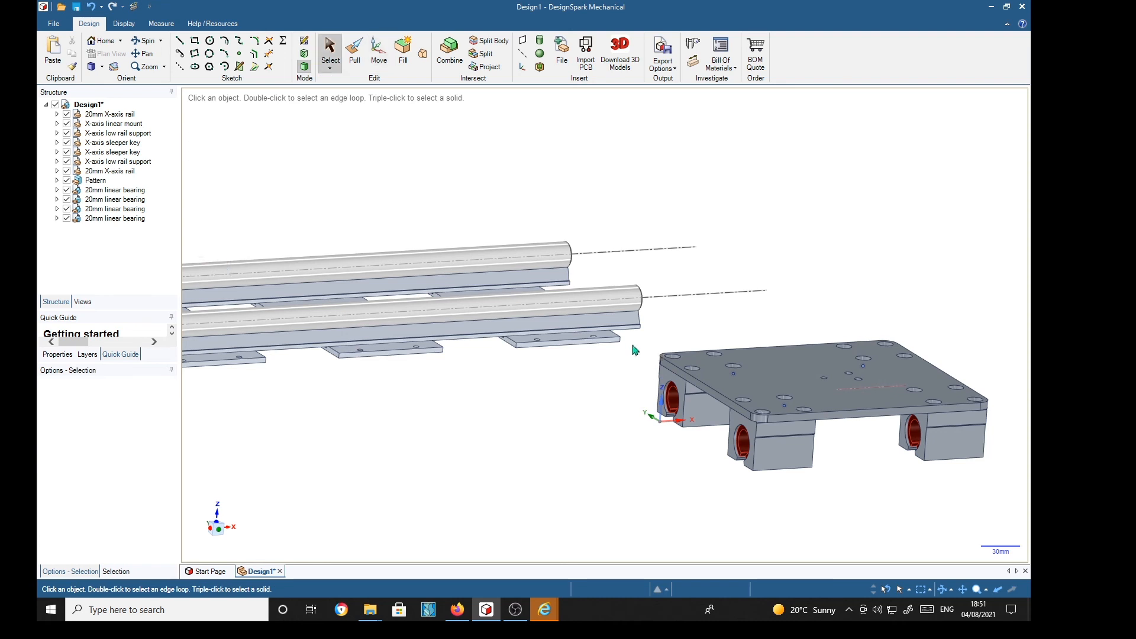
pyautogui.moveTo(653, 390); pyautogui.dragTo(1003, 496)
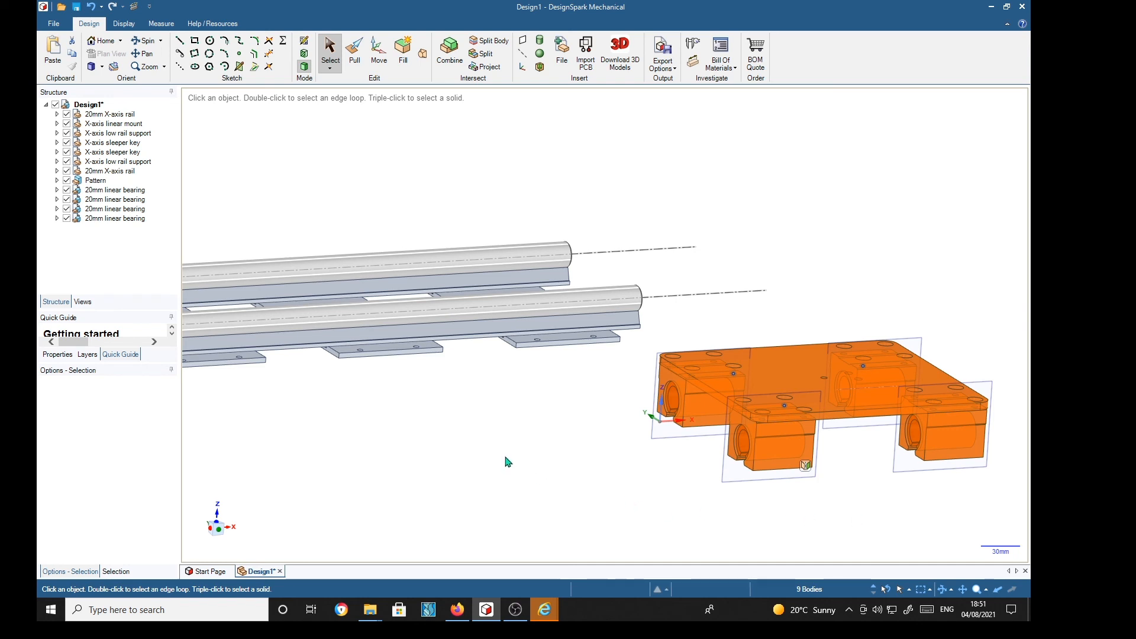
pyautogui.click(379, 54)
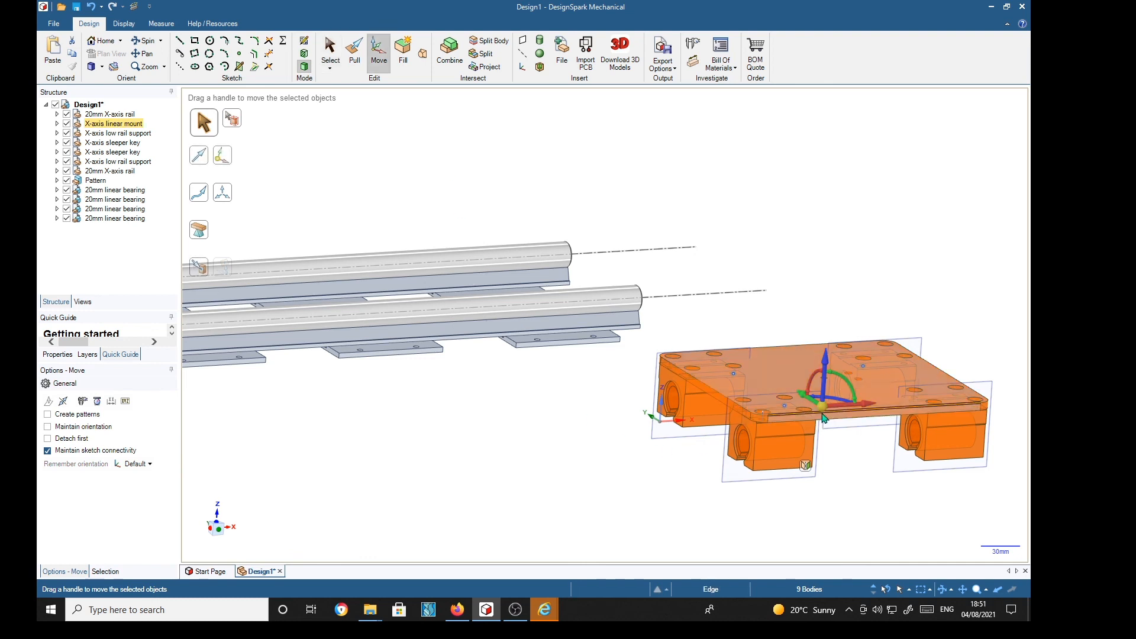
# Anchor the Move handle on the near bearing's bore axis and move the selected bodies along the Y axis up to the near rail
pyautogui.scroll(3, 862, 503)
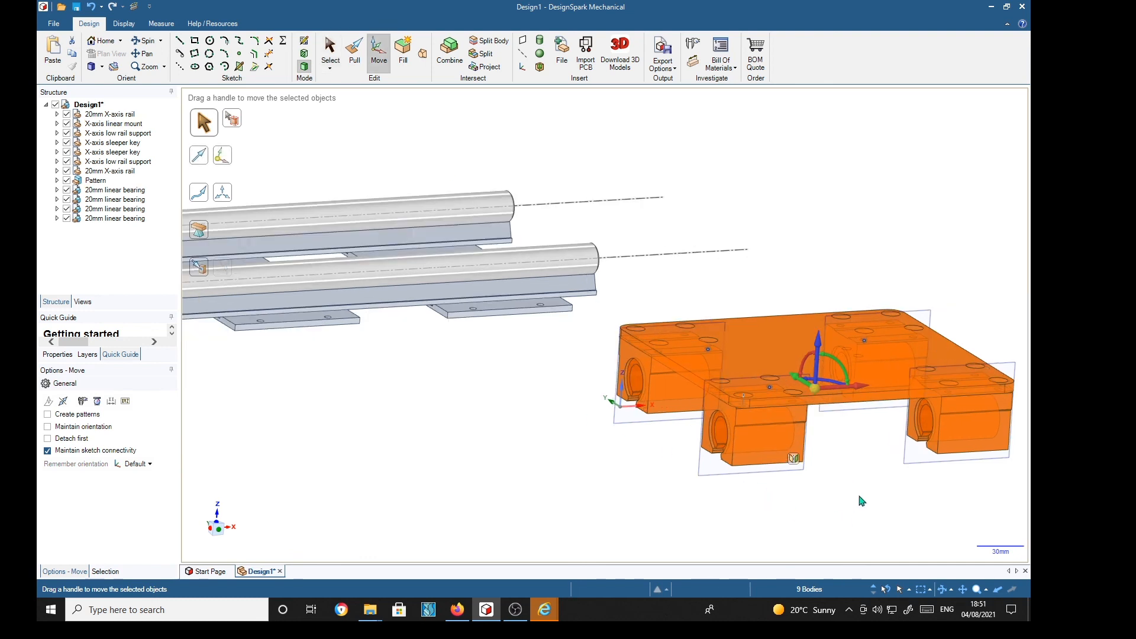
pyautogui.scroll(1, 862, 443)
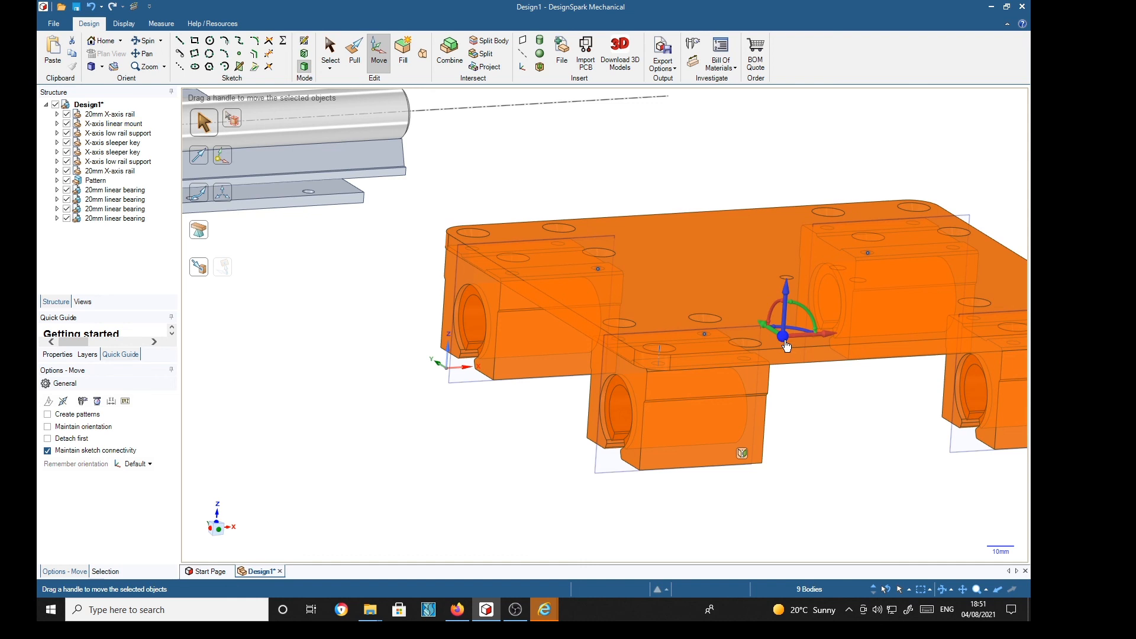
pyautogui.moveTo(785, 341); pyautogui.dragTo(725, 369)
pyautogui.moveTo(640, 405); pyautogui.dragTo(621, 418)
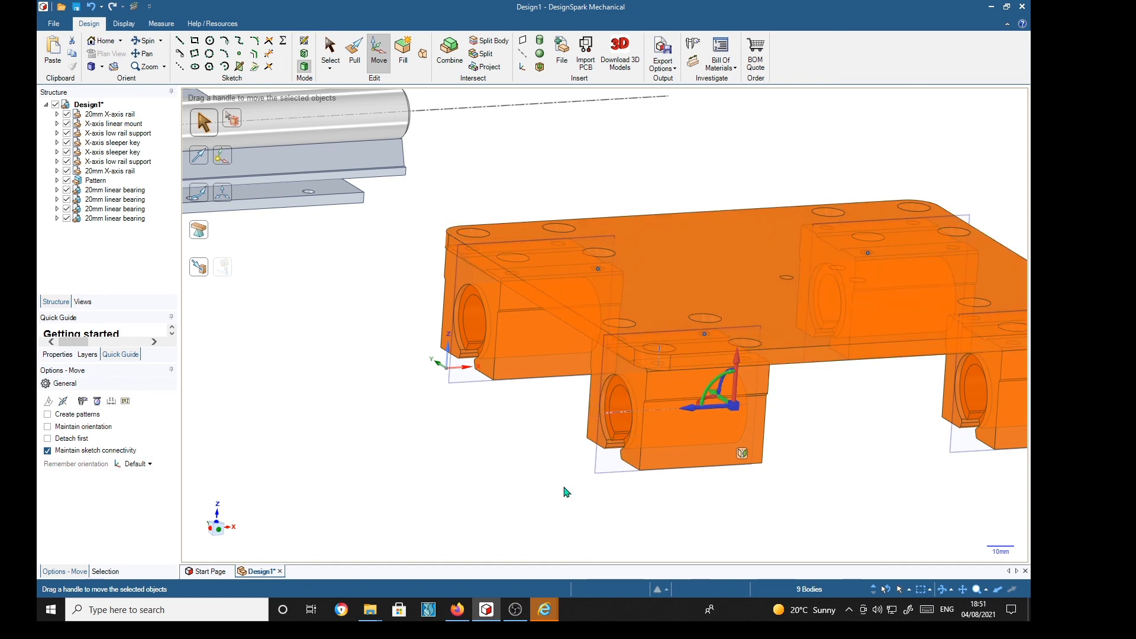
pyautogui.click(723, 401)
pyautogui.click(206, 272)
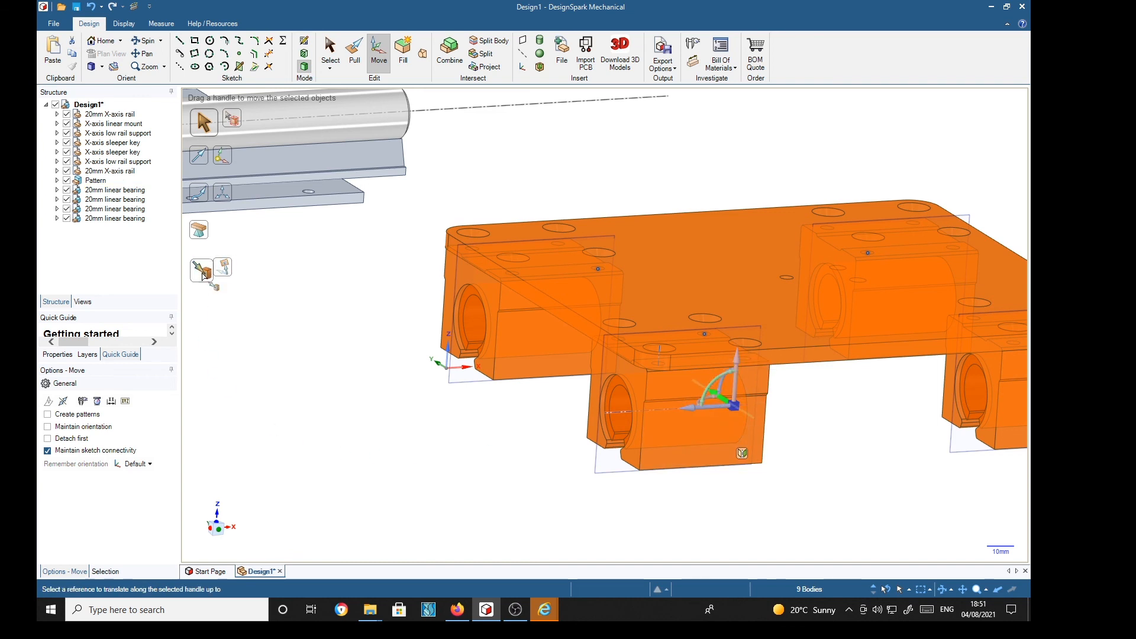
pyautogui.click(308, 128)
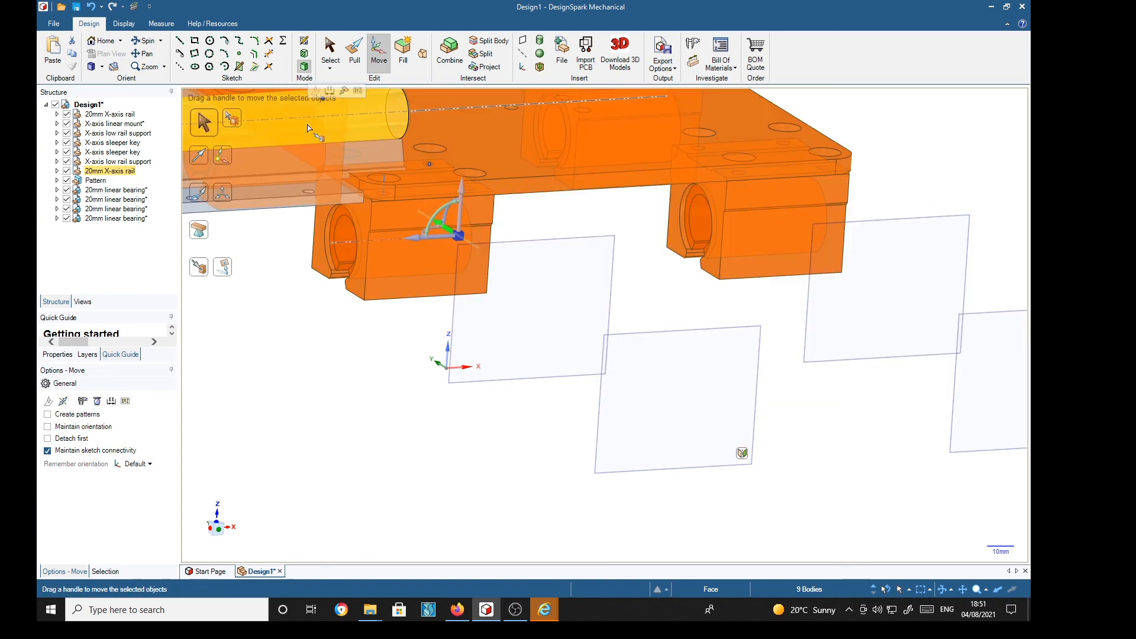
# Move the mount and bearings along the Z axis up to the same rail so the bores are concentric with it
pyautogui.click(462, 191)
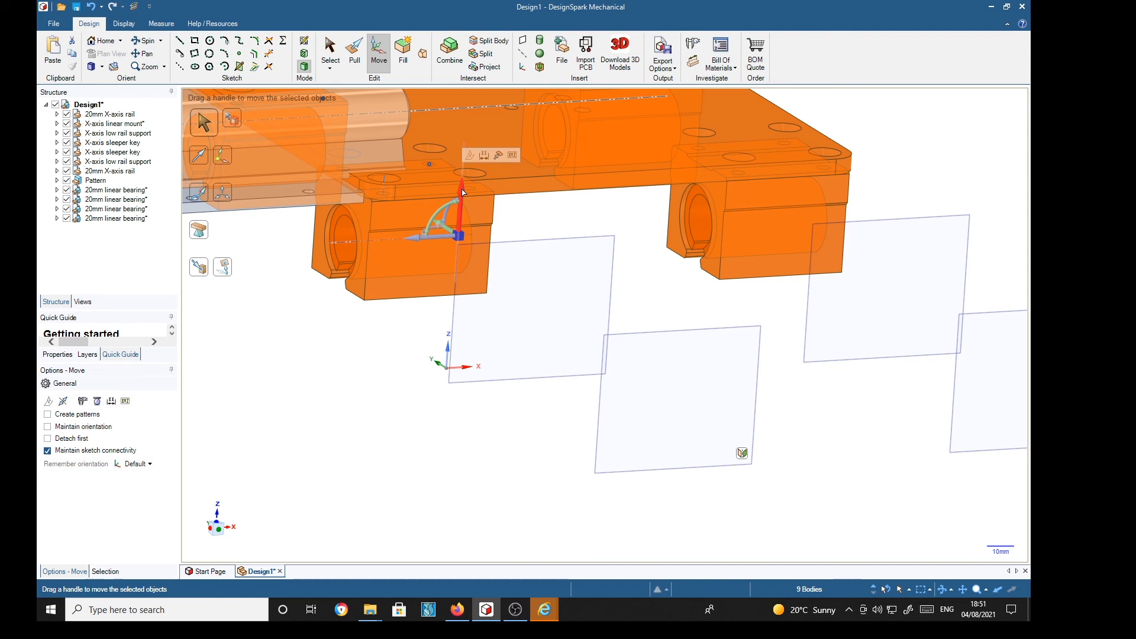
pyautogui.click(203, 271)
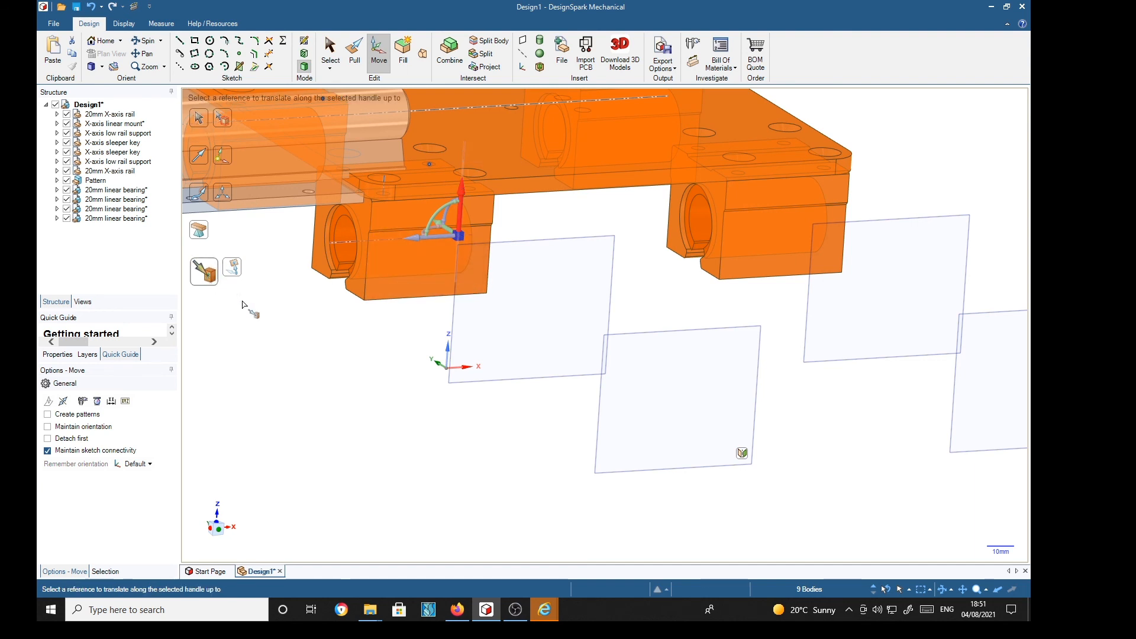
pyautogui.click(379, 131)
pyautogui.keyDown('shift'); pyautogui.moveTo(380, 287); pyautogui.dragTo(556, 475, button='middle'); pyautogui.keyUp('shift')
pyautogui.click(549, 380)
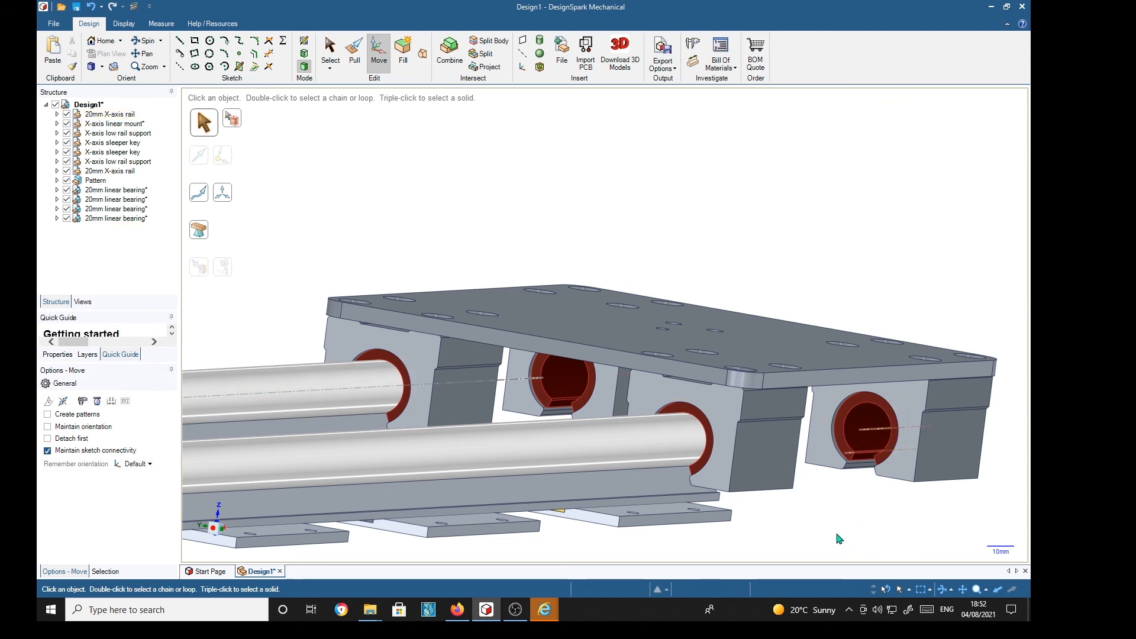
pyautogui.scroll(-5, 839, 538)
pyautogui.moveTo(827, 457); pyautogui.dragTo(635, 470, button='middle')
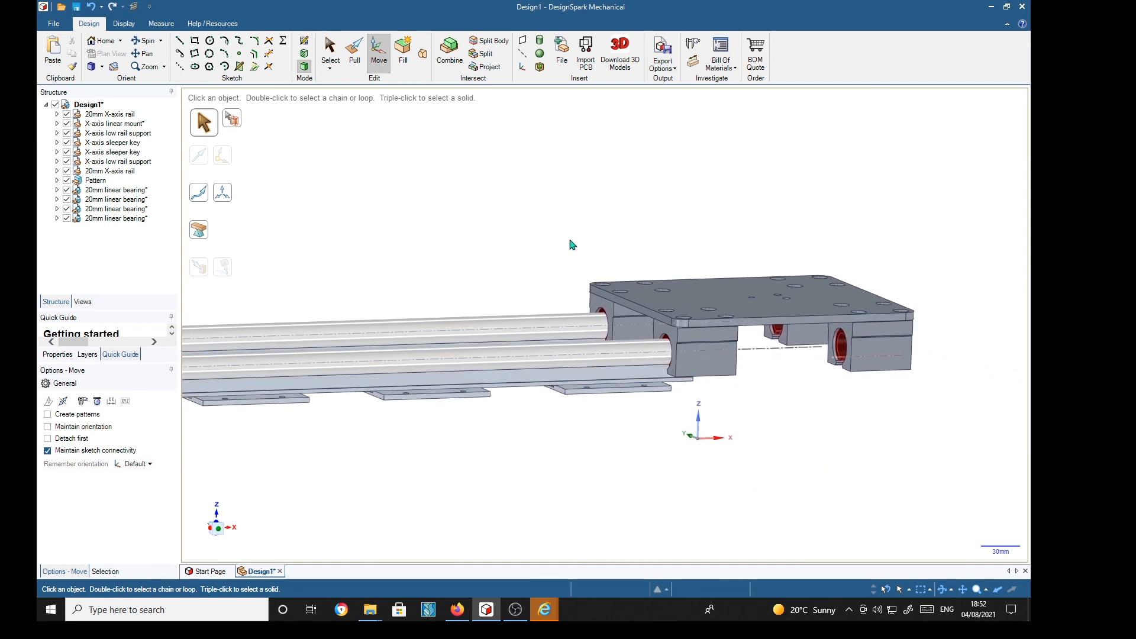
pyautogui.moveTo(571, 241); pyautogui.dragTo(958, 379)
pyautogui.moveTo(729, 490); pyautogui.dragTo(714, 515, button='middle')
pyautogui.click(628, 497)
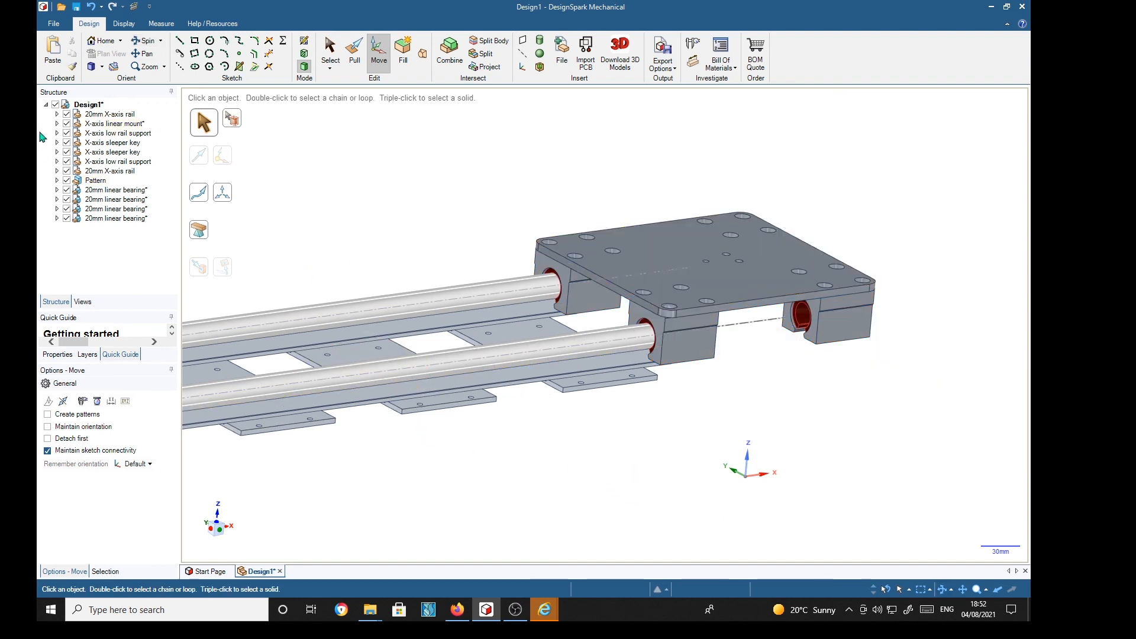
# Select the X-axis linear mount and all four 20mm linear bearing components
pyautogui.click(112, 128)
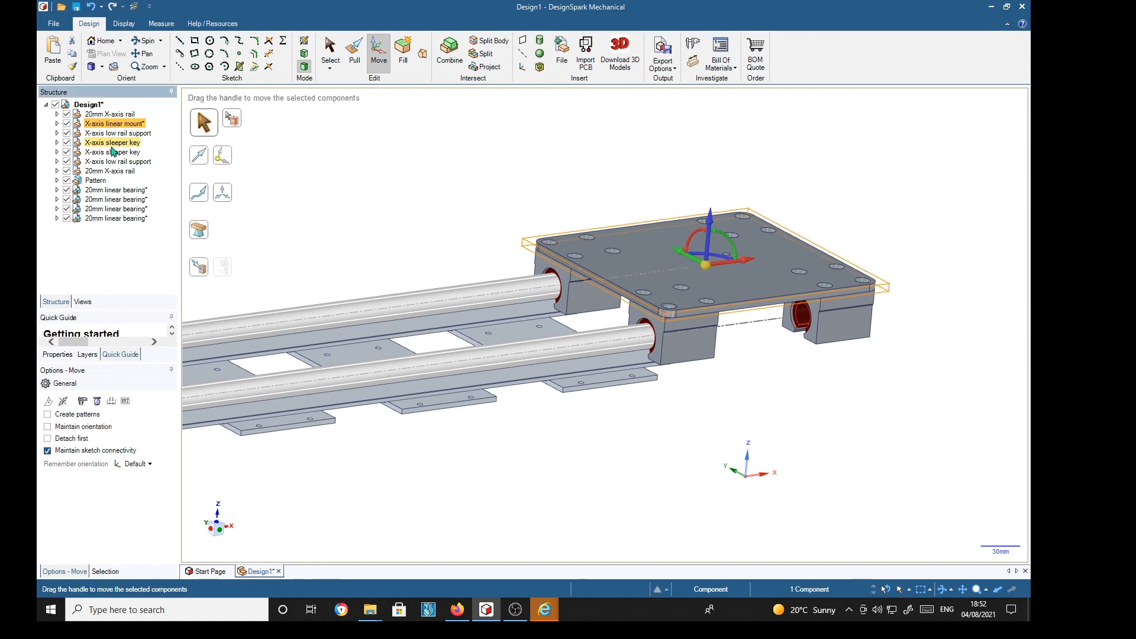
pyautogui.keyDown('ctrl'); pyautogui.click(102, 217); pyautogui.keyUp('ctrl')
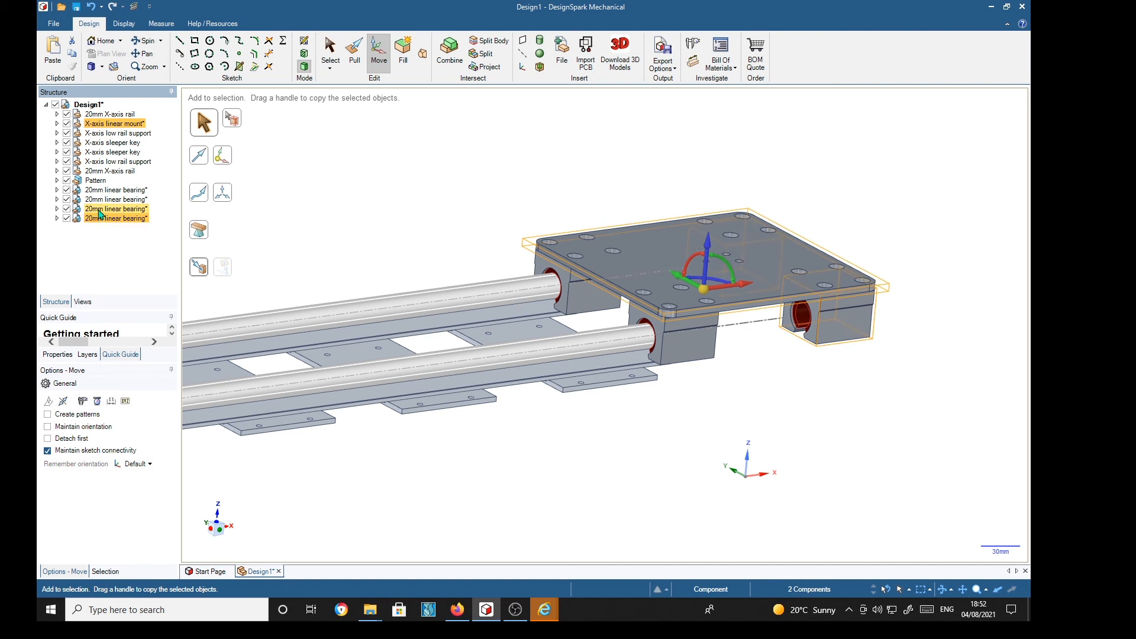
pyautogui.keyDown('ctrl'); pyautogui.click(100, 190); pyautogui.keyUp('ctrl')
pyautogui.keyDown('ctrl'); pyautogui.click(101, 198); pyautogui.keyUp('ctrl')
pyautogui.keyDown('ctrl'); pyautogui.click(101, 197); pyautogui.keyUp('ctrl')
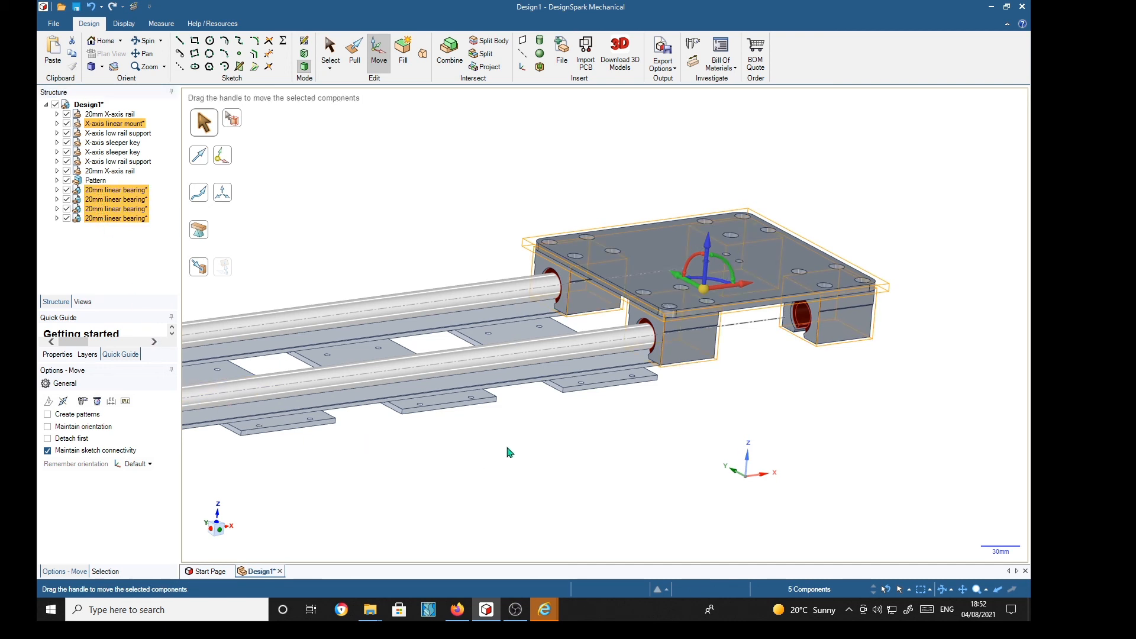
# Slide the selected mount and bearings about 498 mm along the X axis onto the middle stretch of the rails
pyautogui.moveTo(549, 456)
pyautogui.mouseDown(button='middle')
pyautogui.moveTo(541, 490)
pyautogui.moveTo(545, 474)
pyautogui.mouseUp(button='middle')
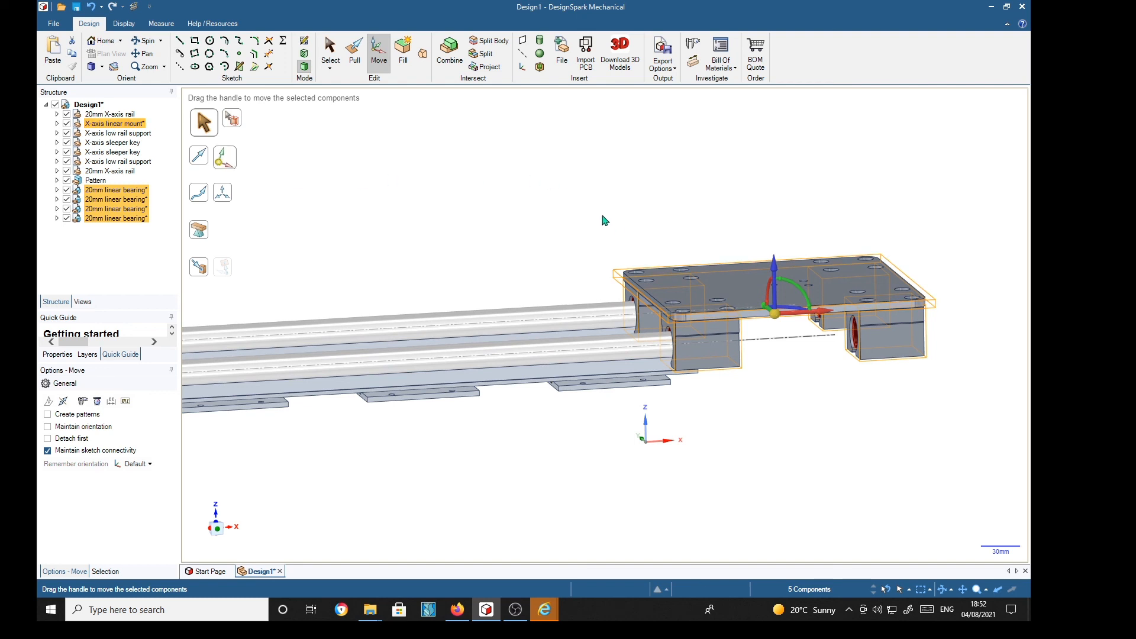
pyautogui.moveTo(562, 234); pyautogui.dragTo(538, 225, button='middle')
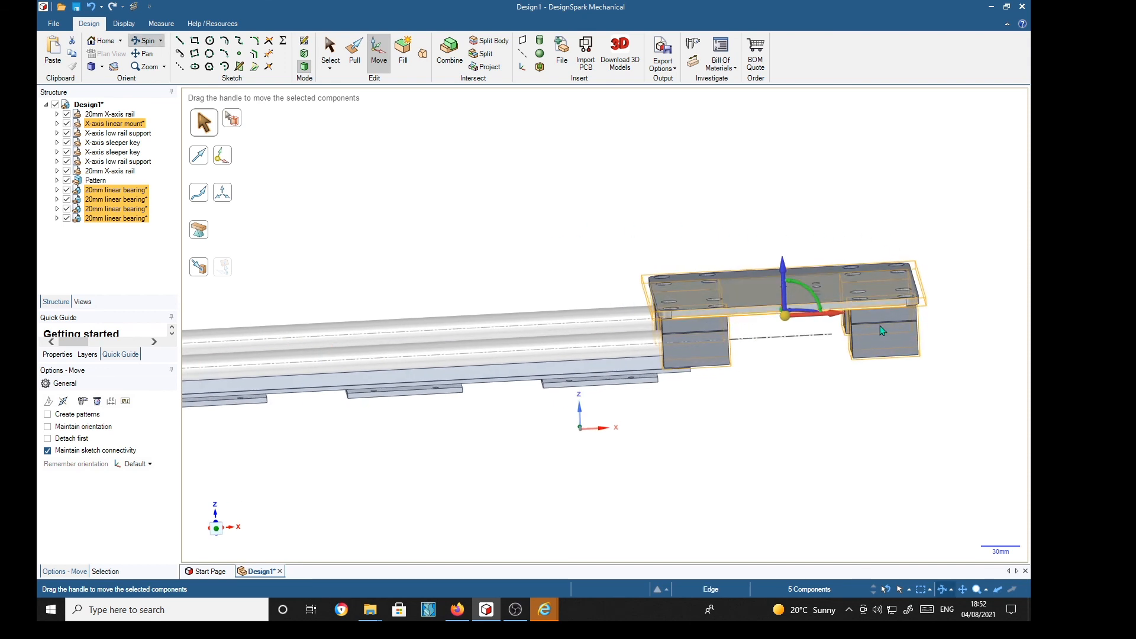
pyautogui.moveTo(832, 318); pyautogui.dragTo(439, 338)
pyautogui.moveTo(550, 514)
pyautogui.mouseDown(button='middle')
pyautogui.moveTo(491, 528)
pyautogui.moveTo(569, 510)
pyautogui.mouseUp(button='middle')
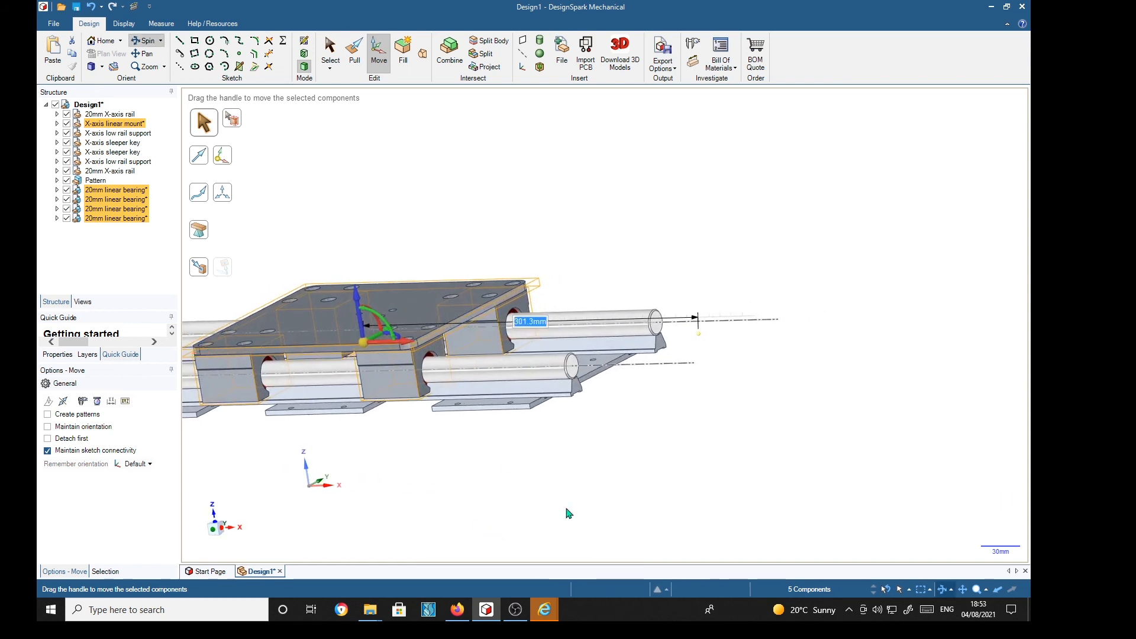
pyautogui.moveTo(707, 398); pyautogui.dragTo(812, 449, button='middle')
pyautogui.press('h')
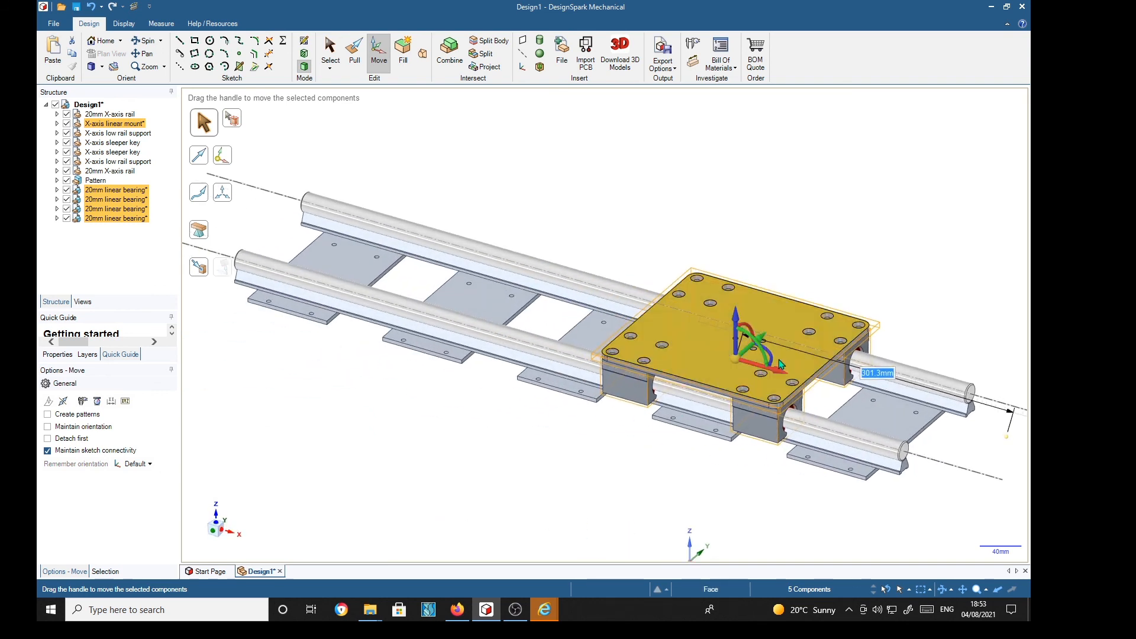
pyautogui.moveTo(763, 368); pyautogui.dragTo(580, 446)
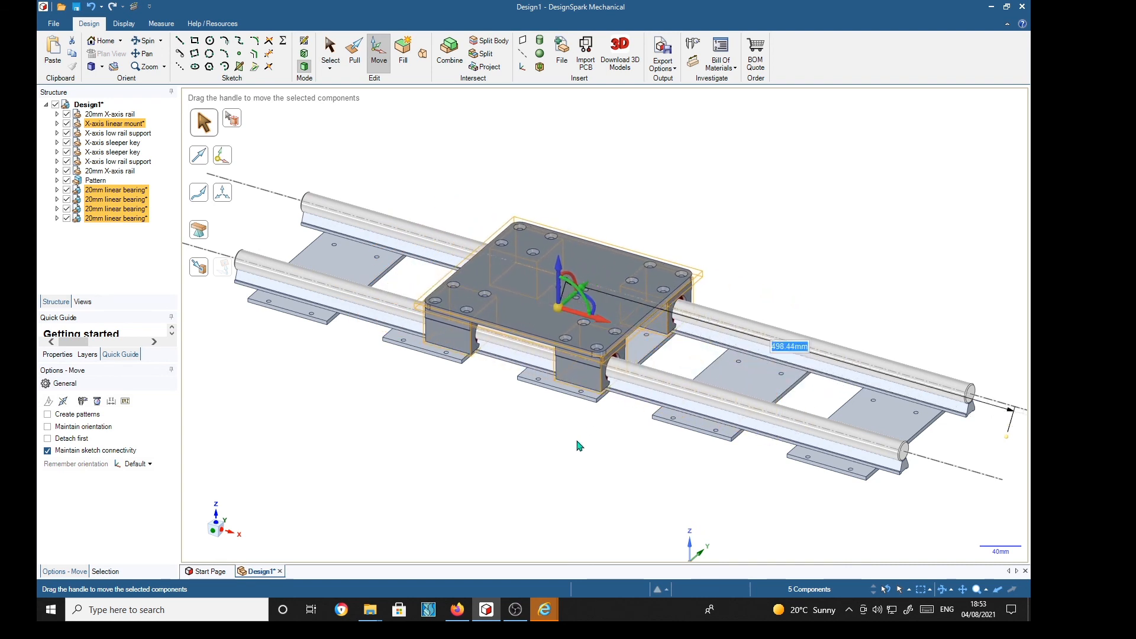